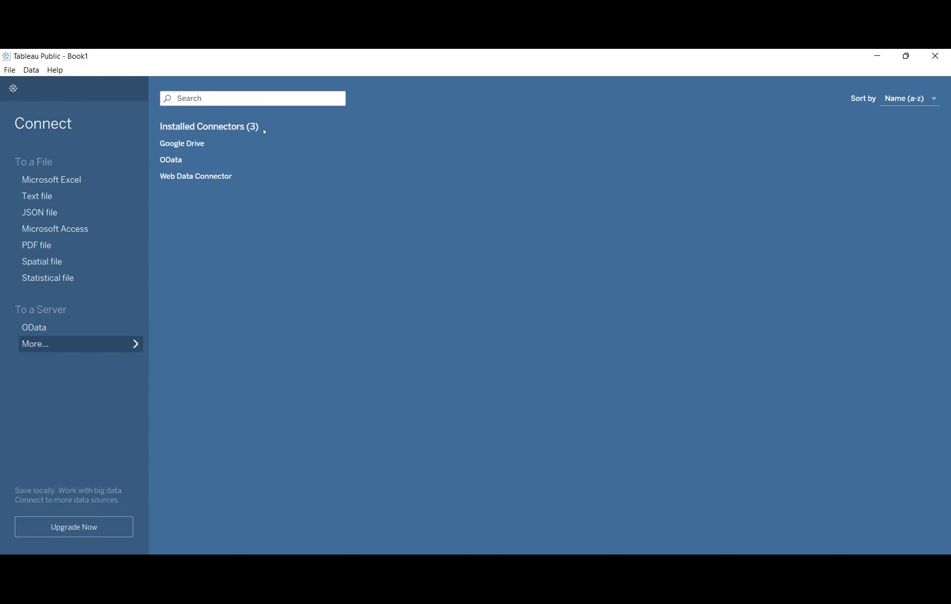
- Start a connection to a Microsoft Excel file and select the SampleSuperstore workbook on the Desktop
left_click(67, 180)
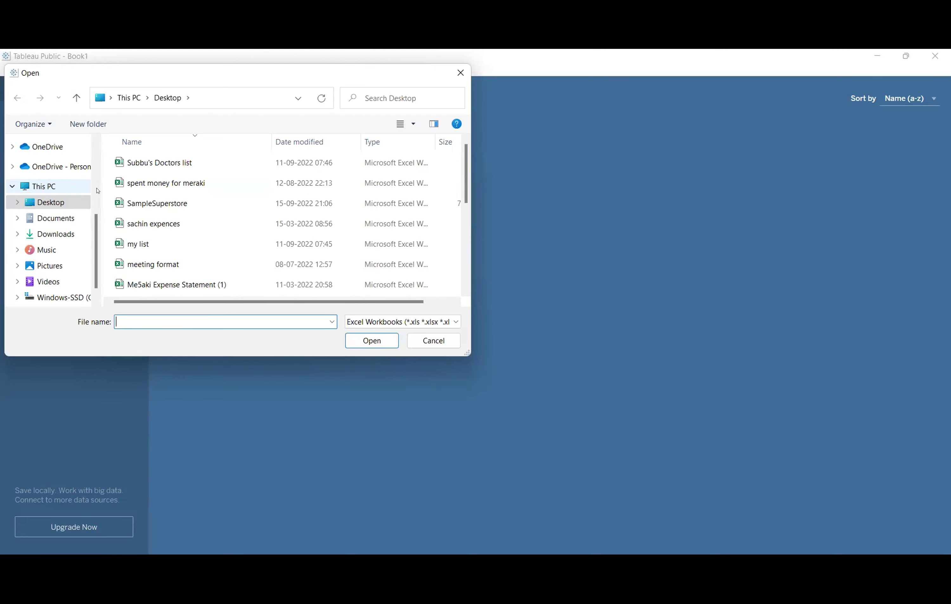
left_click(178, 204)
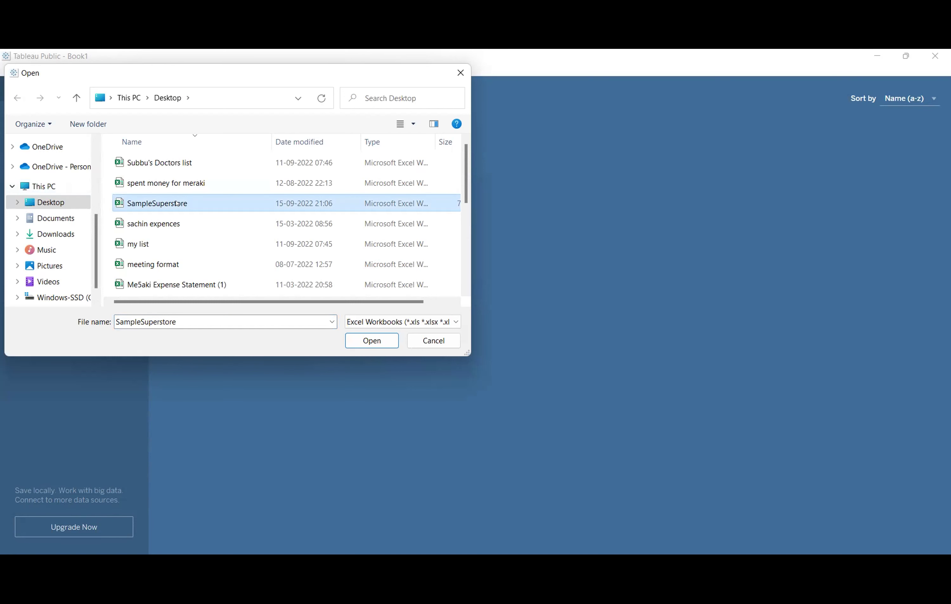
- Look for Excel data files in the Datasources folder of My Tableau Repository under Documents
left_click(53, 219)
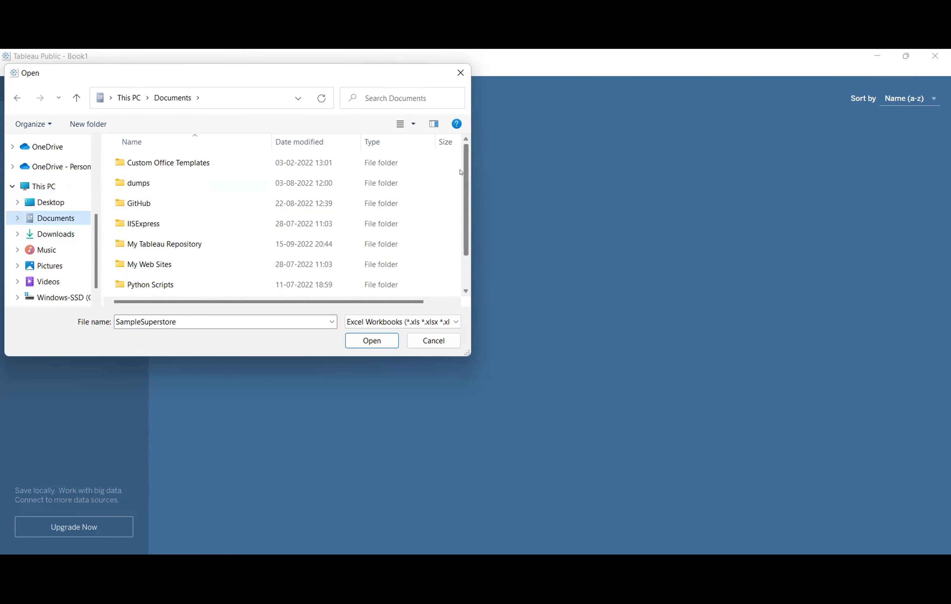
left_click_drag(466, 173, 463, 220)
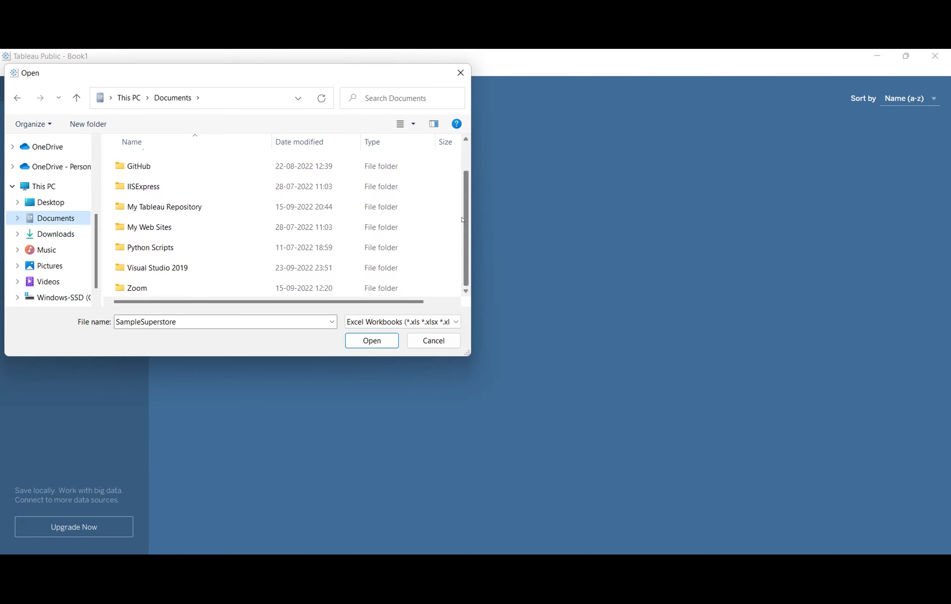
double_click(144, 211)
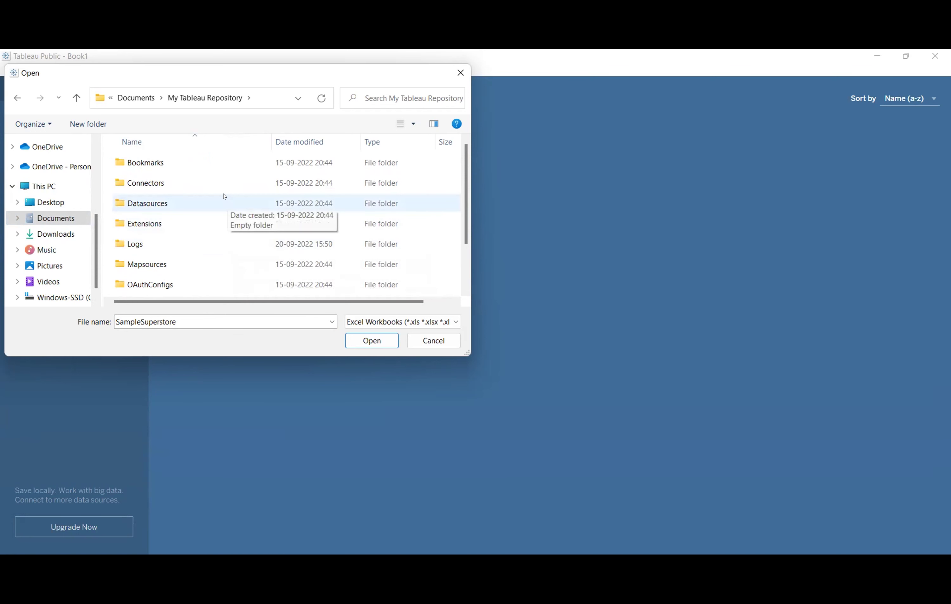
left_click(177, 204)
double_click(177, 204)
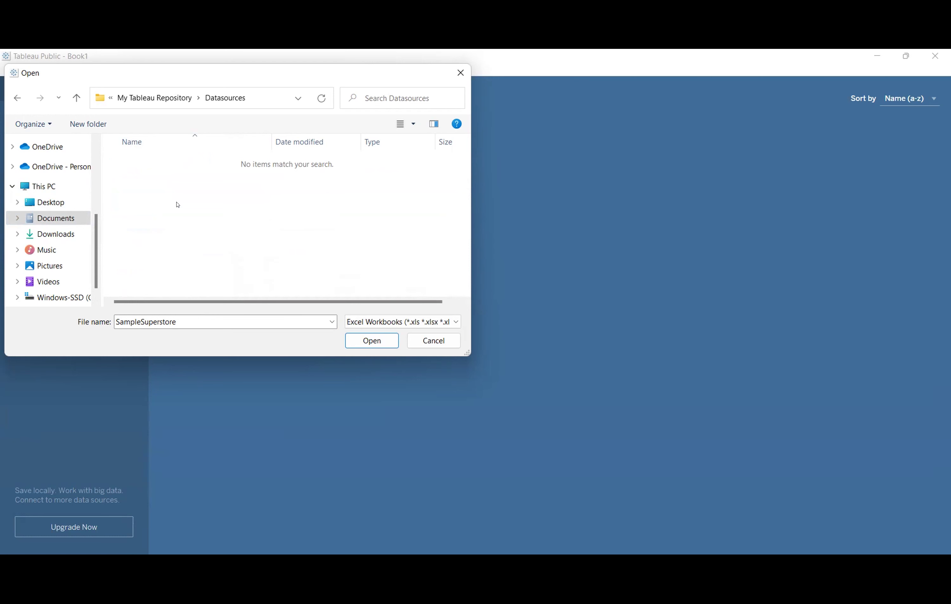
left_click(17, 98)
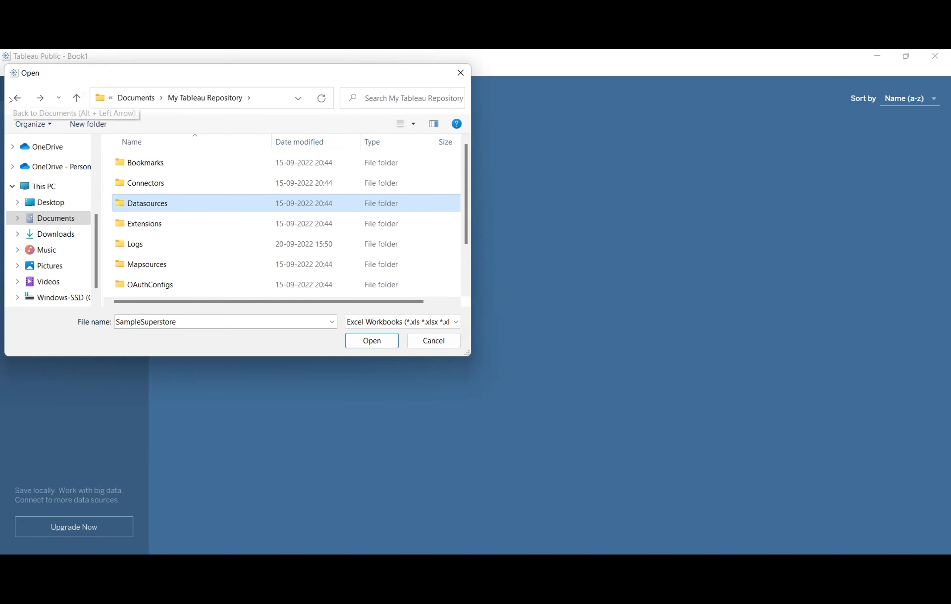
left_click(11, 99)
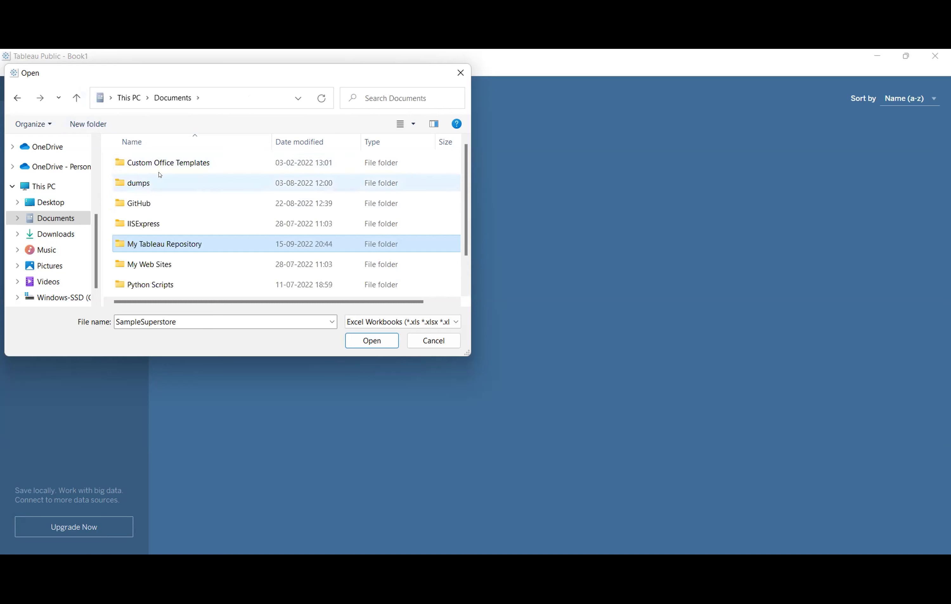
- Check the Extensions folder of My Tableau Repository for Excel workbooks and look through the Desktop and Documents folders
double_click(179, 245)
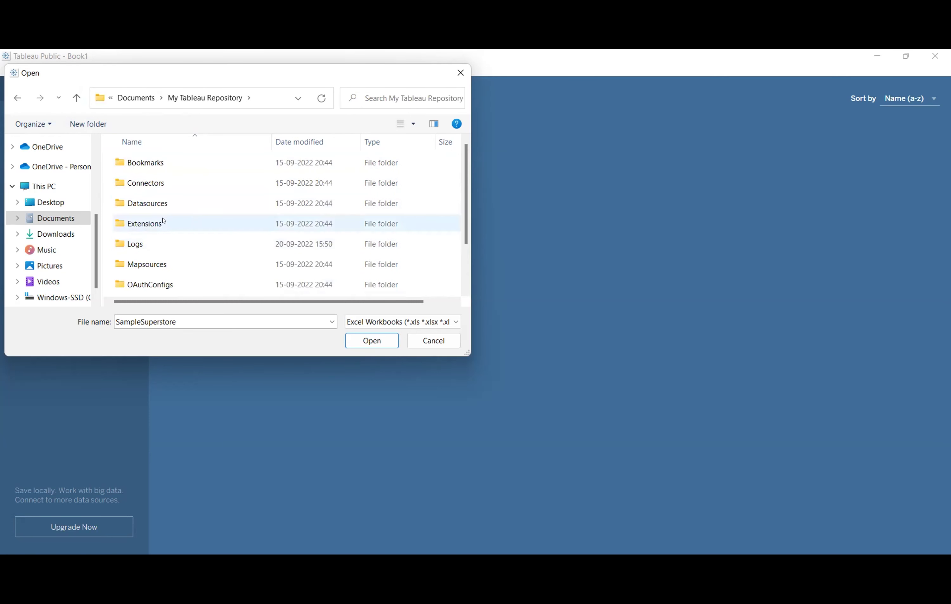
double_click(147, 221)
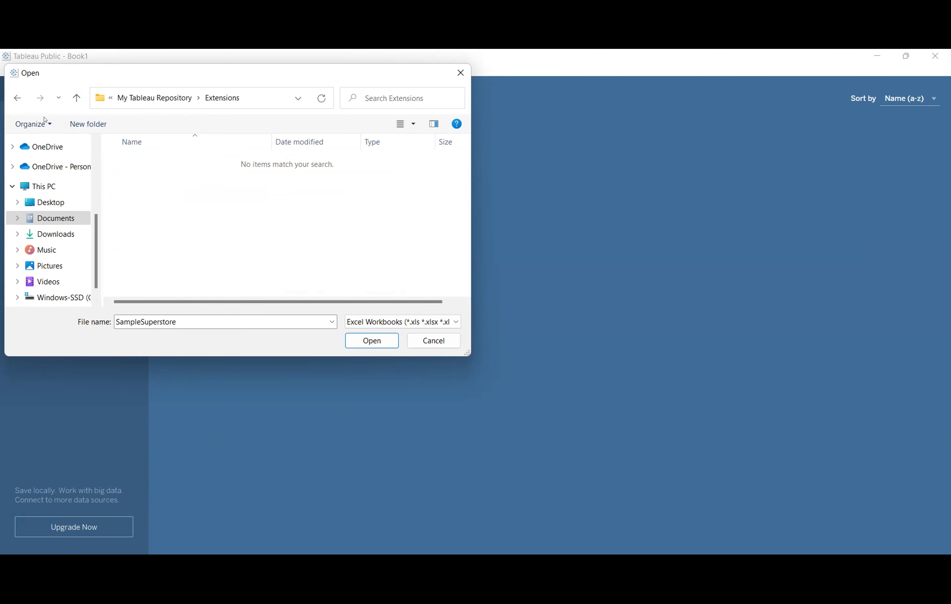
left_click(18, 97)
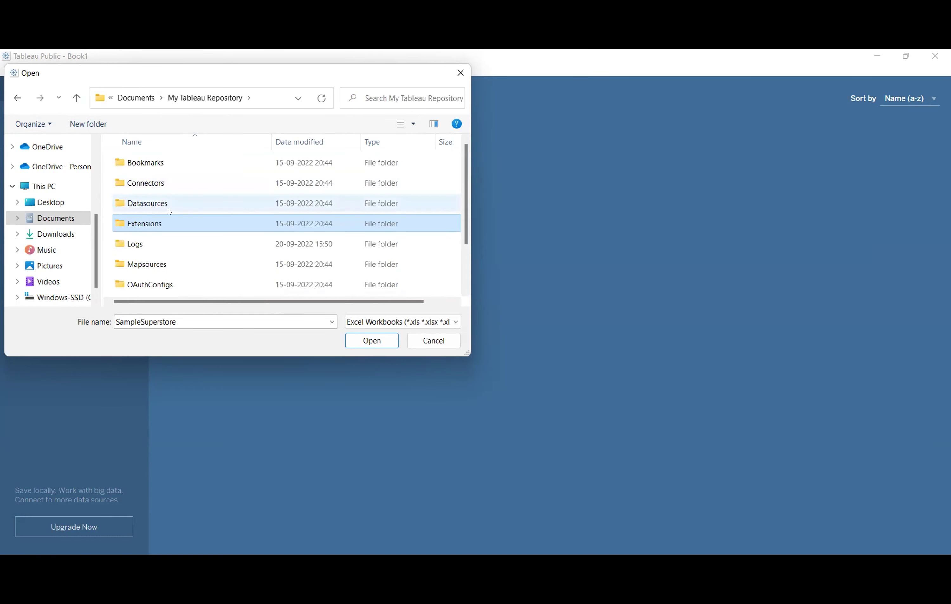
scroll(465, 223, "down", 1)
scroll(465, 222, "up", 1)
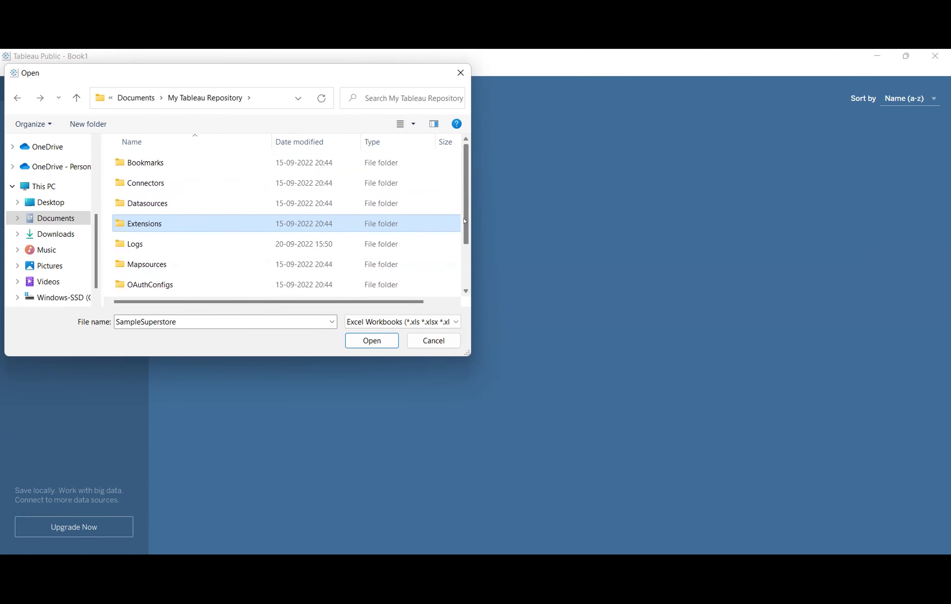
left_click(16, 98)
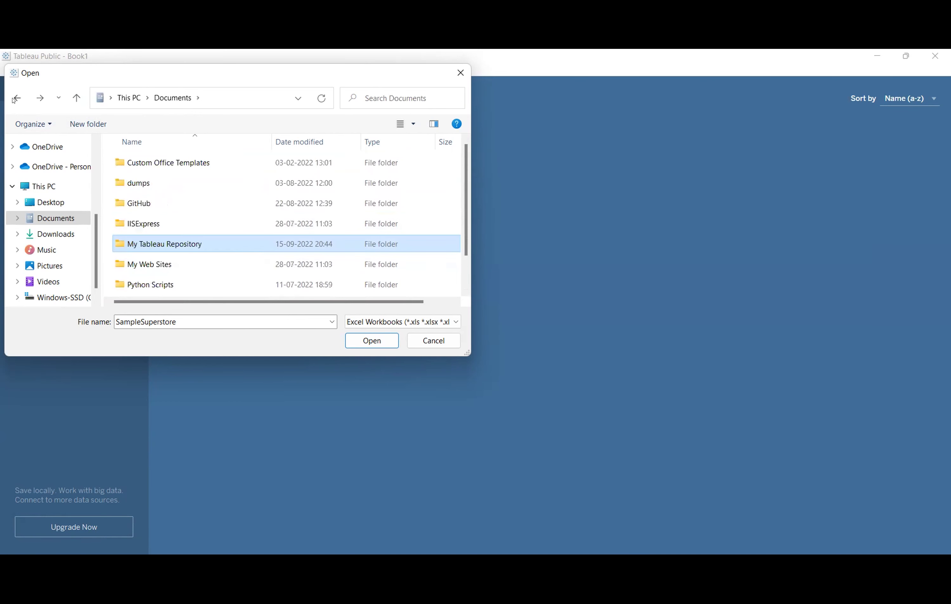
left_click(16, 98)
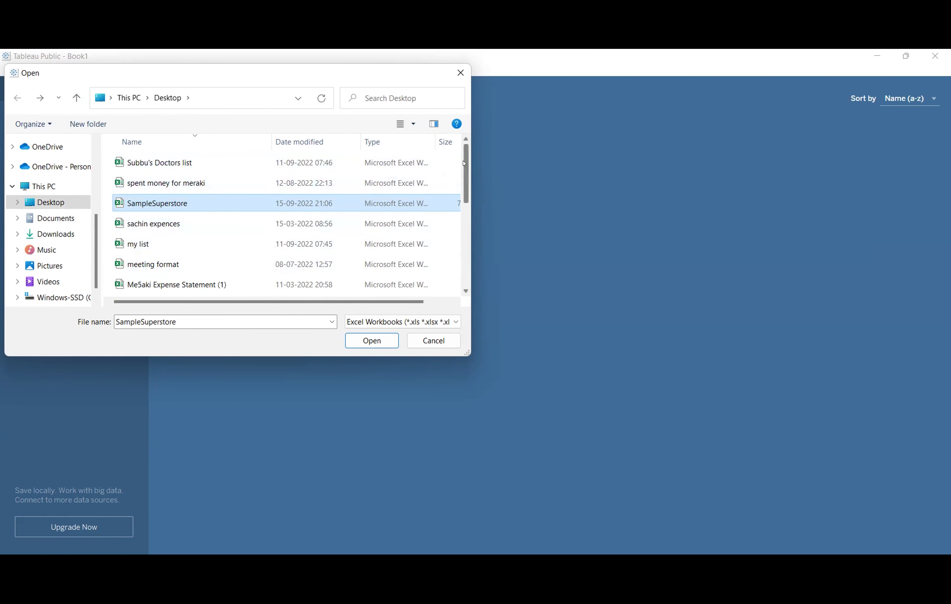
left_click(50, 218)
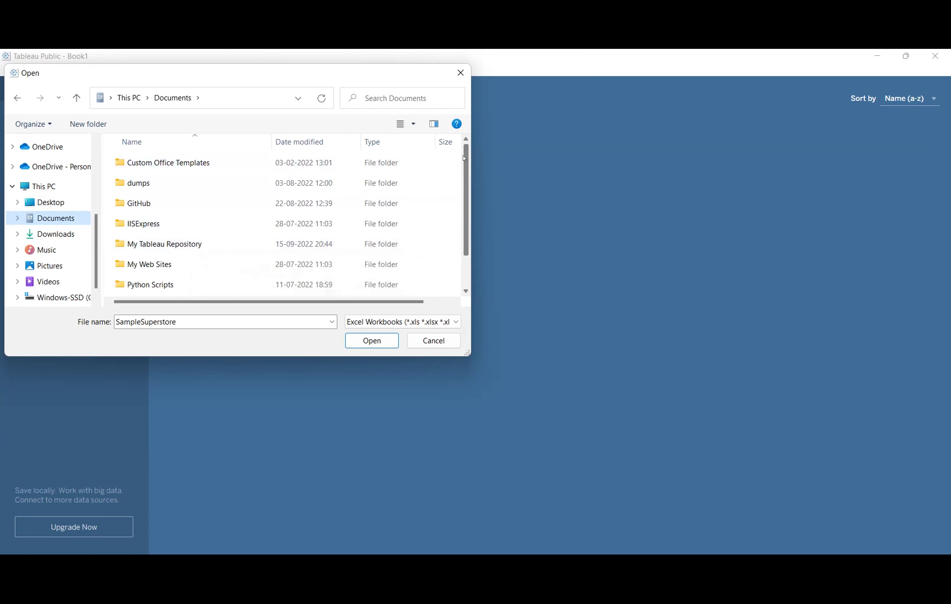
mouse_move(465, 167)
left_mouse_down()
mouse_move(466, 218)
mouse_move(465, 174)
left_mouse_up()
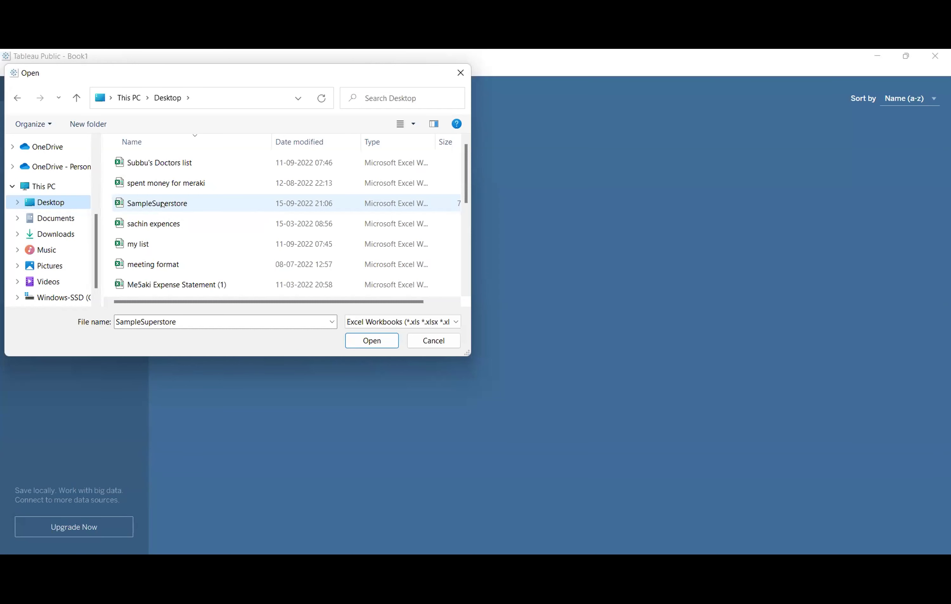
- Connect to the SampleSuperstore workbook from the Desktop and minimize the window
left_click(163, 204)
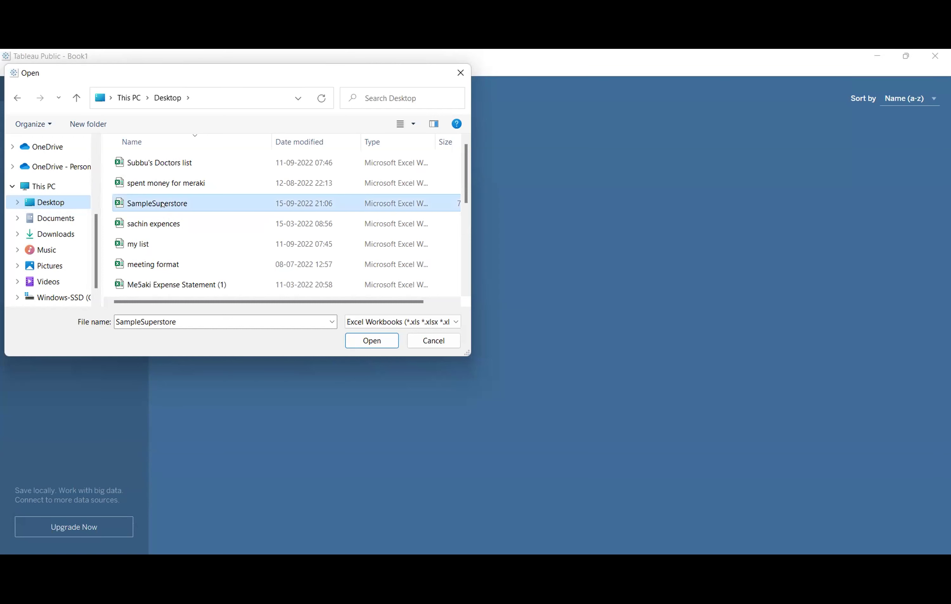
double_click(163, 204)
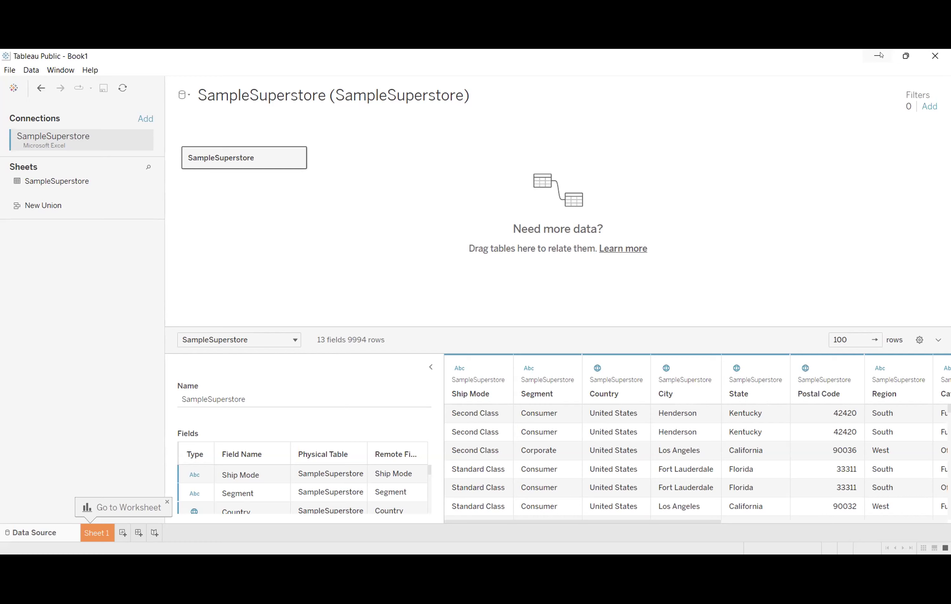
left_click(881, 55)
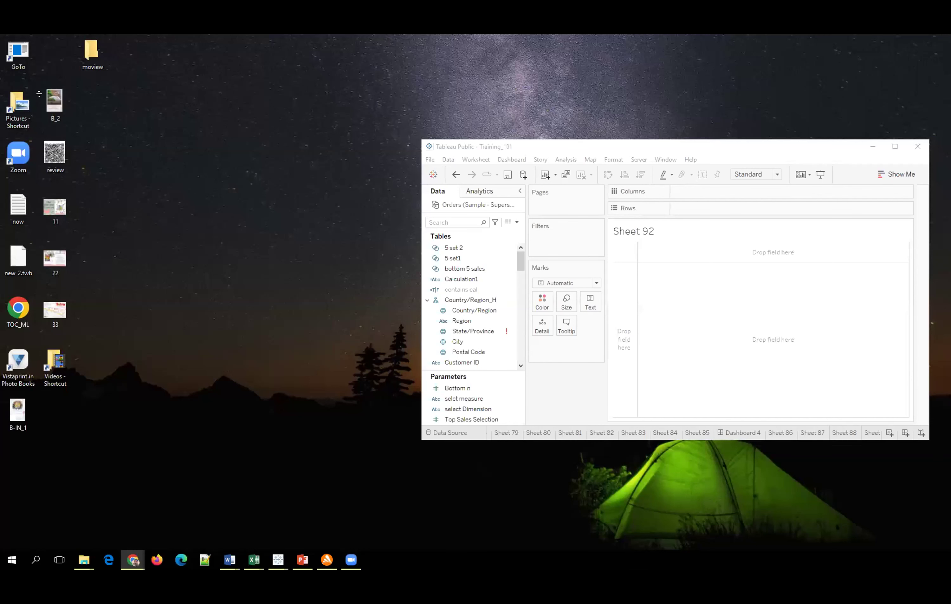
- Switch to the empty Book2 workbook, maximized with other windows out of the way, and show its start page
key("super+Up")
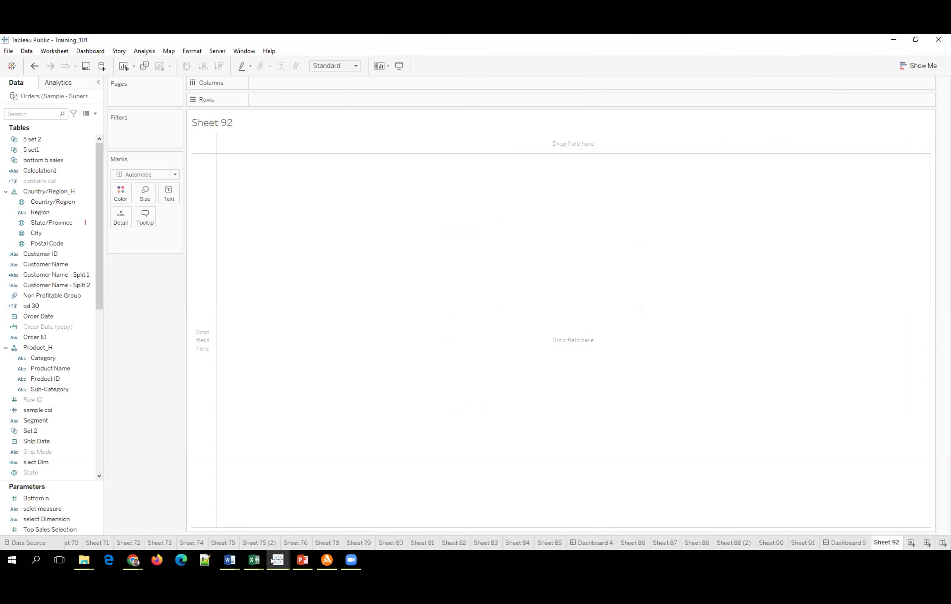
mouse_move(273, 562)
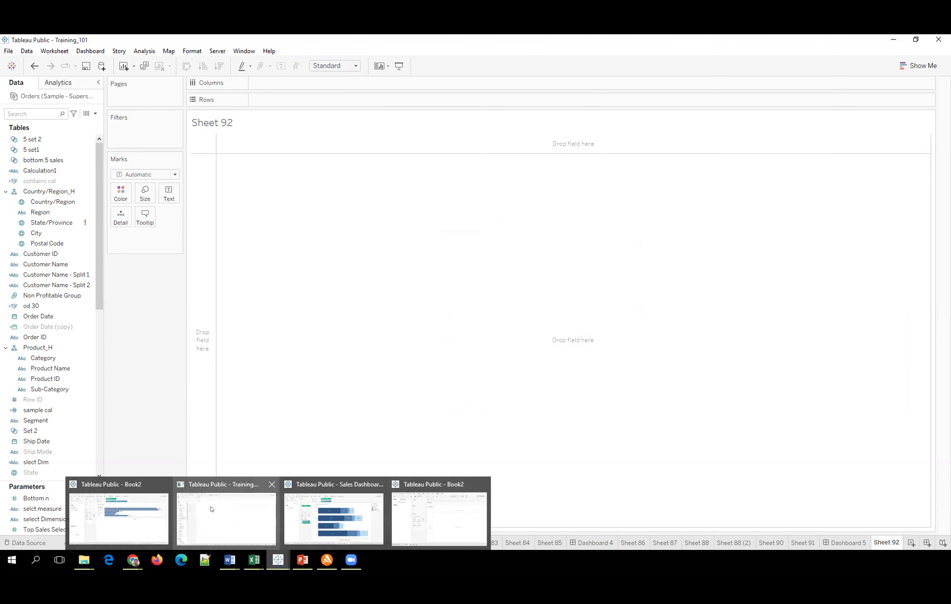
left_click(432, 504)
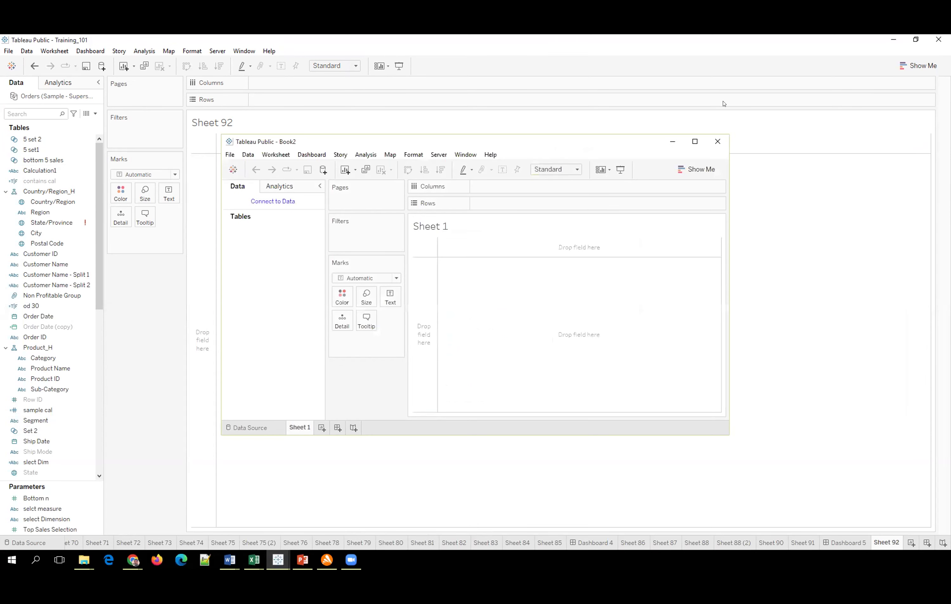
key("super+Home")
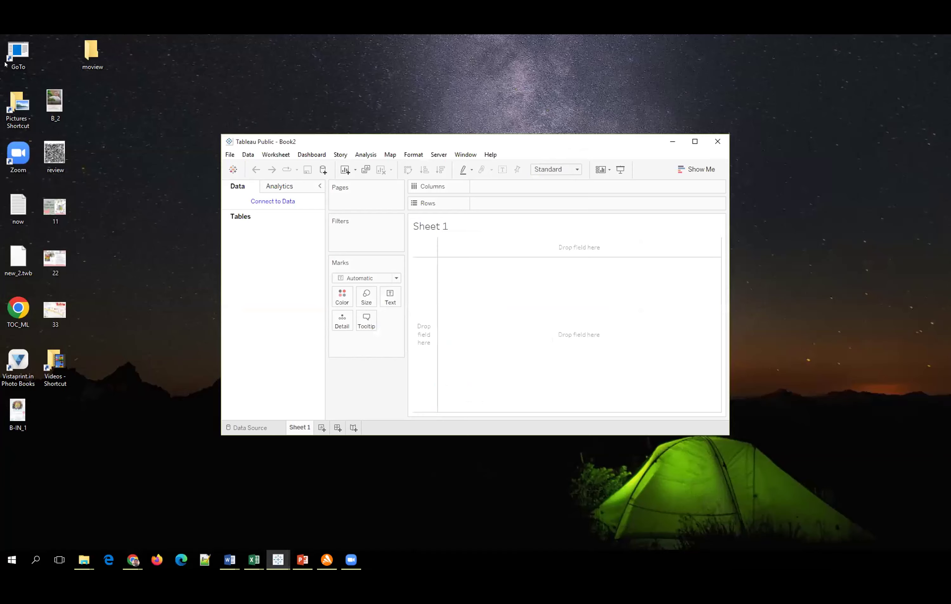
key("super+Up")
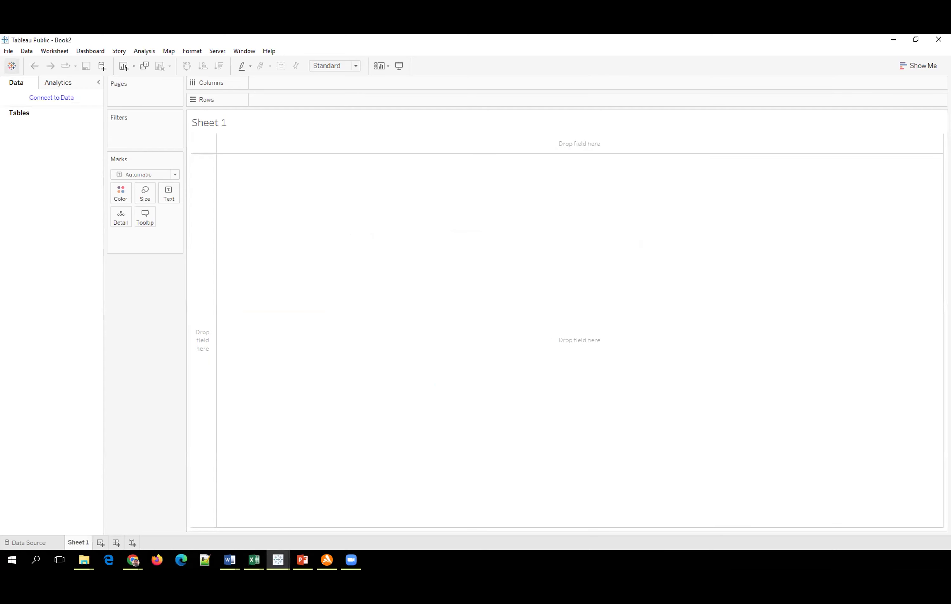
key("ctrl+1")
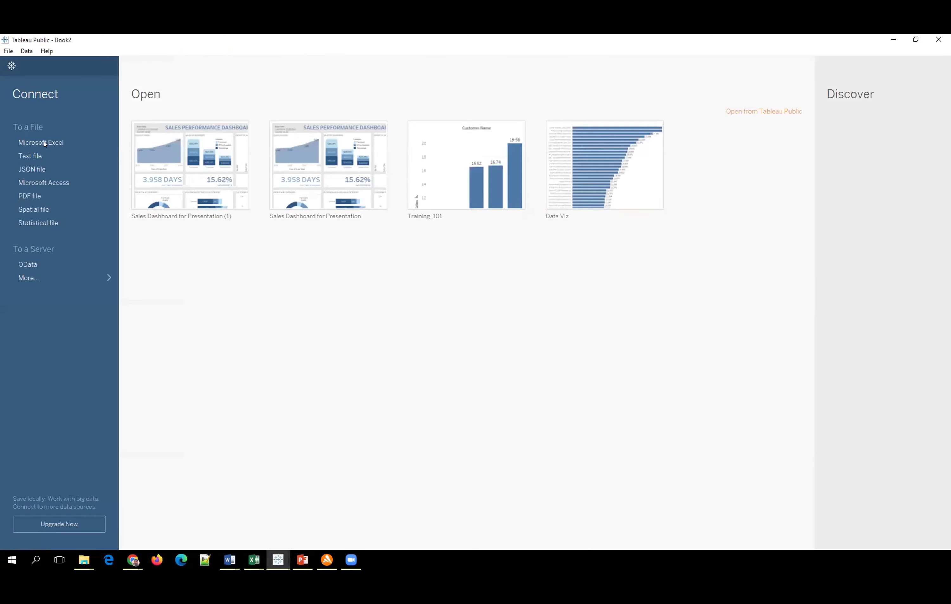
- Connect to the Sample - Superstore Excel workbook in My Tableau Repository, under Datasources, 2022.2, en_US-US
left_click(42, 141)
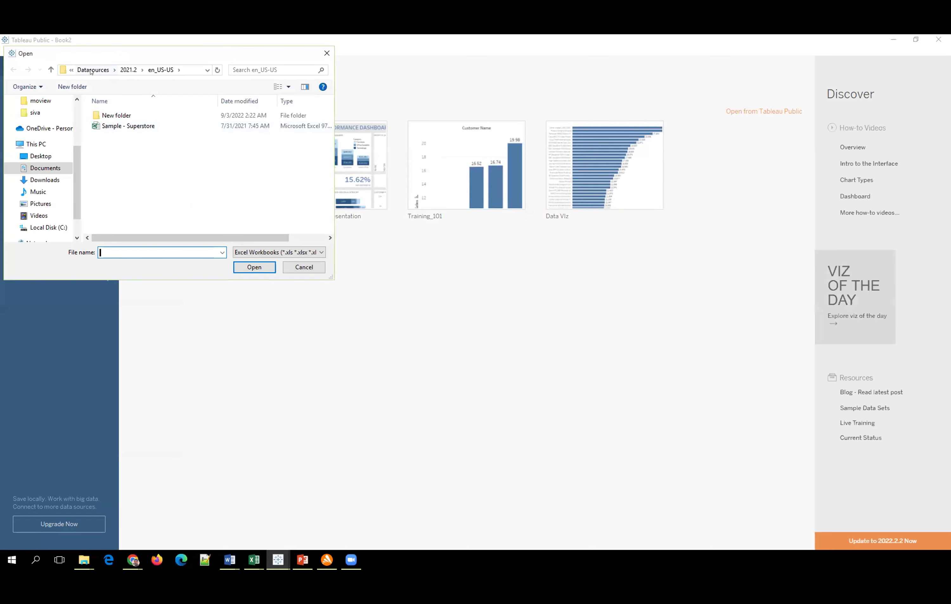
left_click(91, 71)
left_click(95, 70)
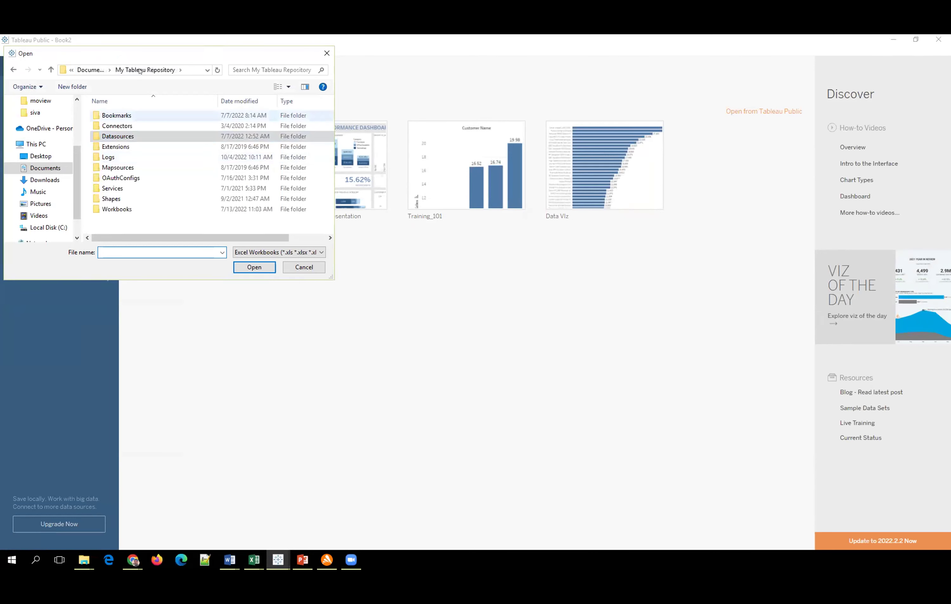
double_click(129, 136)
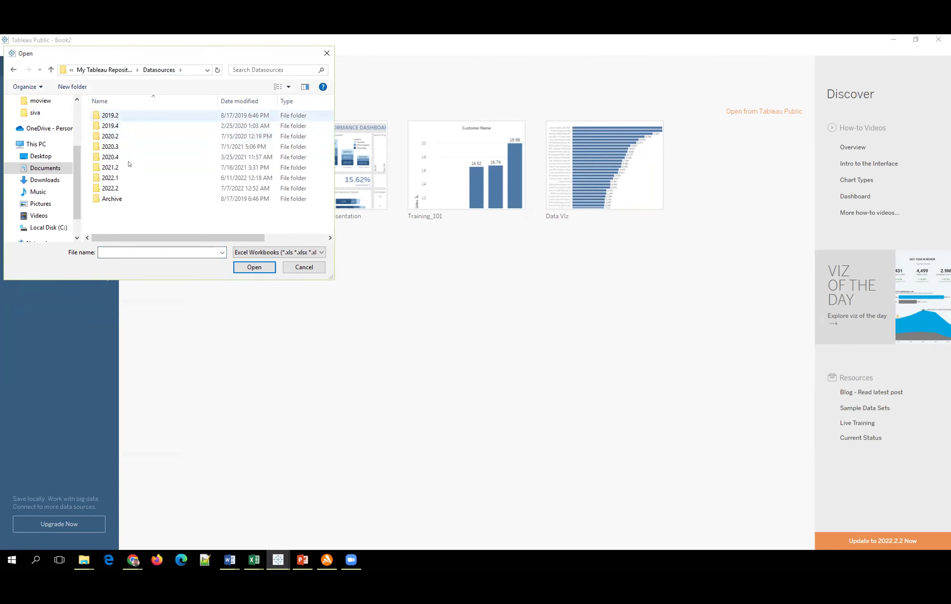
double_click(110, 188)
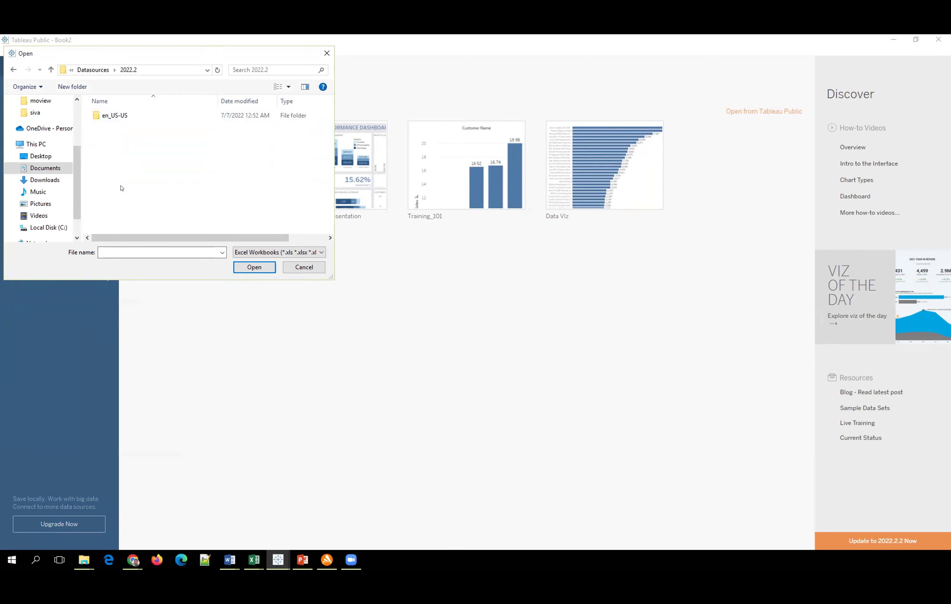
double_click(116, 116)
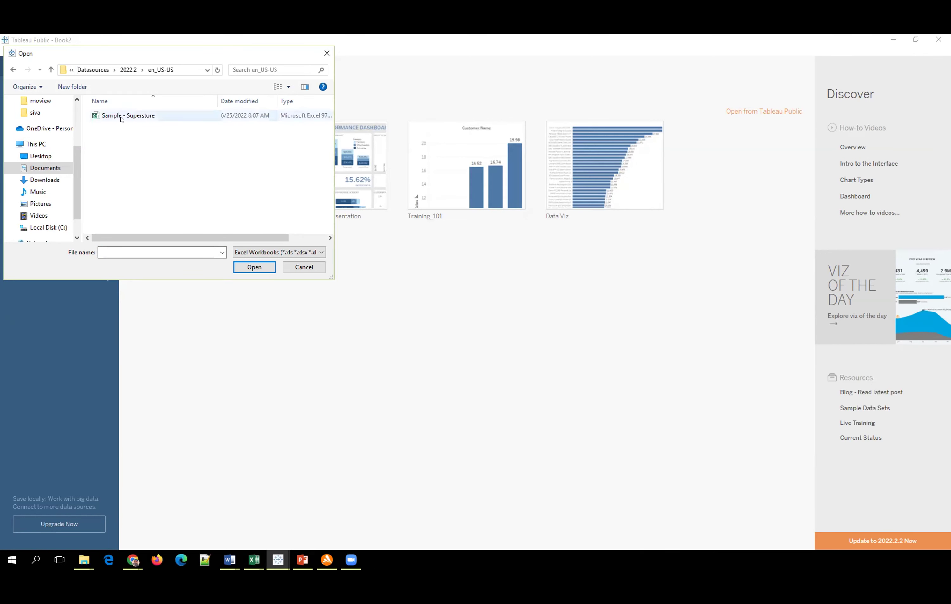
double_click(121, 119)
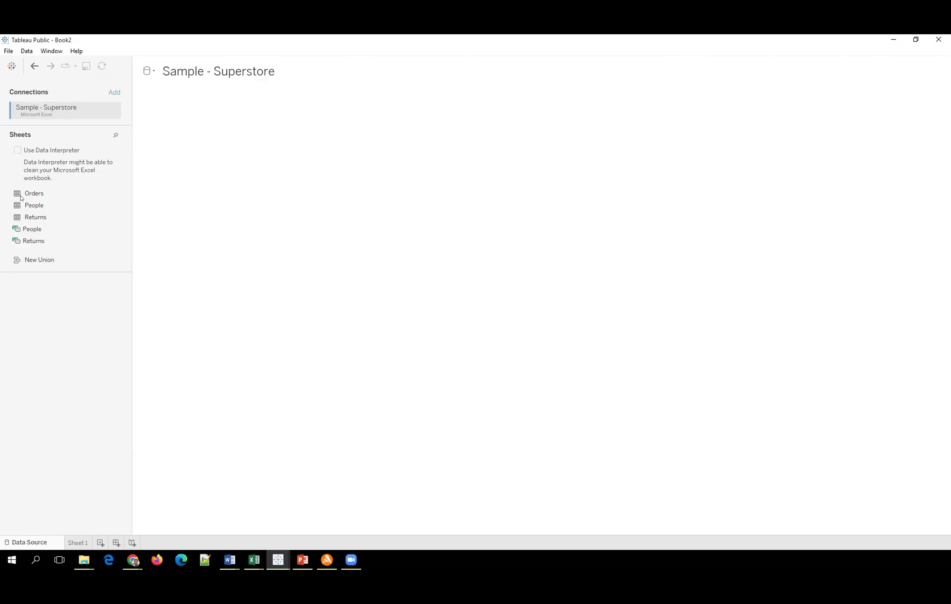
- Add the Orders sheet to the data source canvas and update its data preview
left_click_drag(22, 197, 28, 206)
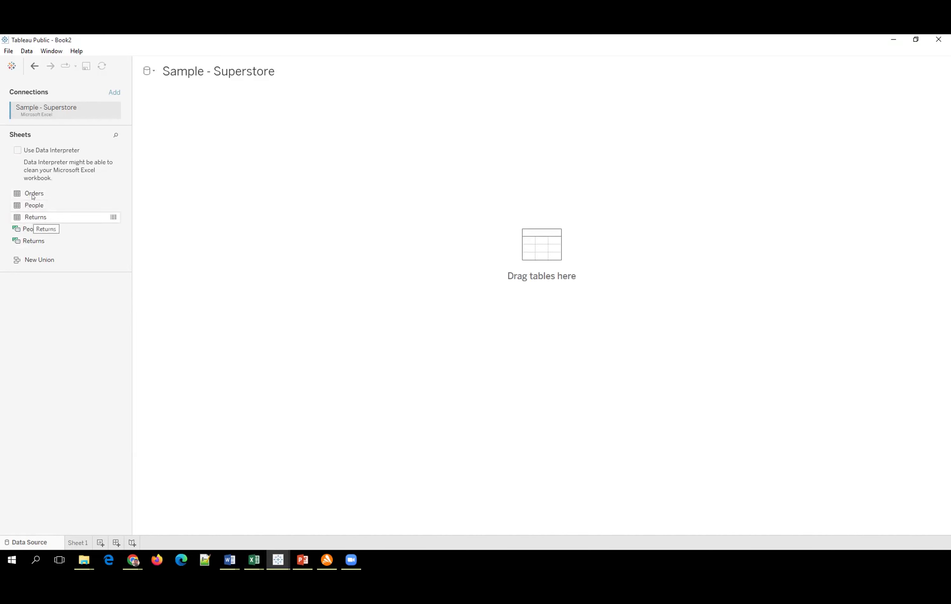
left_click_drag(29, 195, 287, 204)
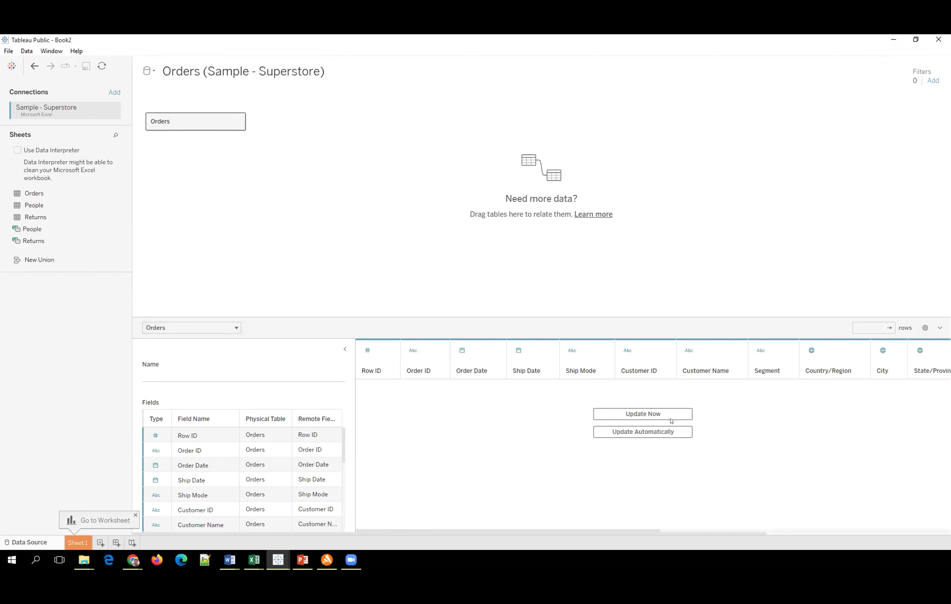
left_click(647, 413)
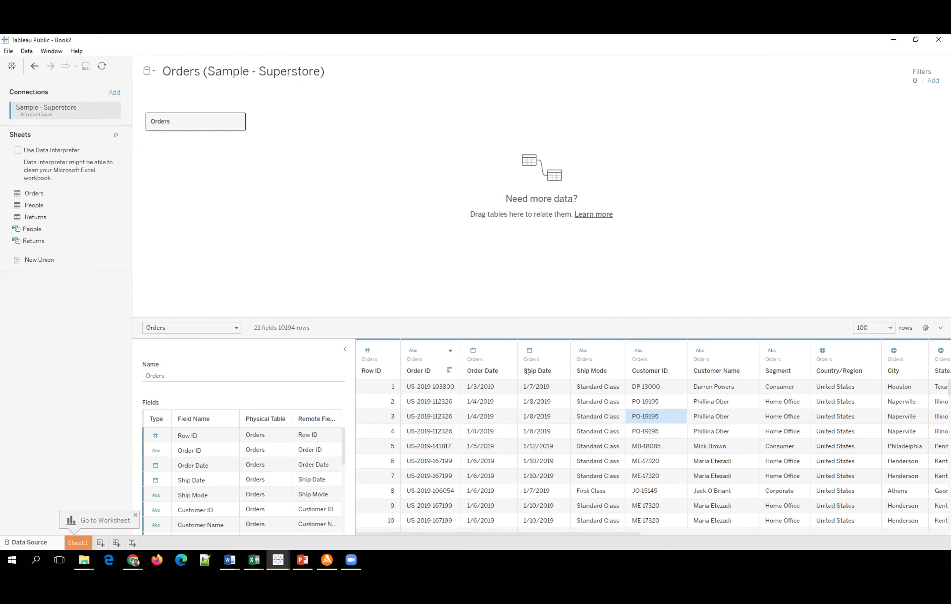
- Limit the Orders data preview to 10 rows and update the preview
double_click(877, 325)
left_click(877, 325)
key("BackSpace")
key("BackSpace")
key("BackSpace")
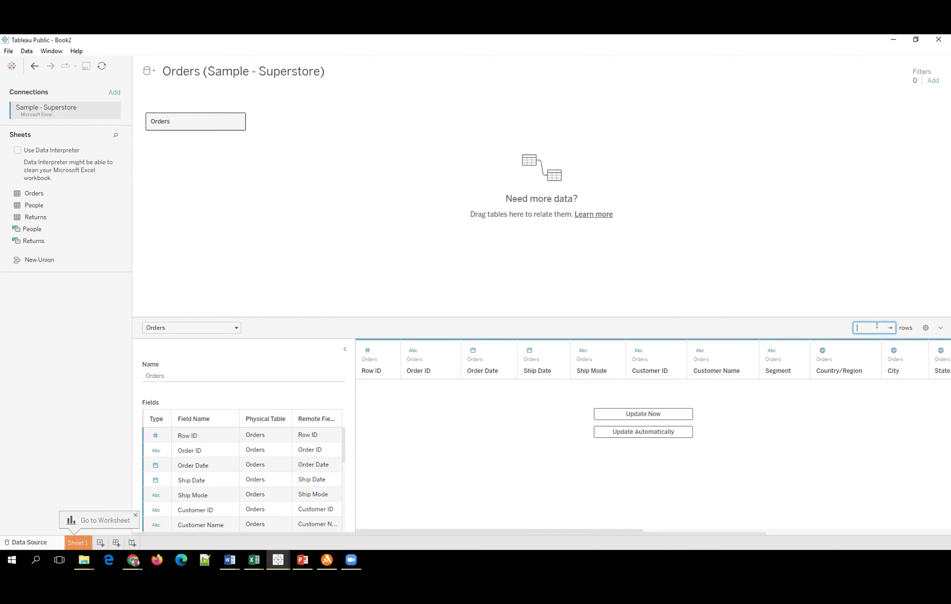
type("10")
key("Return")
left_click(886, 328)
left_click(630, 436)
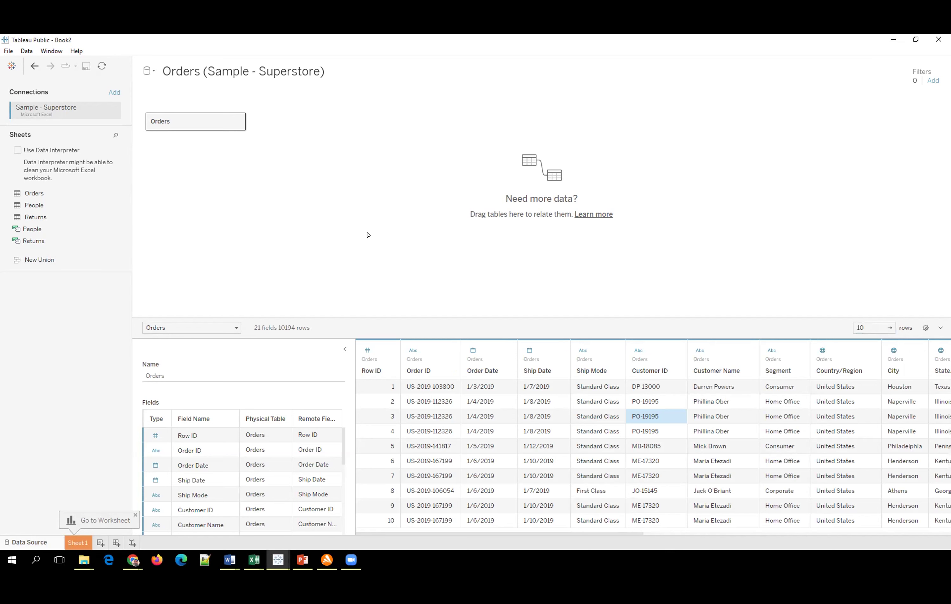
- Enlarge the data preview area and look through the field list of the Orders table
left_click_drag(359, 173, 354, 155)
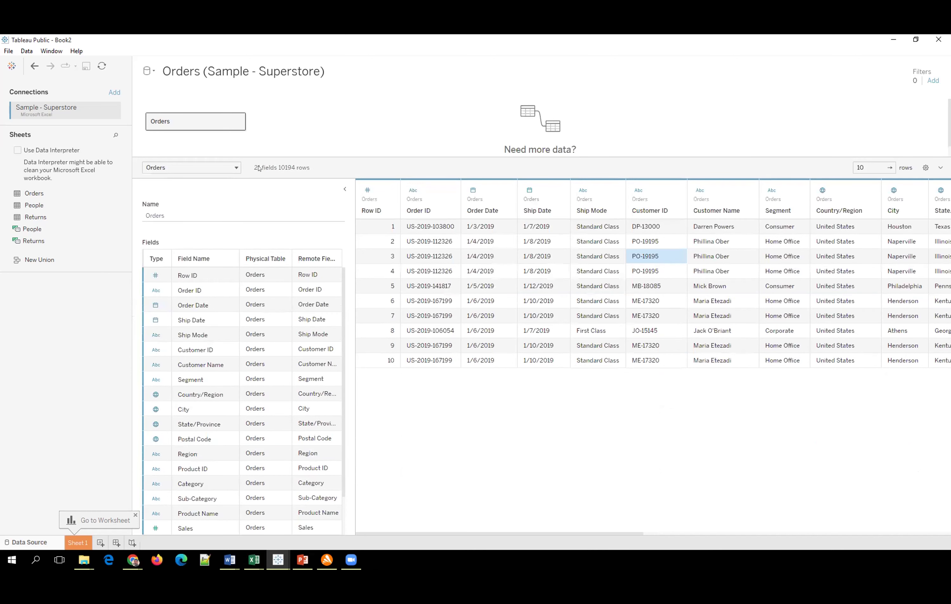
scroll(186, 277, "down", 1)
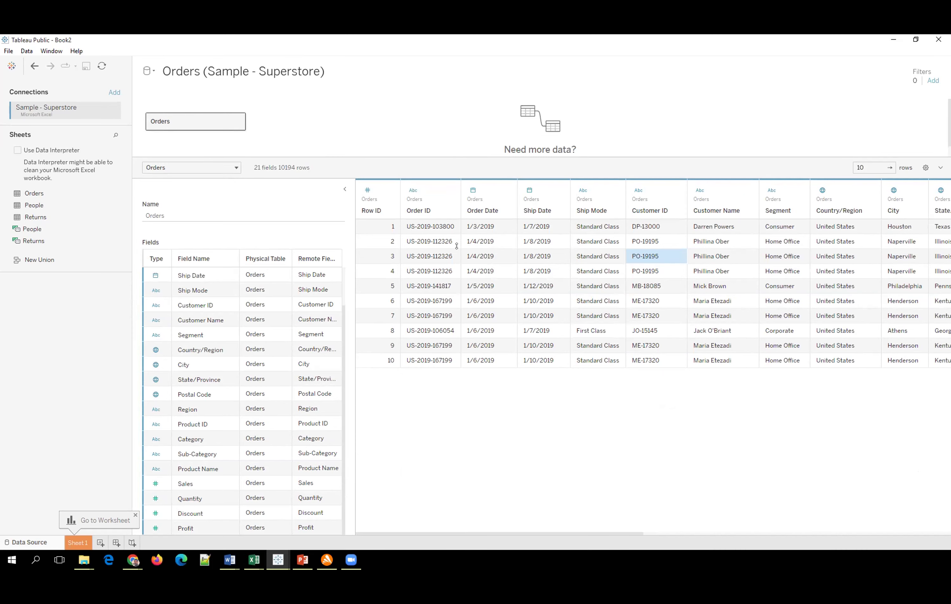
left_click_drag(655, 256, 430, 226)
- Relate the People sheet to Orders on the canvas and inspect the relationship's performance options and tables
left_click_drag(34, 204, 236, 120)
left_click_drag(34, 205, 265, 120)
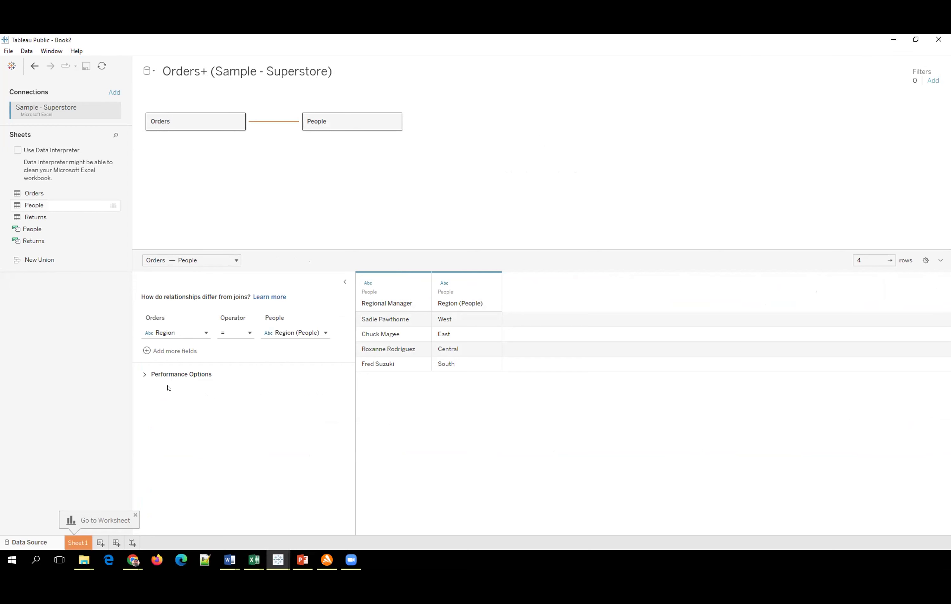
left_click(147, 374)
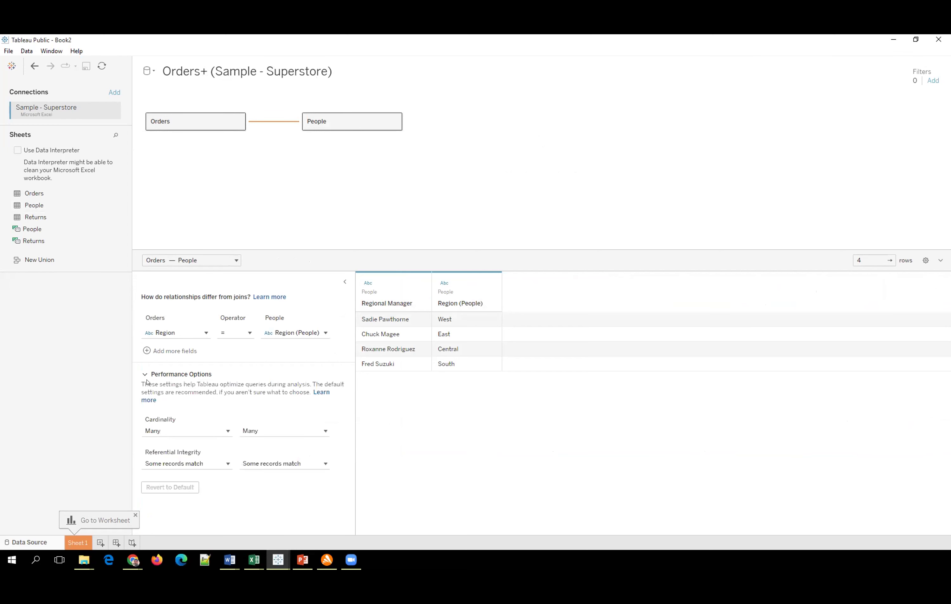
left_click(231, 261)
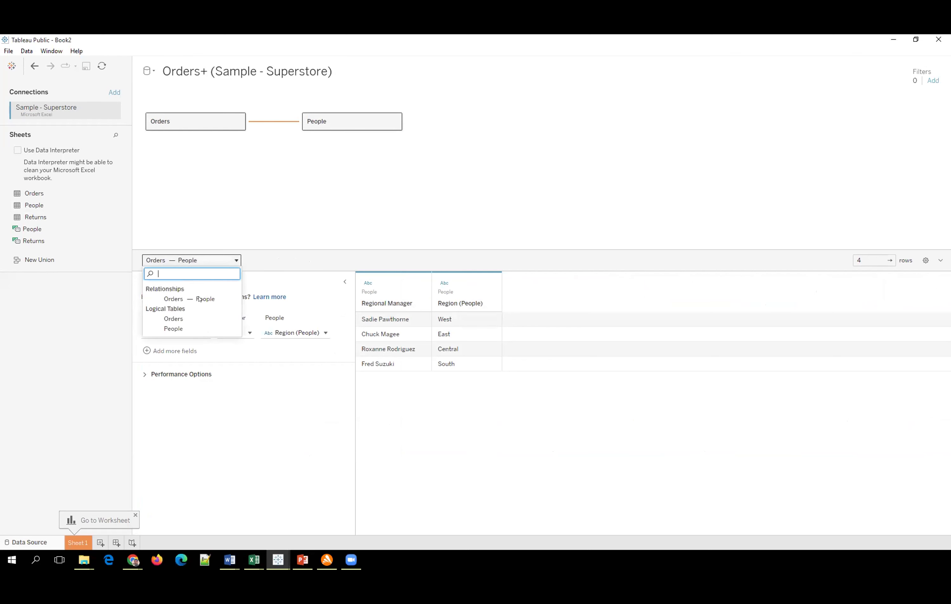
left_click(266, 121)
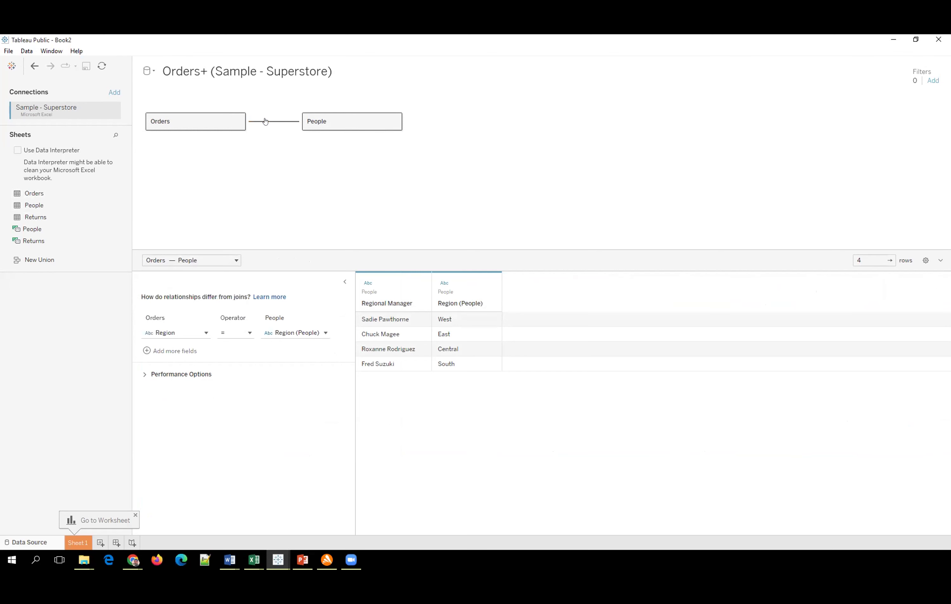
mouse_move(266, 121)
- Preview the related tables' data and remove the People table from the canvas
left_click(384, 124)
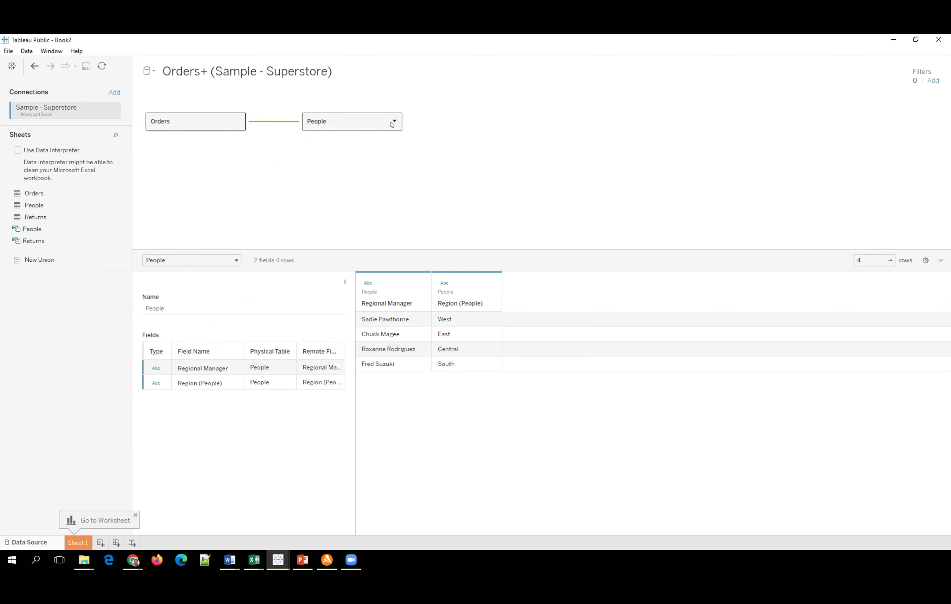
left_click(392, 123)
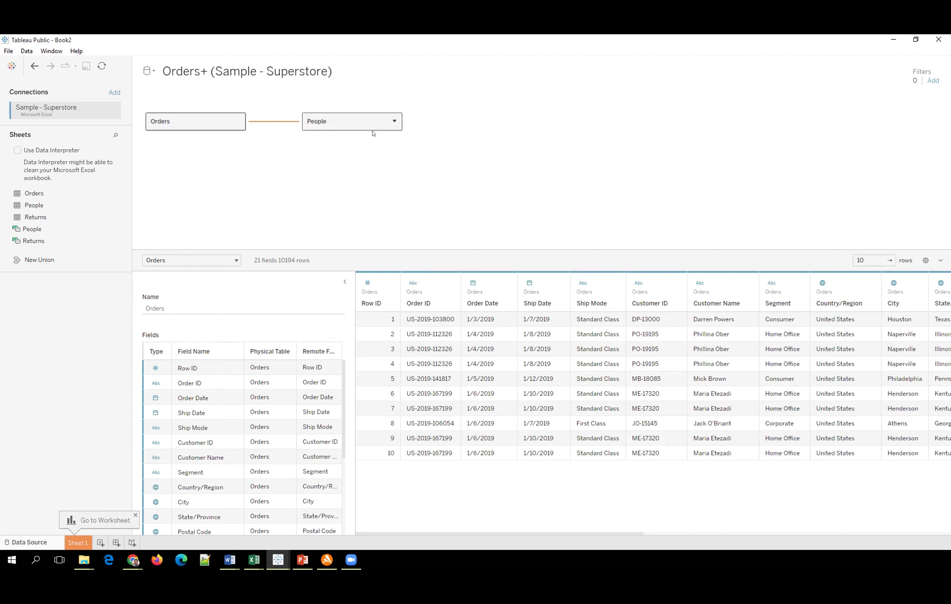
double_click(288, 126)
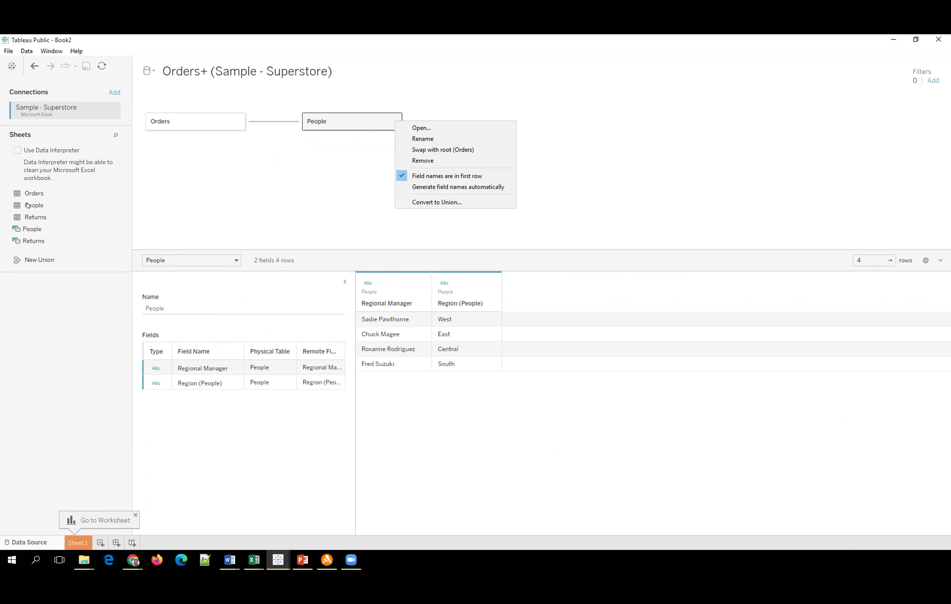
key("Up")
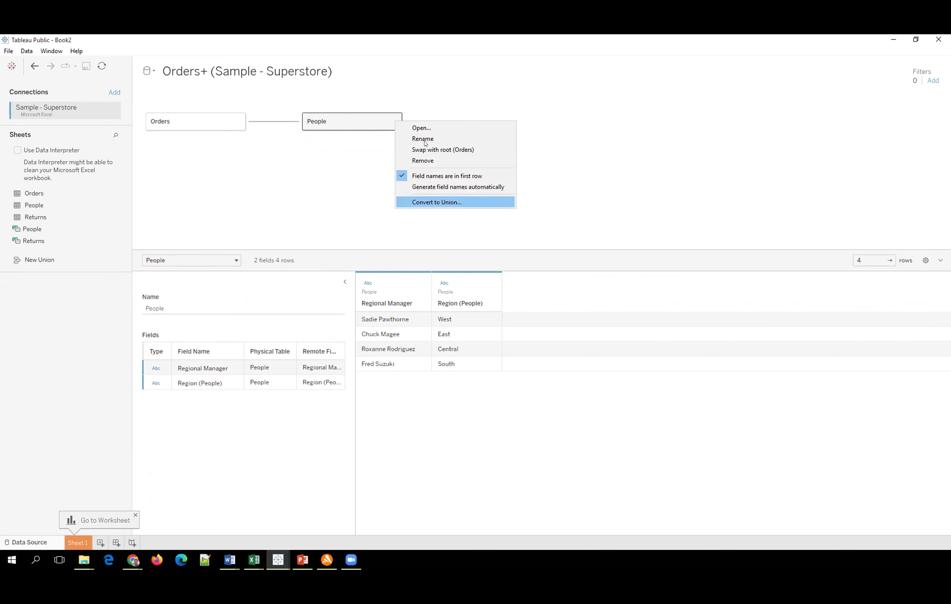
key("Escape")
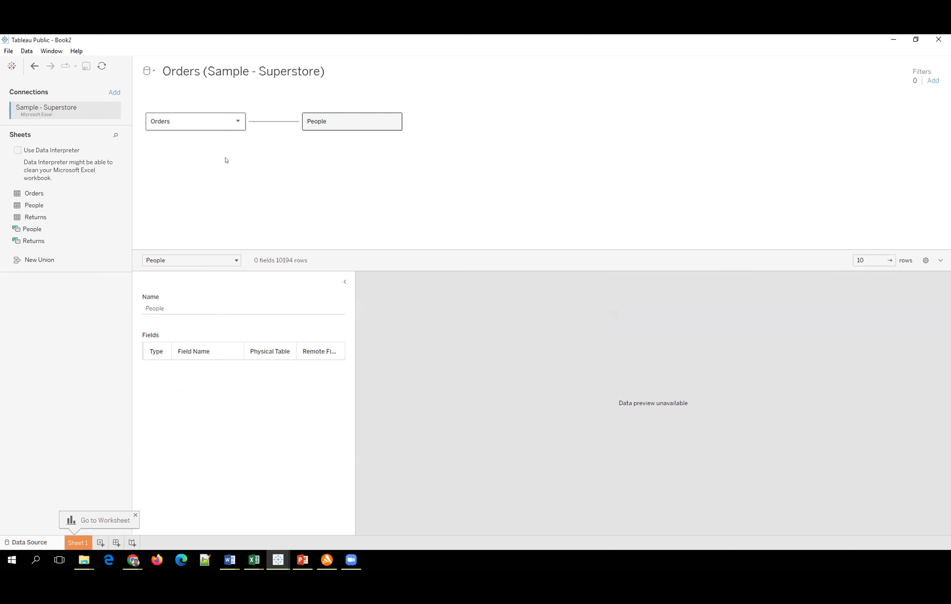
key("Delete")
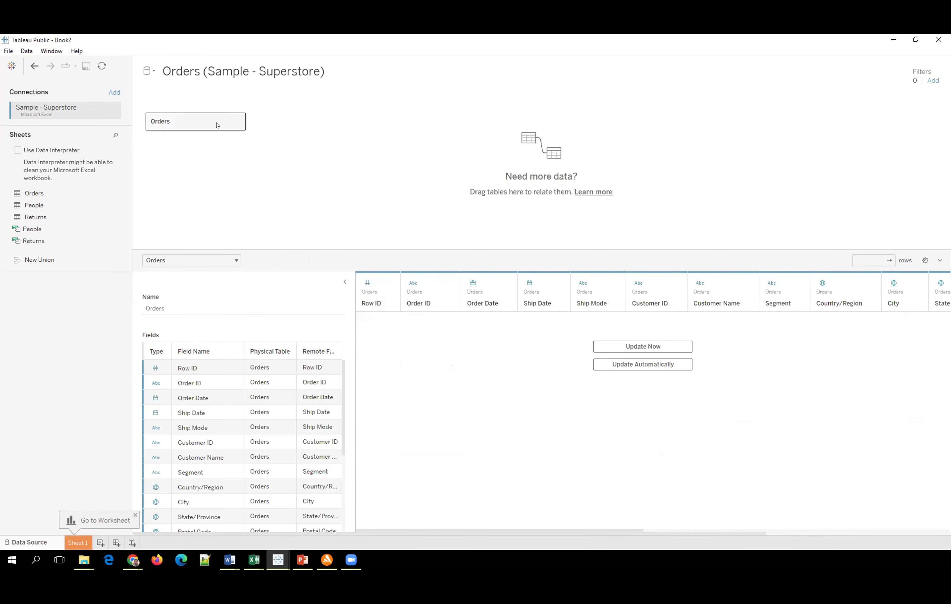
- Open the physical layer of the Orders table and join the People sheet to it
double_click(217, 125)
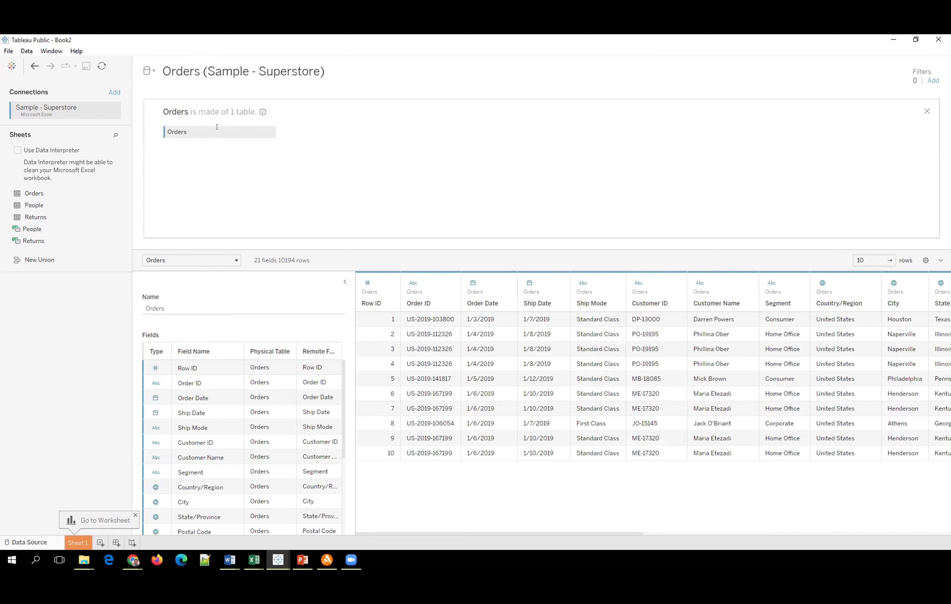
left_click_drag(44, 205, 300, 133)
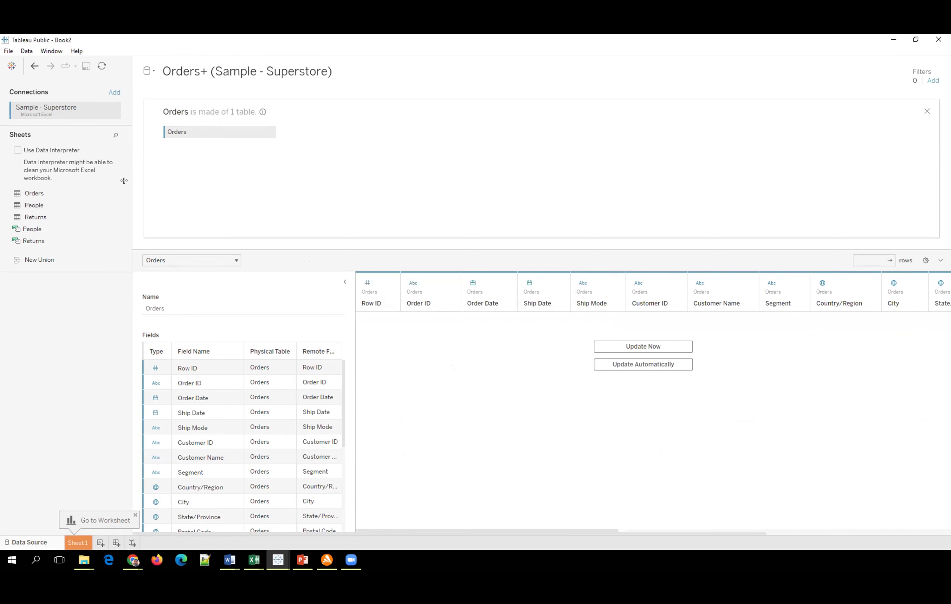
left_click(167, 260)
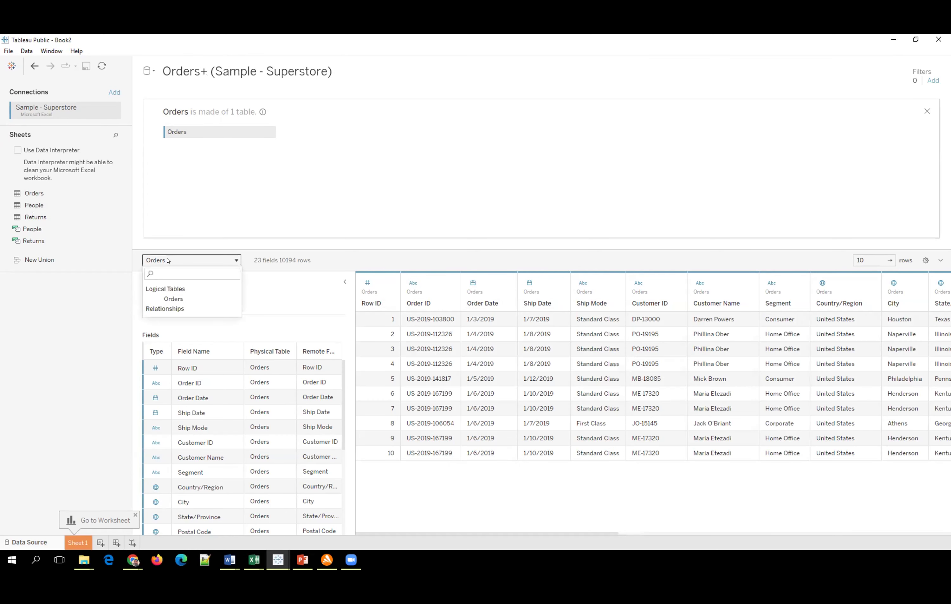
left_click_drag(33, 205, 306, 132)
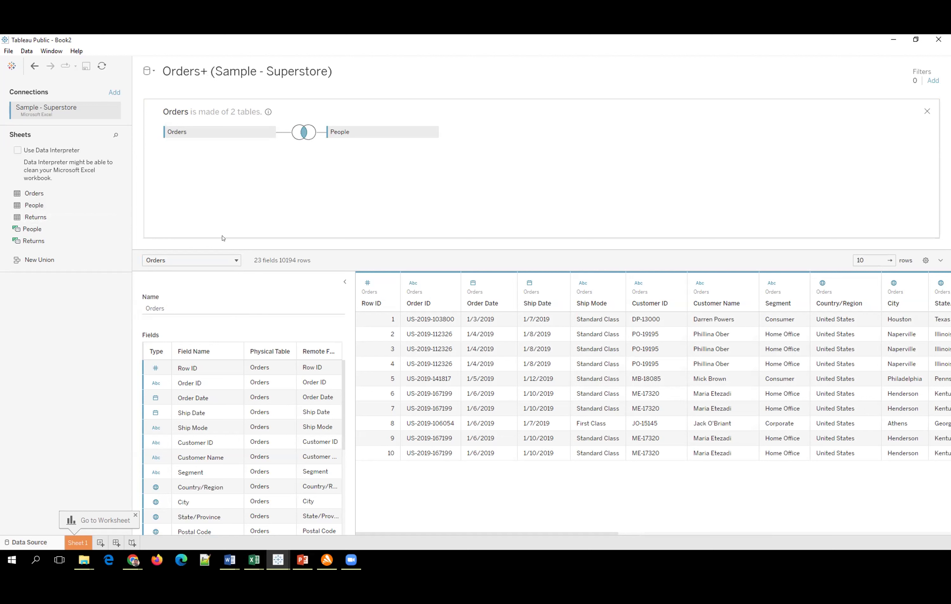
left_click(194, 260)
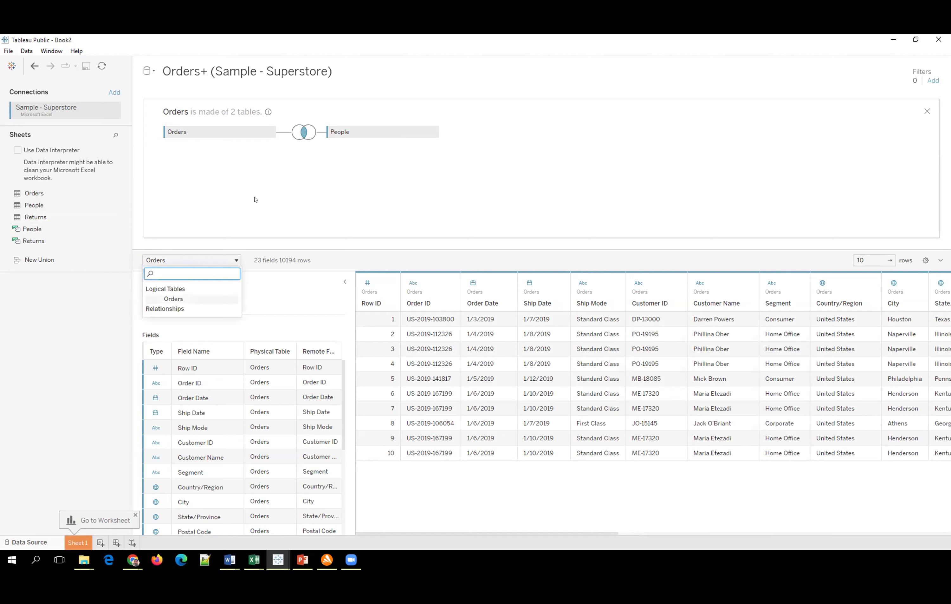
- Change the join between Orders and People to Full Outer and update the data preview
left_click(304, 134)
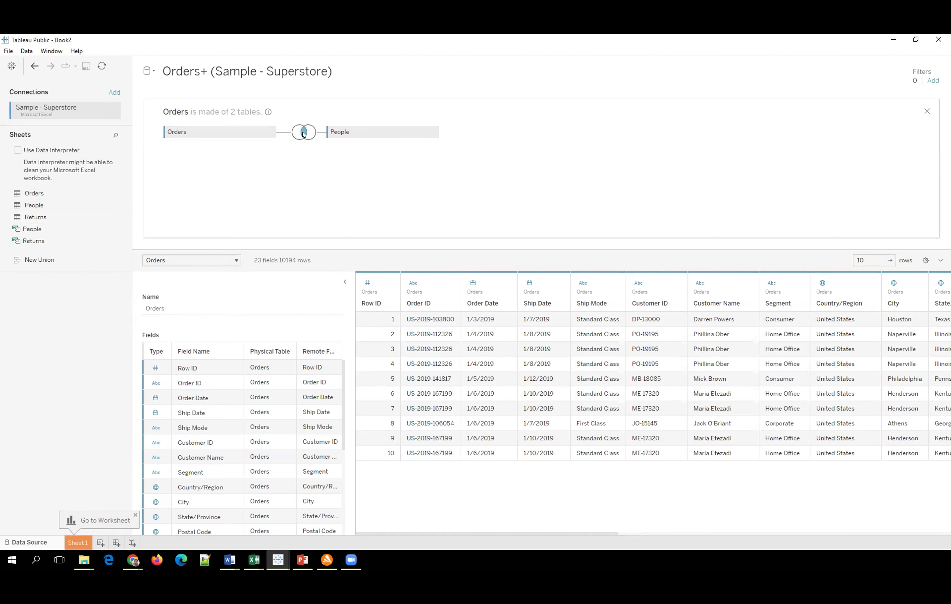
mouse_move(303, 134)
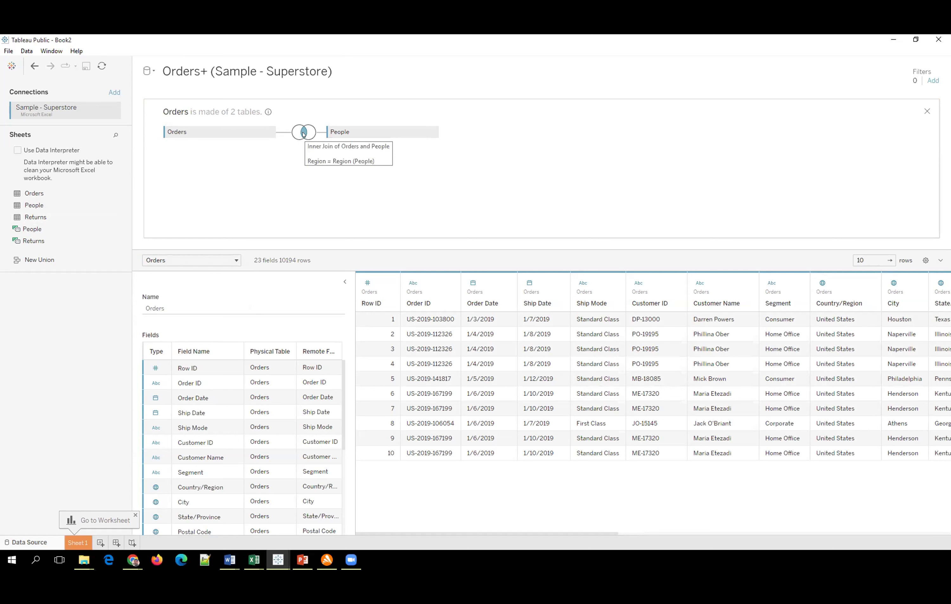
left_click(303, 133)
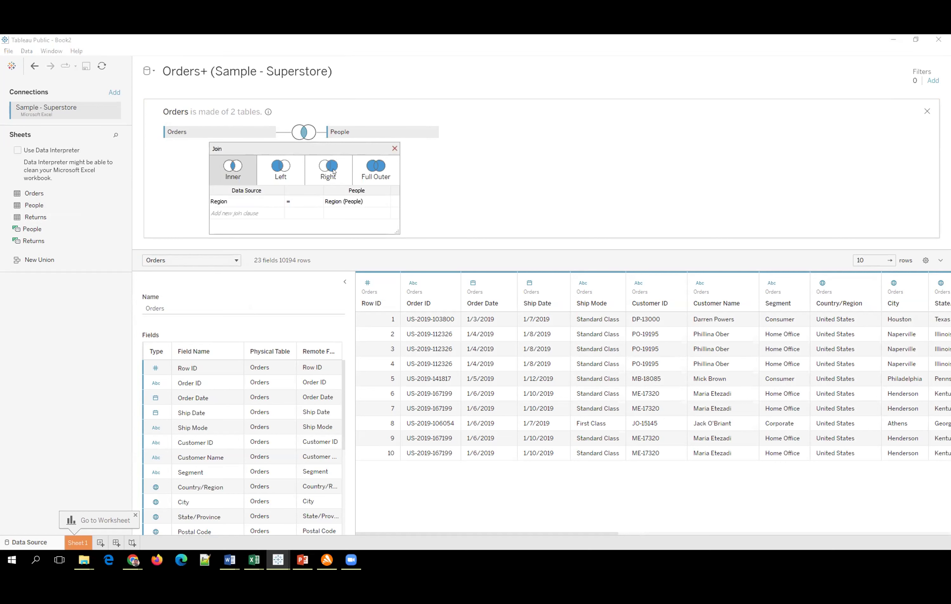
left_click(247, 176)
left_click(280, 168)
left_click(336, 166)
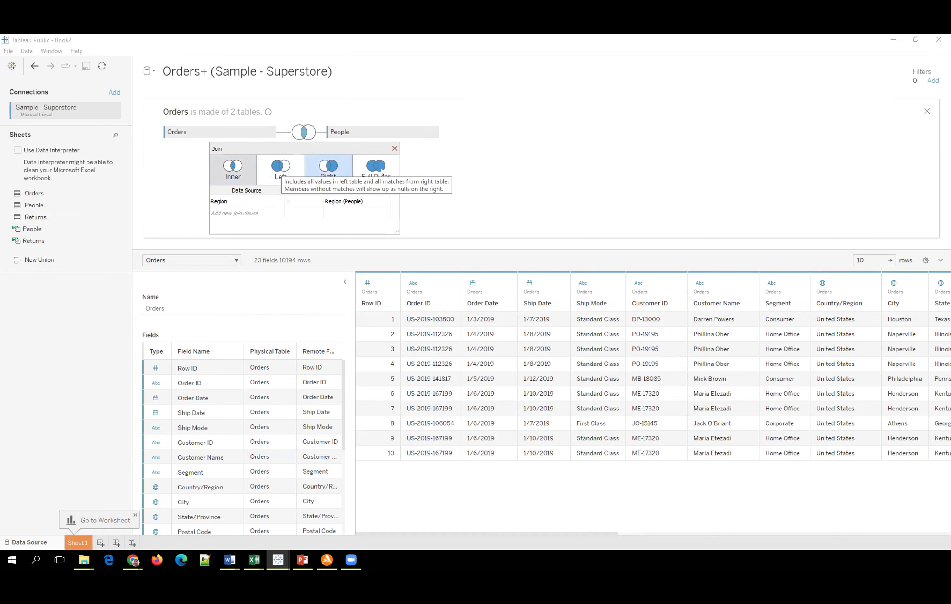
left_click(382, 171)
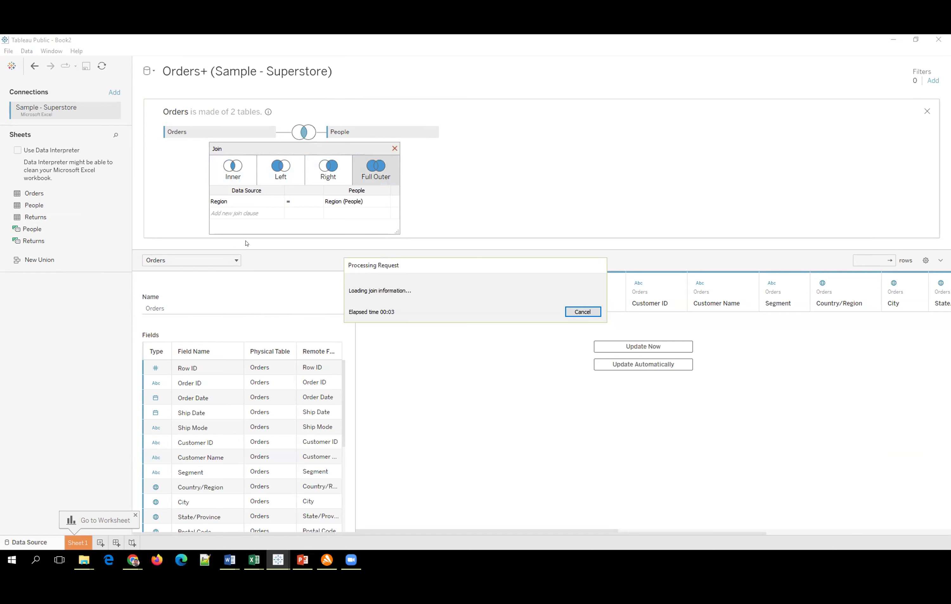
left_click(631, 343)
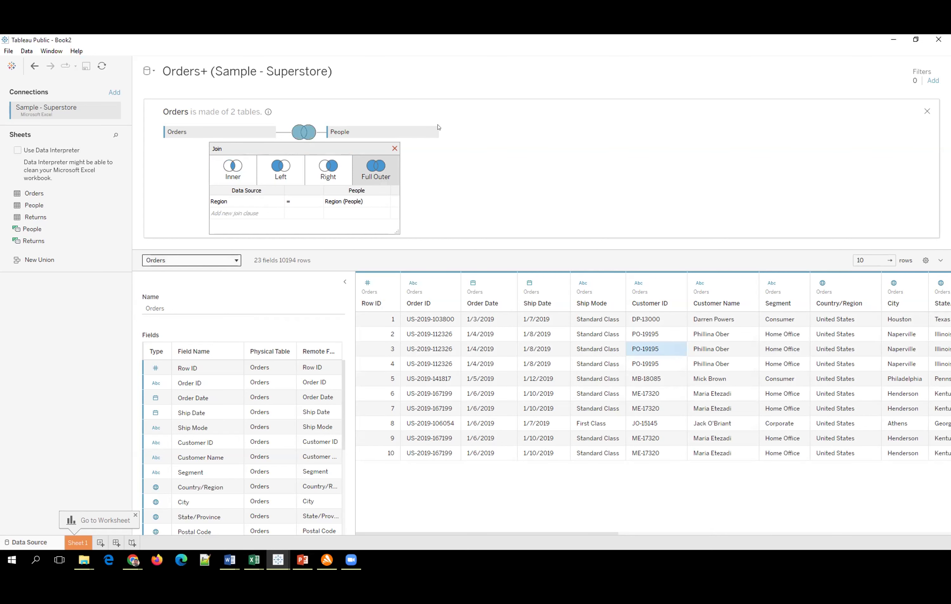
- Examine the Orders–People join details and the list of logical tables and relationships
left_click(261, 261)
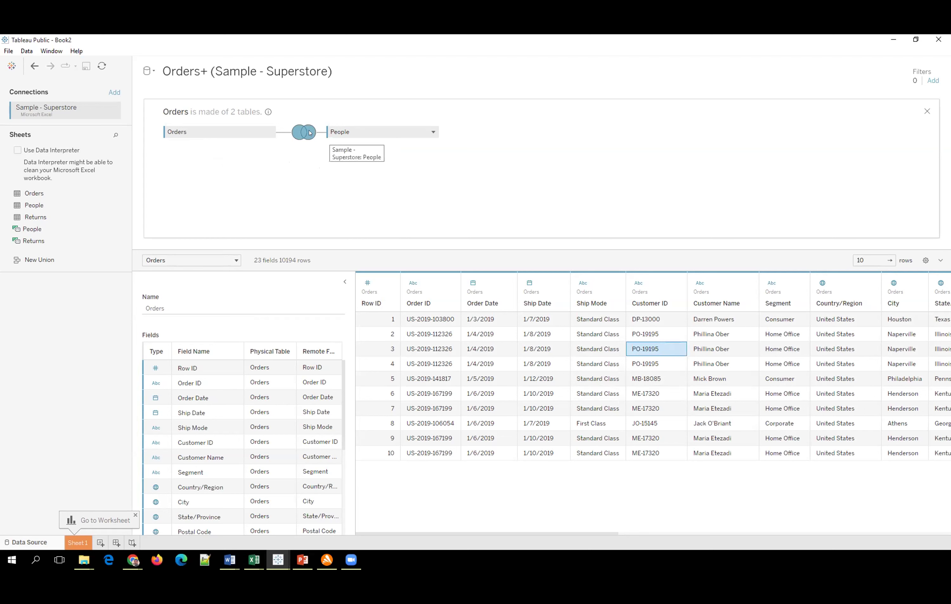
mouse_move(306, 133)
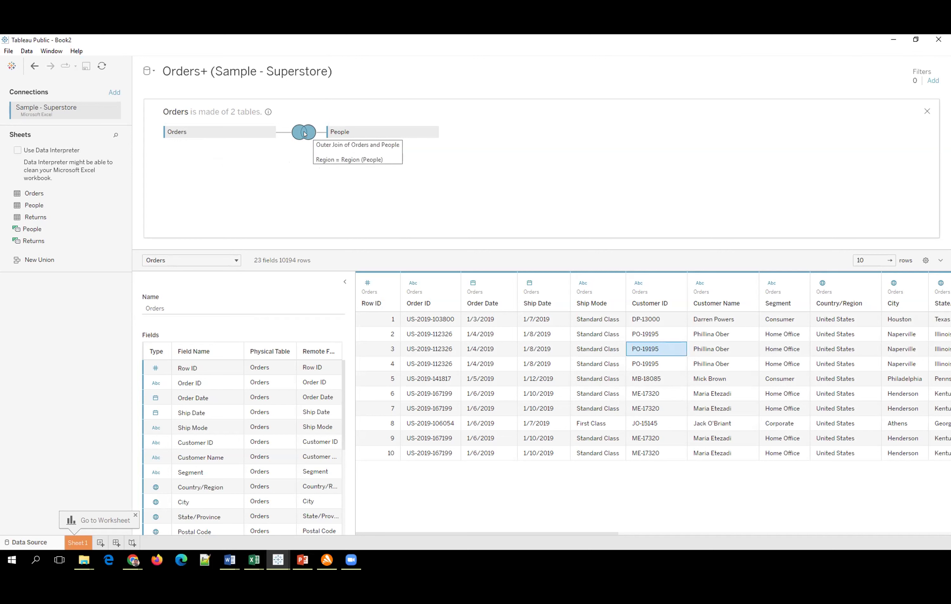
left_click(235, 260)
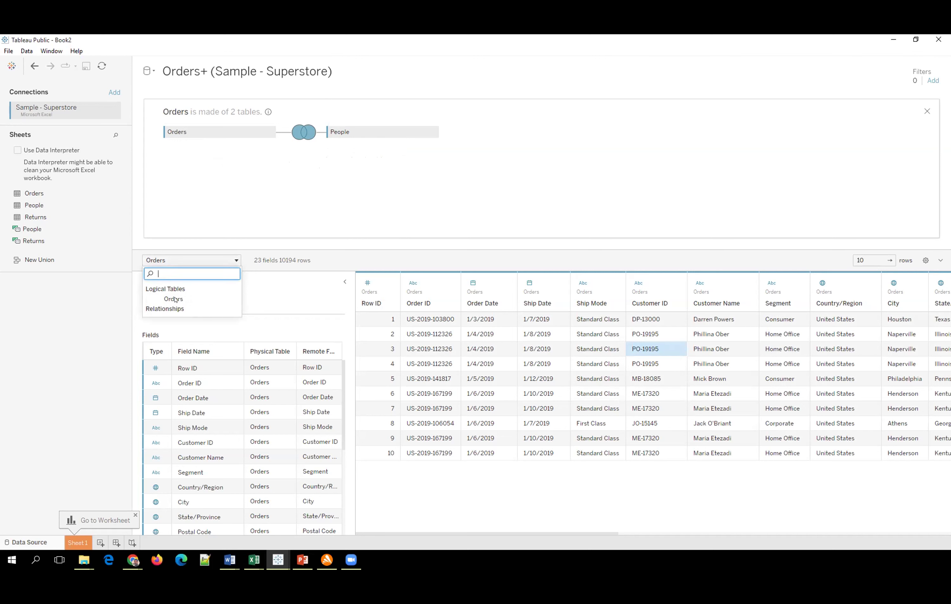
left_click(294, 139)
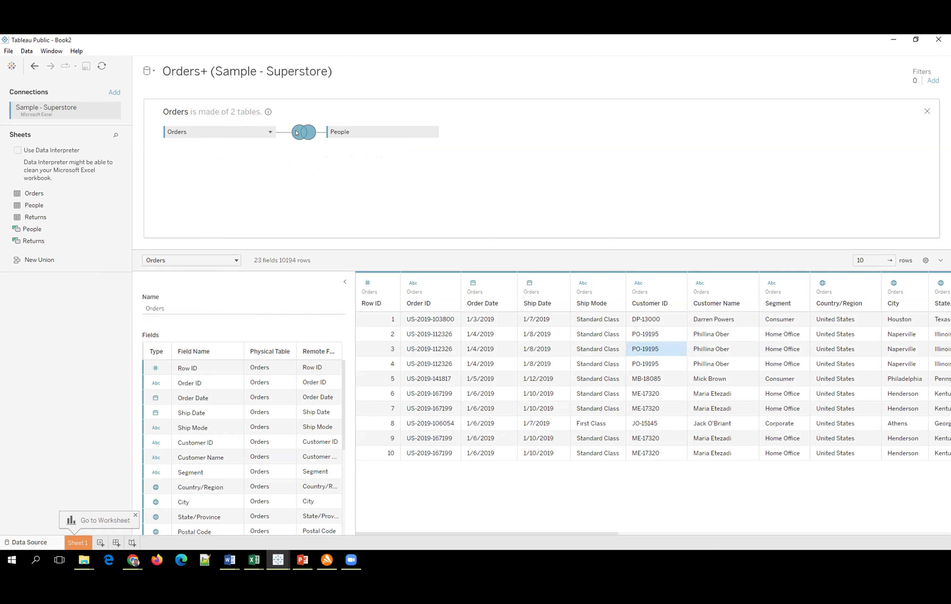
left_click(200, 260)
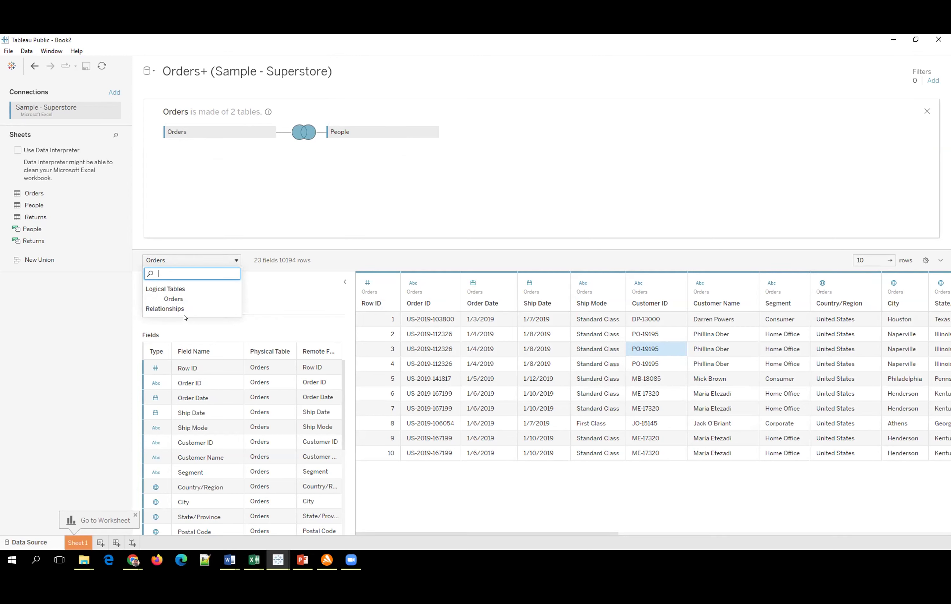
left_click(215, 180)
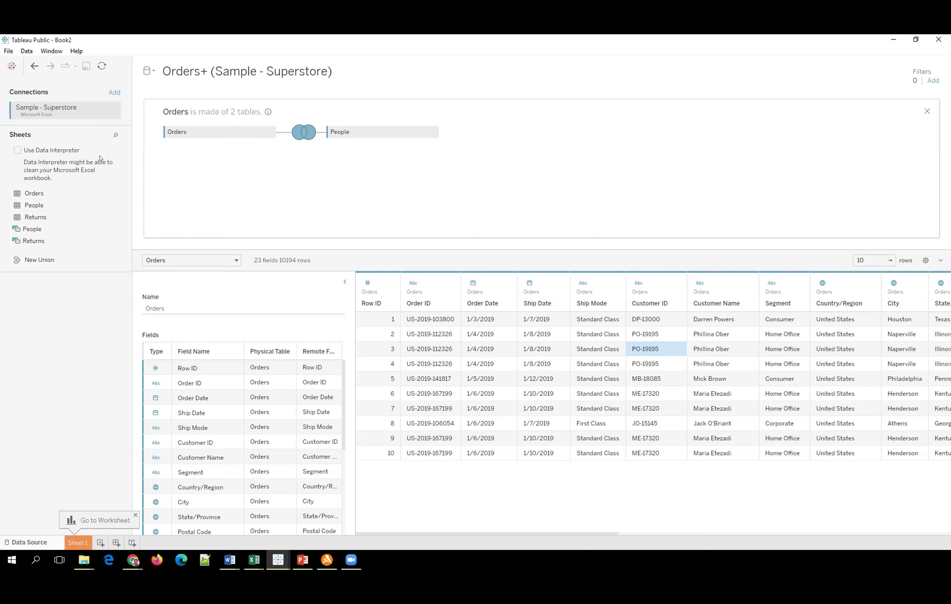
- Remove the joined People table from the physical layer of Orders
left_click_drag(27, 194, 100, 320)
left_click(433, 132)
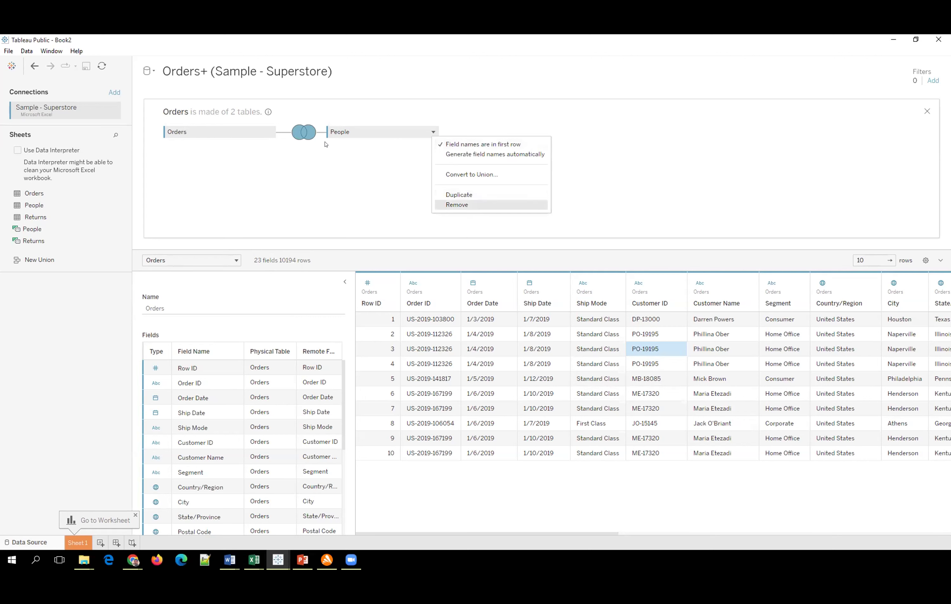
key("Return")
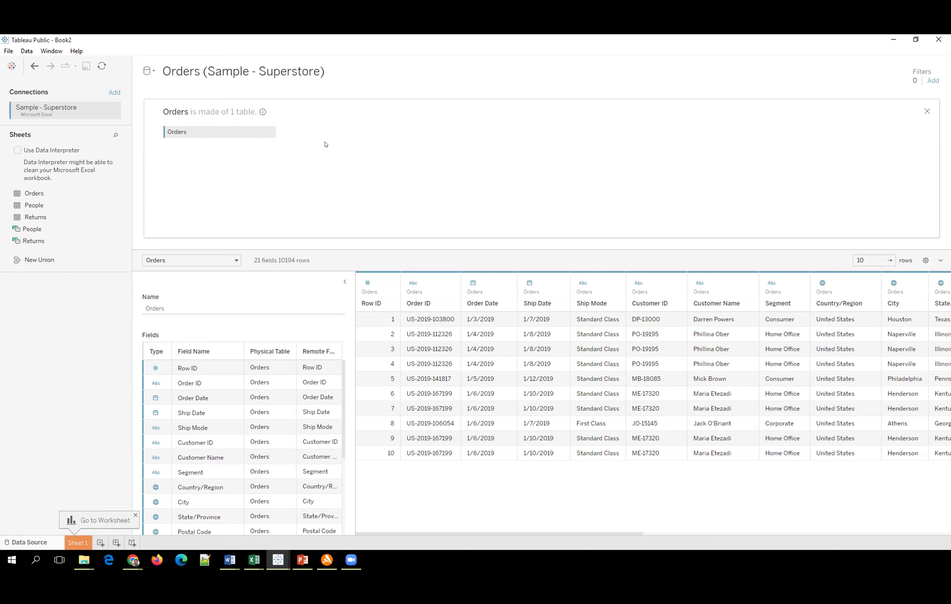
- Open the Sheet 1 worksheet and add a new dashboard to the workbook
left_click(83, 544)
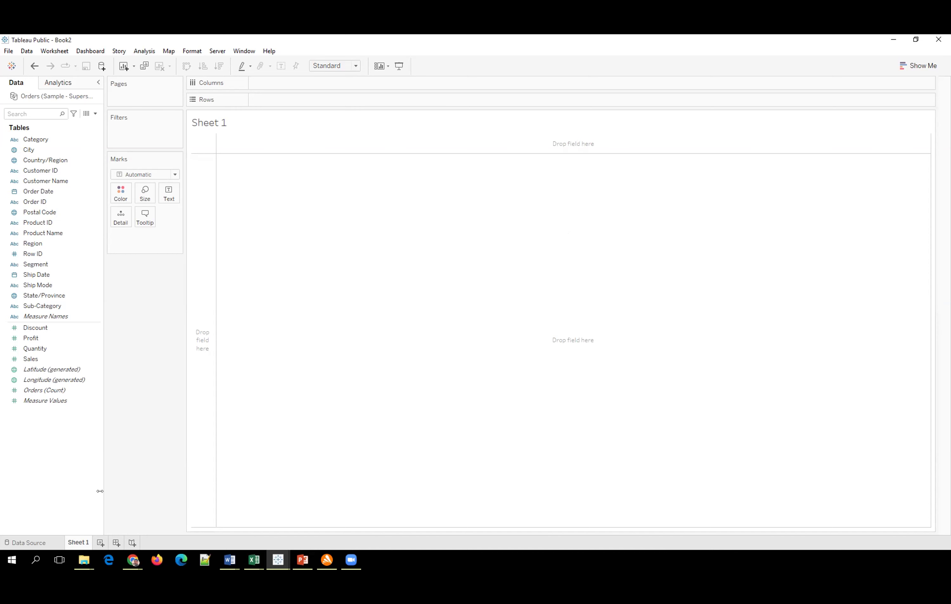
left_click(116, 542)
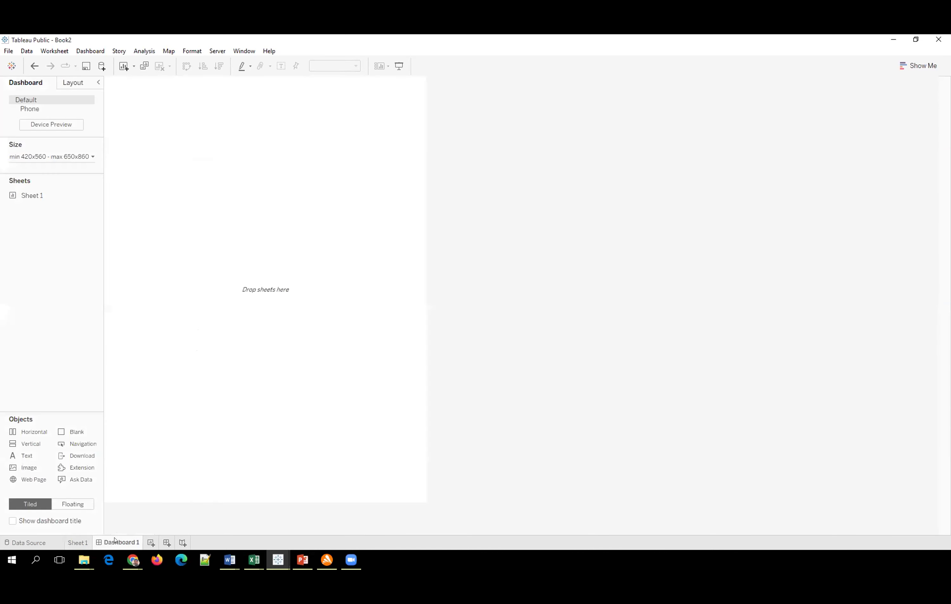
- Add a new story to the workbook and return to the Sheet 1 worksheet
left_click(77, 542)
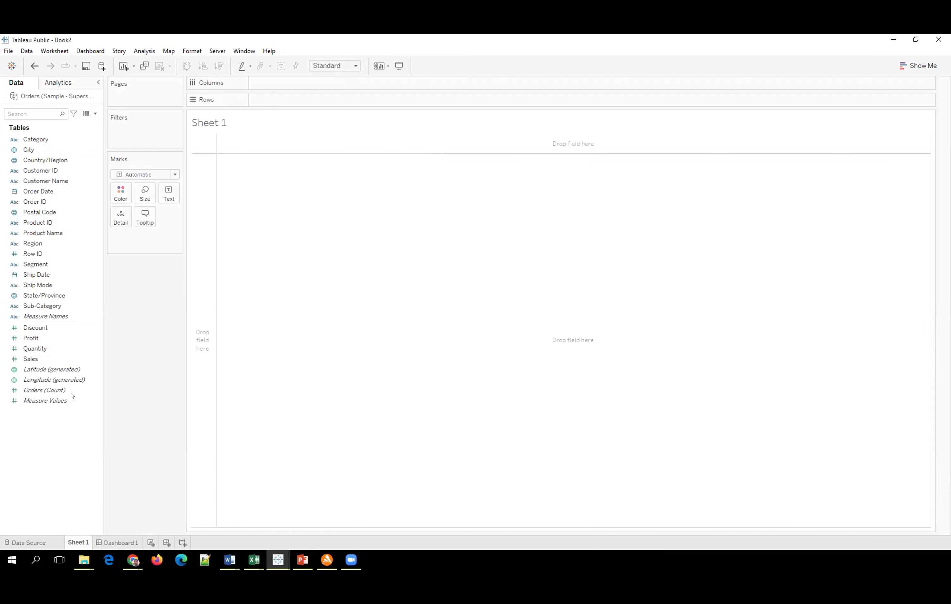
left_click(129, 541)
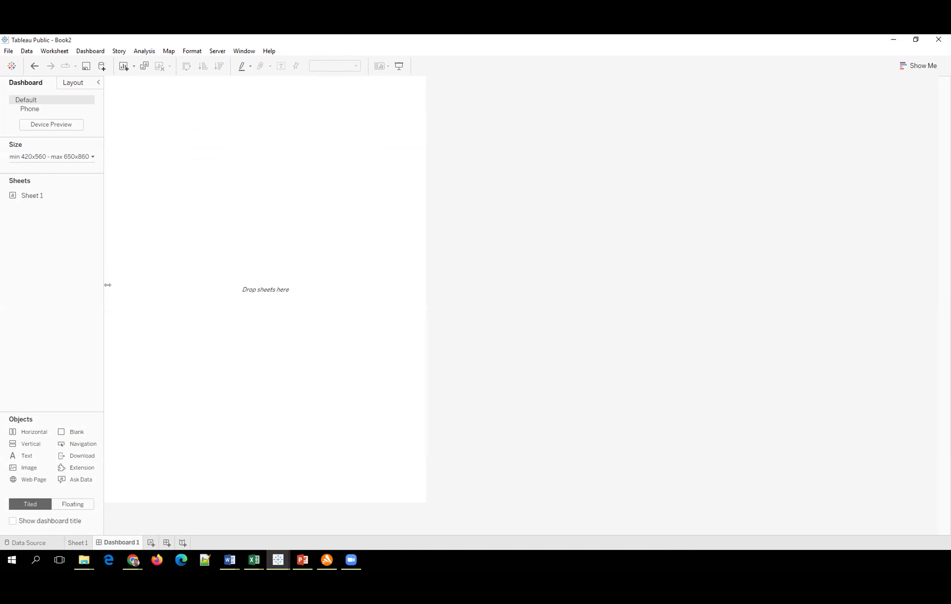
left_click(182, 543)
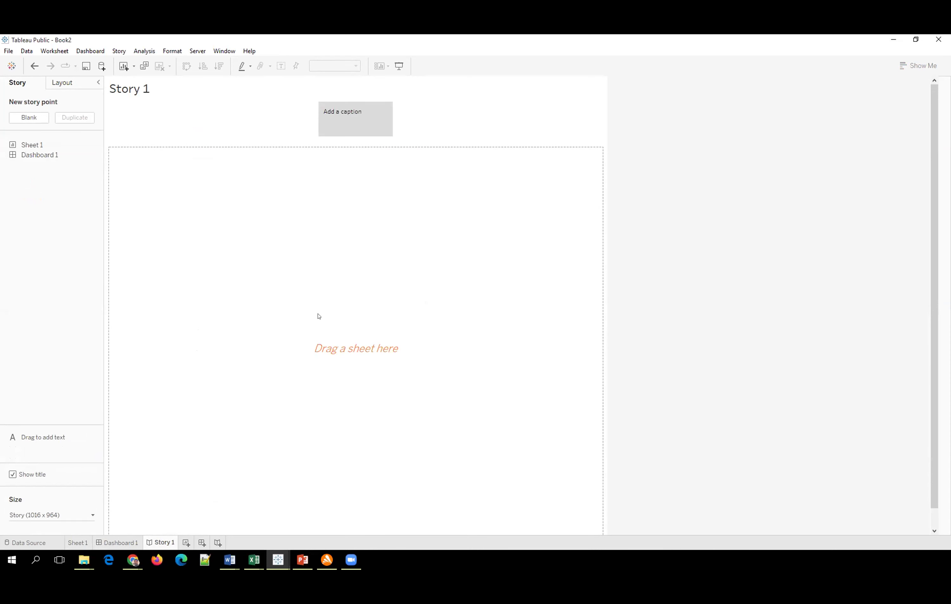
key("ctrl+Page_Up")
left_click(73, 543)
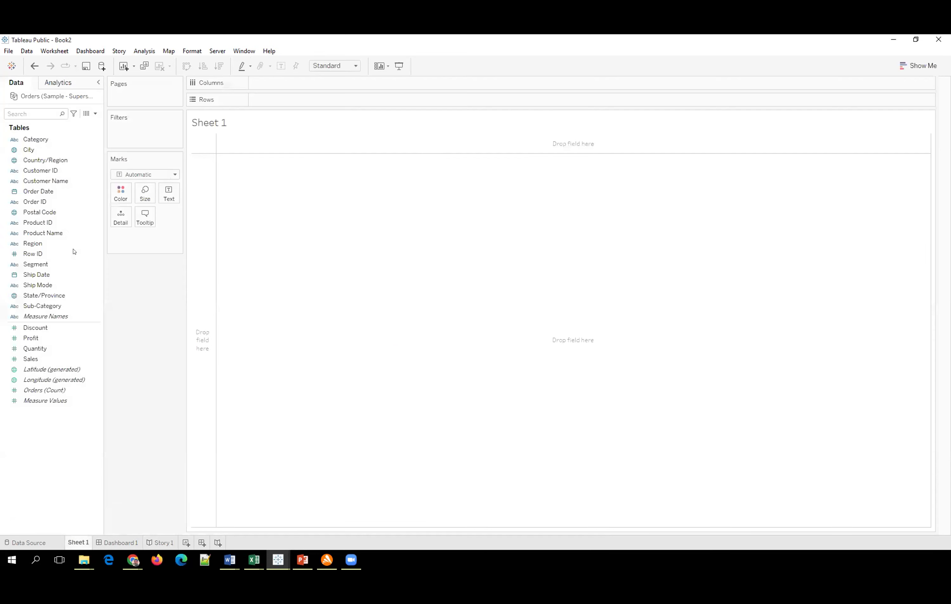
- Review the field data types from Category down to Order Date and change Order Date's data type to Date & Time
left_click(19, 140)
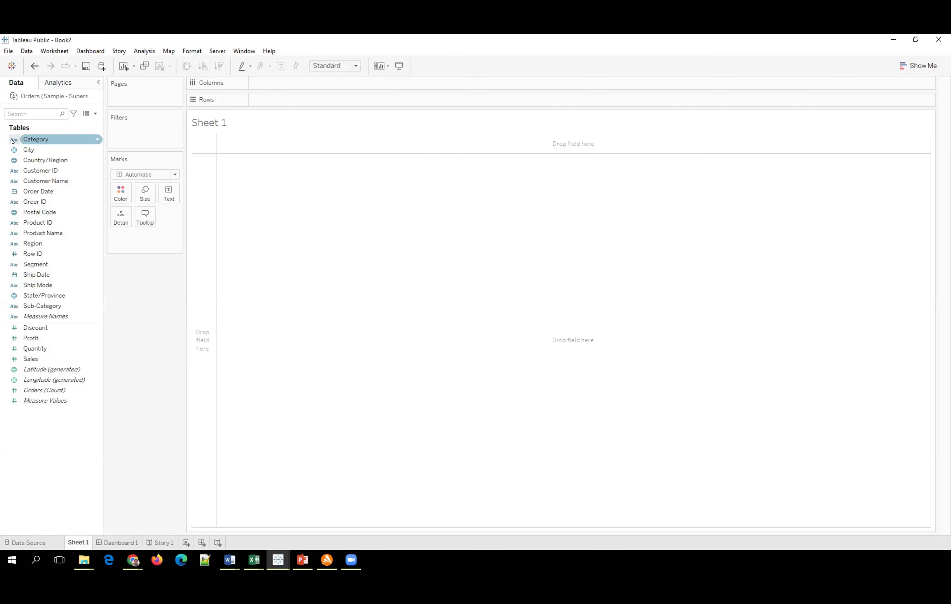
key("Down")
key("Down")
key("Down")
left_click(13, 192)
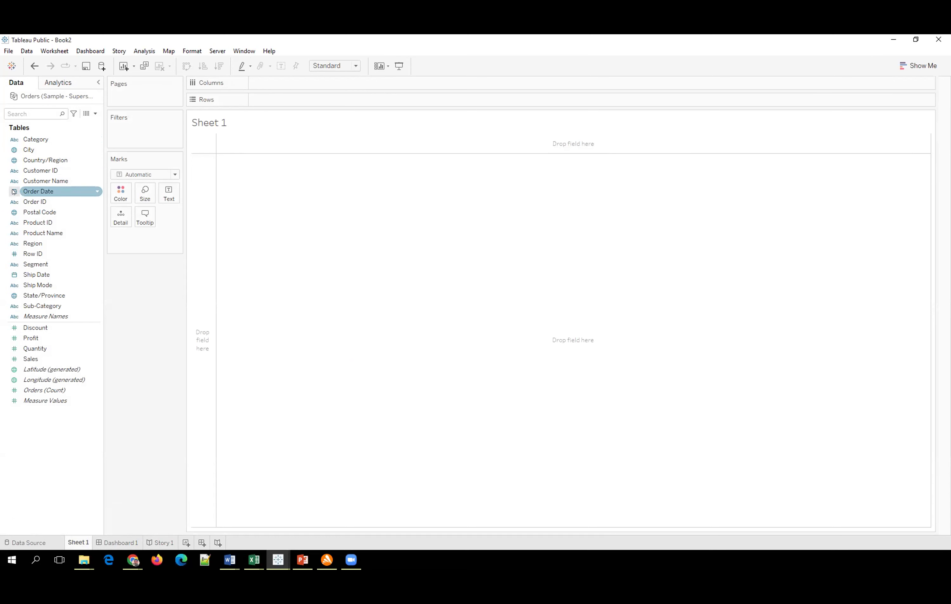
key("Down")
left_click(97, 190)
left_click(97, 190)
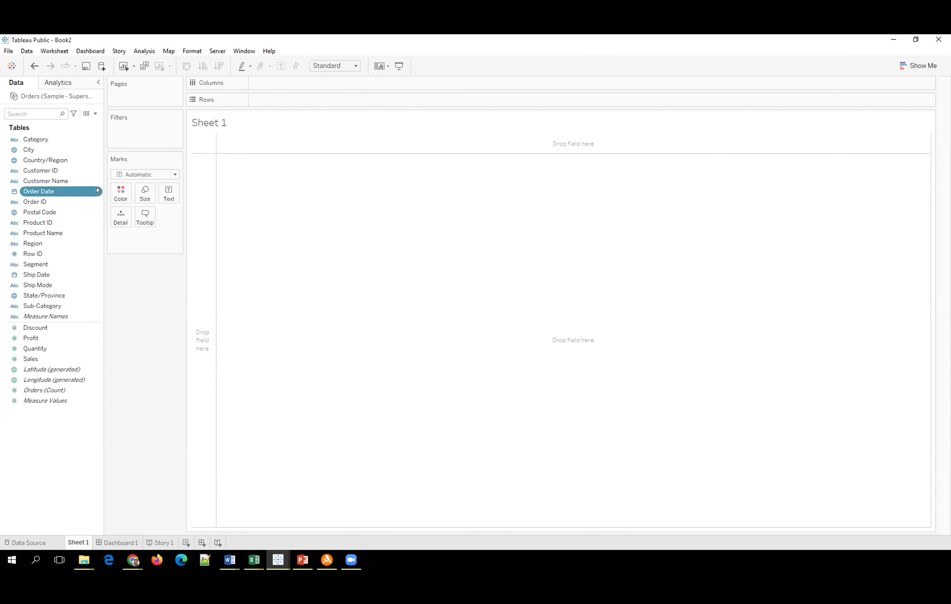
right_click(97, 189)
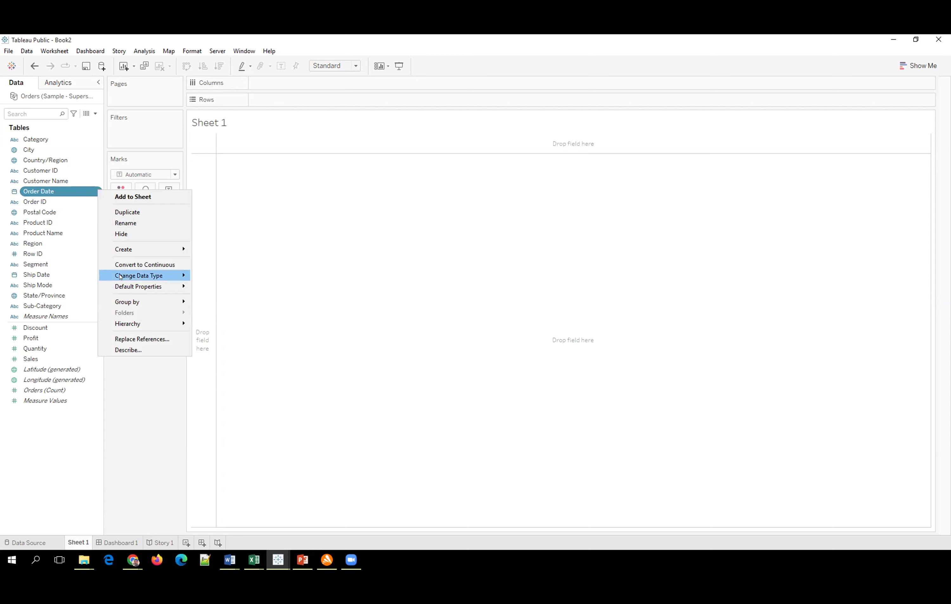
mouse_move(131, 275)
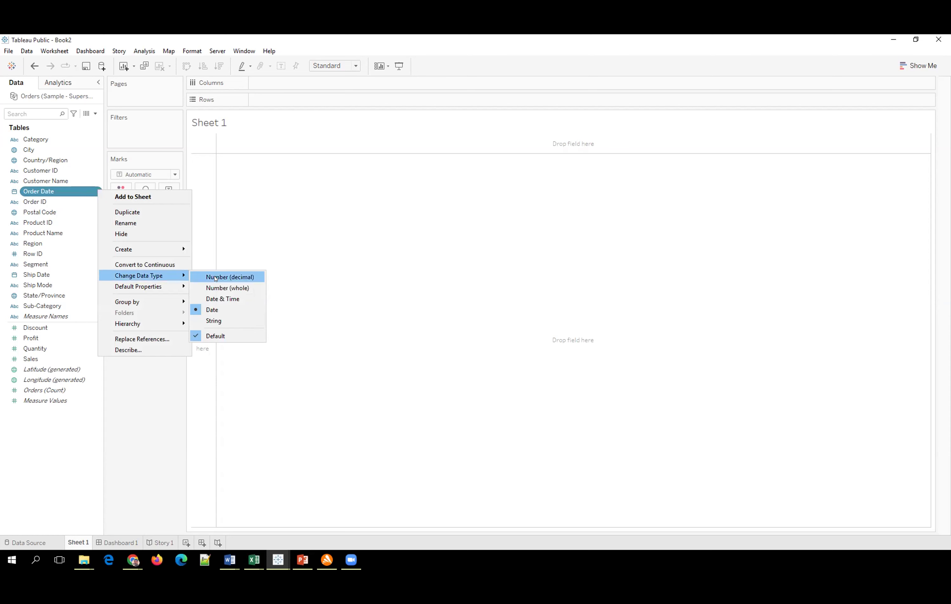
left_click(215, 300)
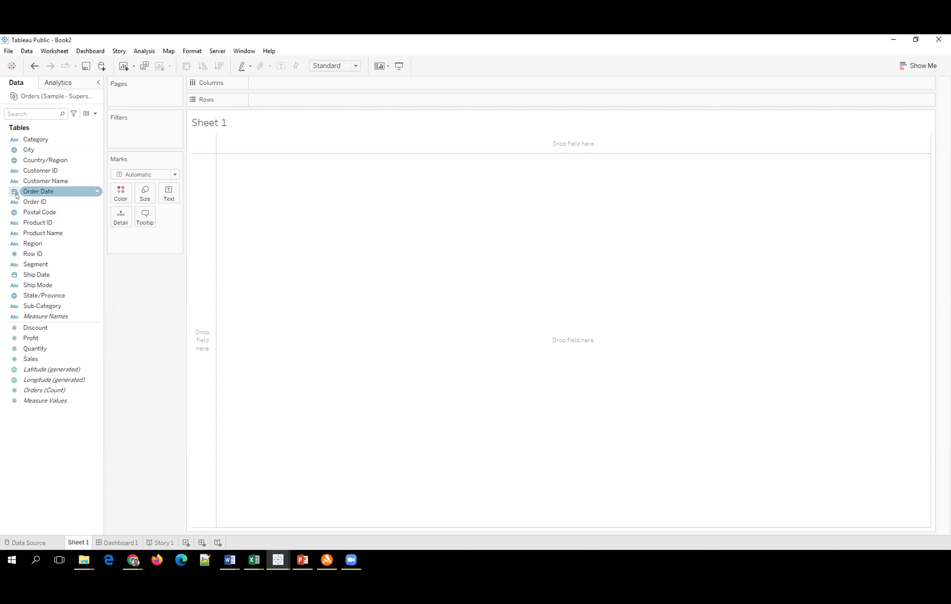
- Change the Order Date field's data type back to Date
left_click(98, 191)
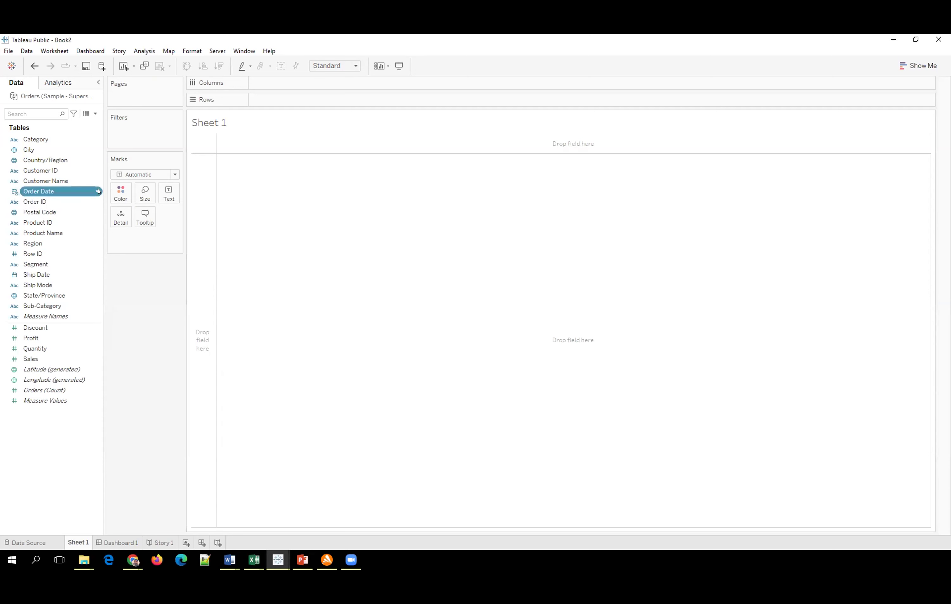
right_click(97, 190)
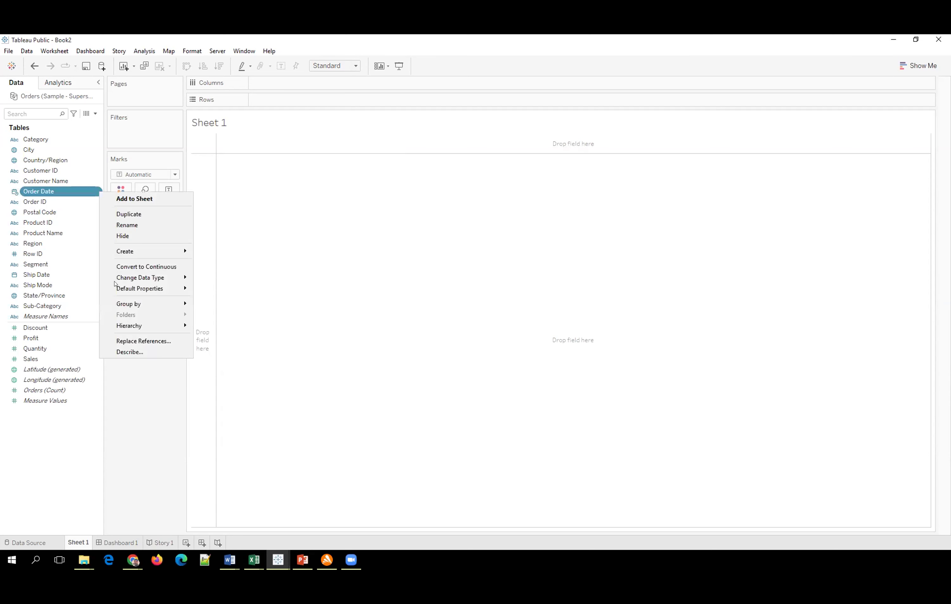
mouse_move(193, 283)
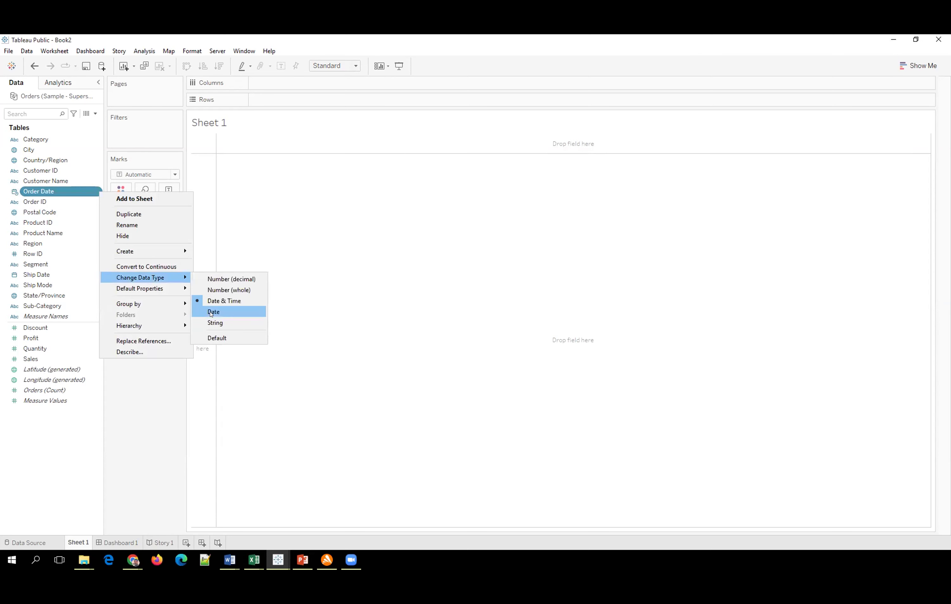
left_click(210, 311)
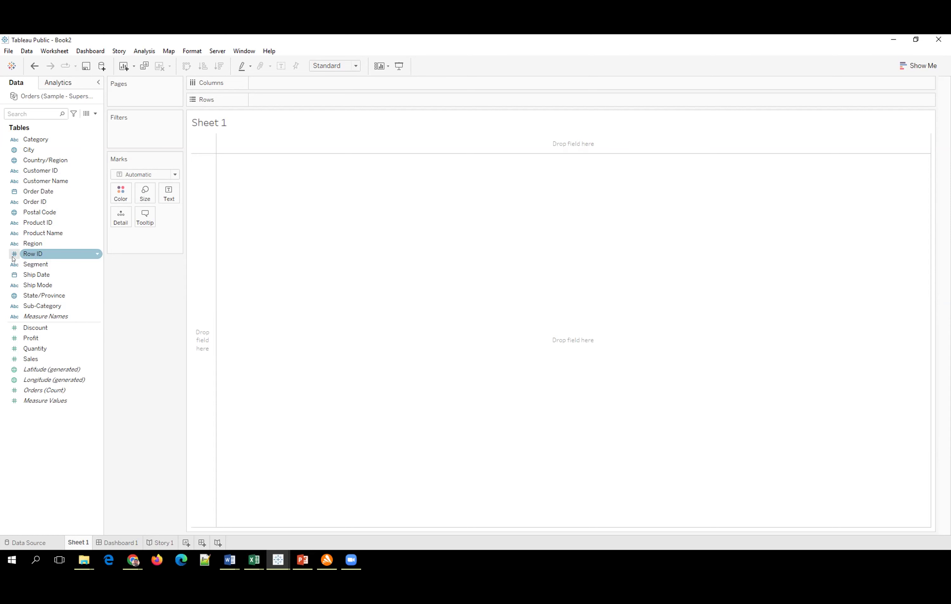
- Plot the sum of Sales as a bar on Sheet 1 and show its mark label
left_click(17, 294)
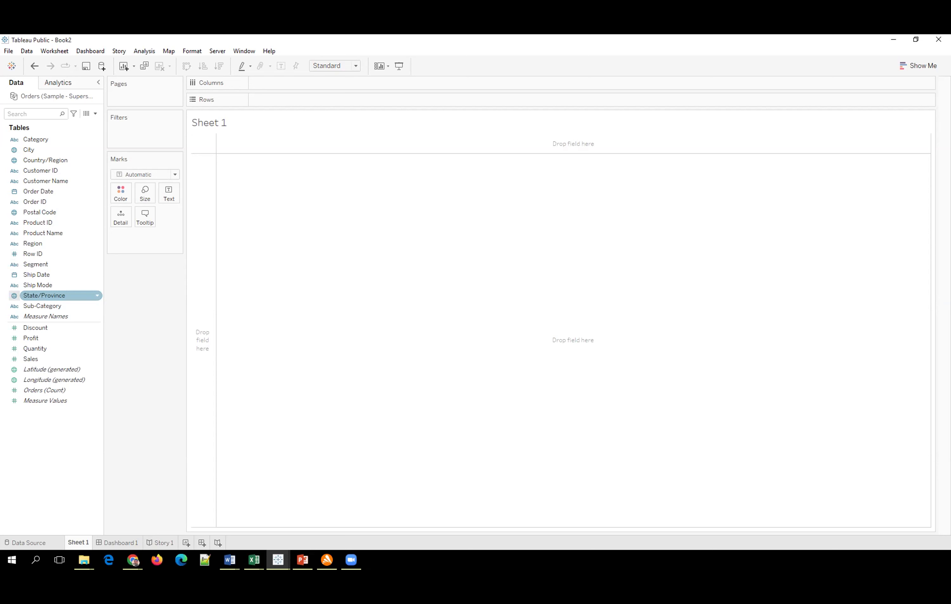
left_click(40, 339)
left_click(40, 358)
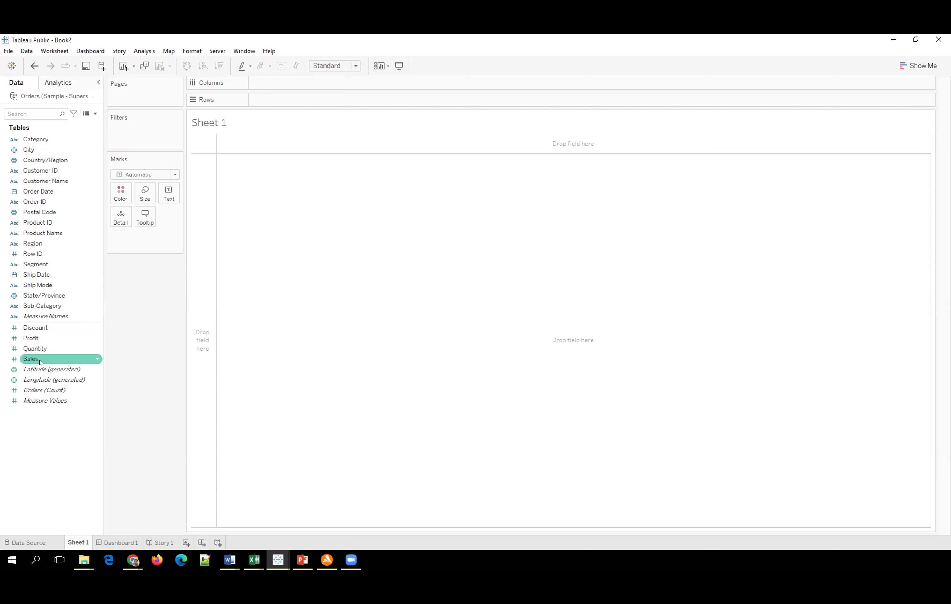
left_click(40, 348)
left_click(40, 358)
double_click(40, 359)
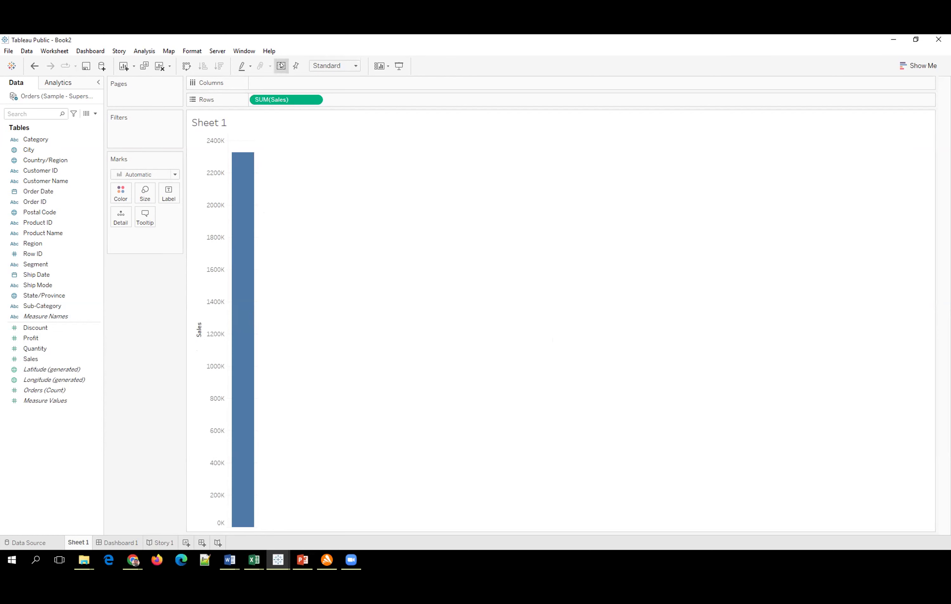
mouse_move(235, 158)
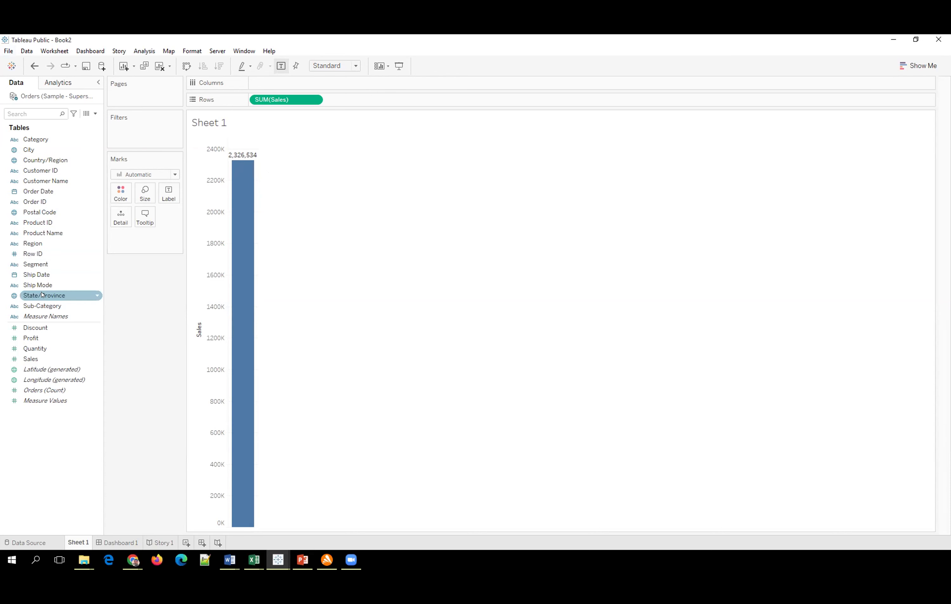
- Split the Sales bars on Sheet 1 by Sub-Category, with Category placed ahead of it on Columns
left_click(42, 306)
mouse_move(111, 223)
left_mouse_down()
mouse_move(280, 81)
mouse_move(264, 87)
left_mouse_up()
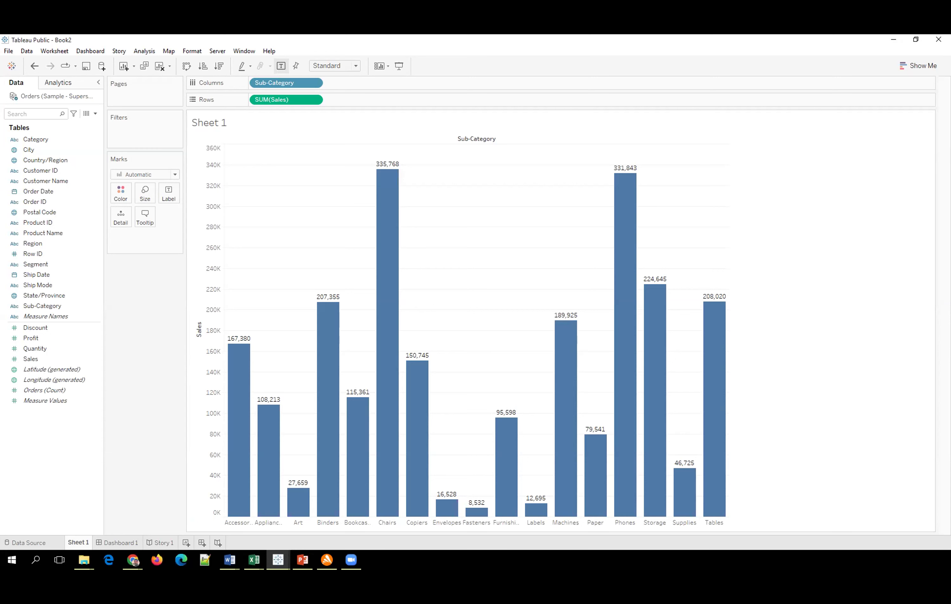
left_click(35, 140)
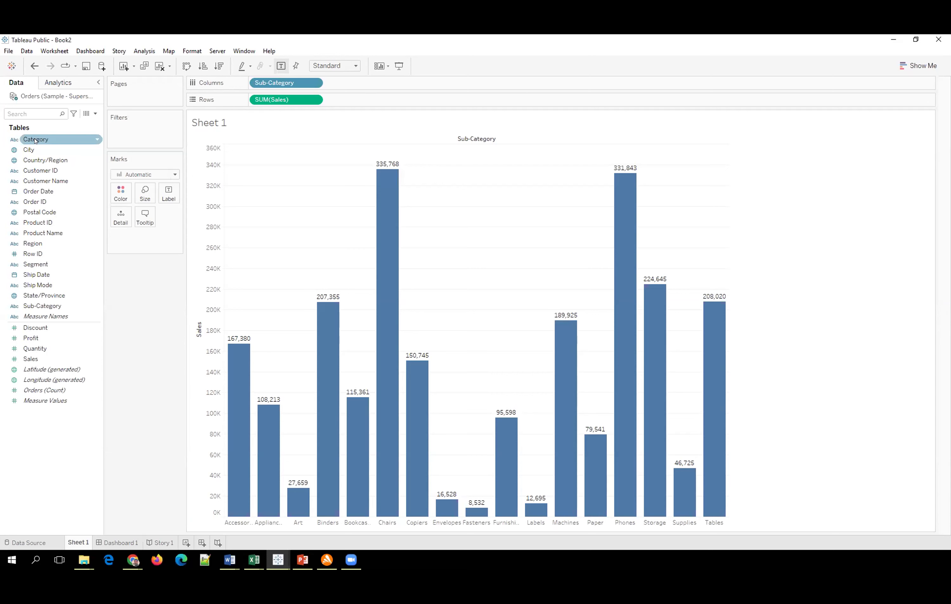
mouse_move(35, 140)
left_mouse_down()
mouse_move(213, 88)
mouse_move(257, 86)
left_mouse_up()
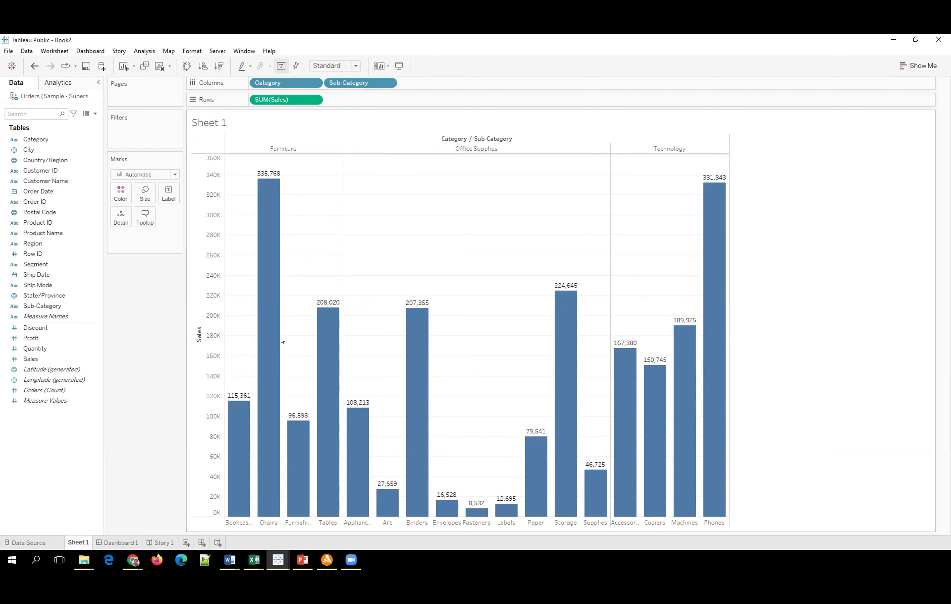
- Replace Category and Sub-Category on Columns with Region in the Sales bar chart
left_click(60, 212)
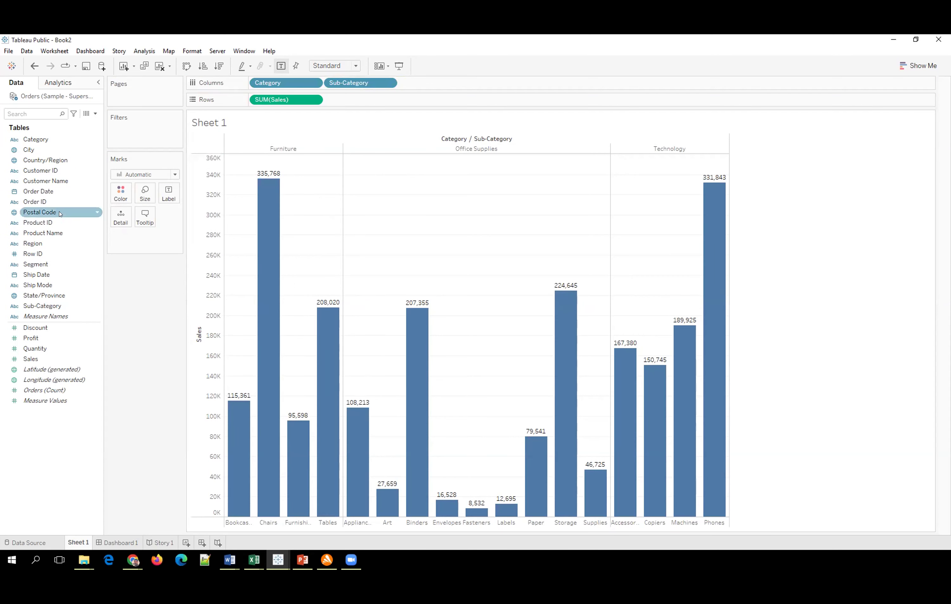
left_click_drag(351, 82, 121, 326)
left_click_drag(136, 299, 138, 300)
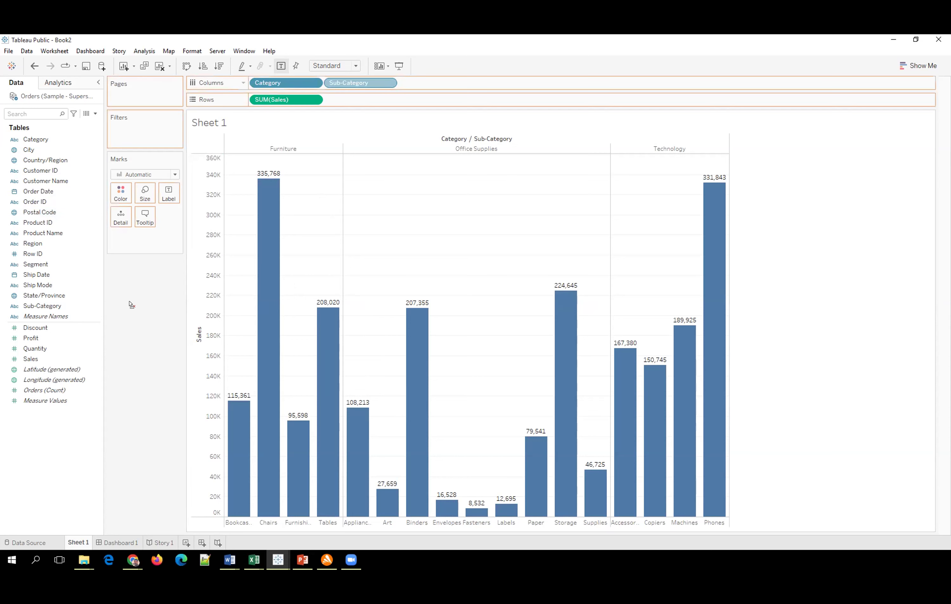
mouse_move(36, 245)
left_mouse_down()
mouse_move(266, 98)
mouse_move(282, 75)
mouse_move(271, 85)
left_mouse_up()
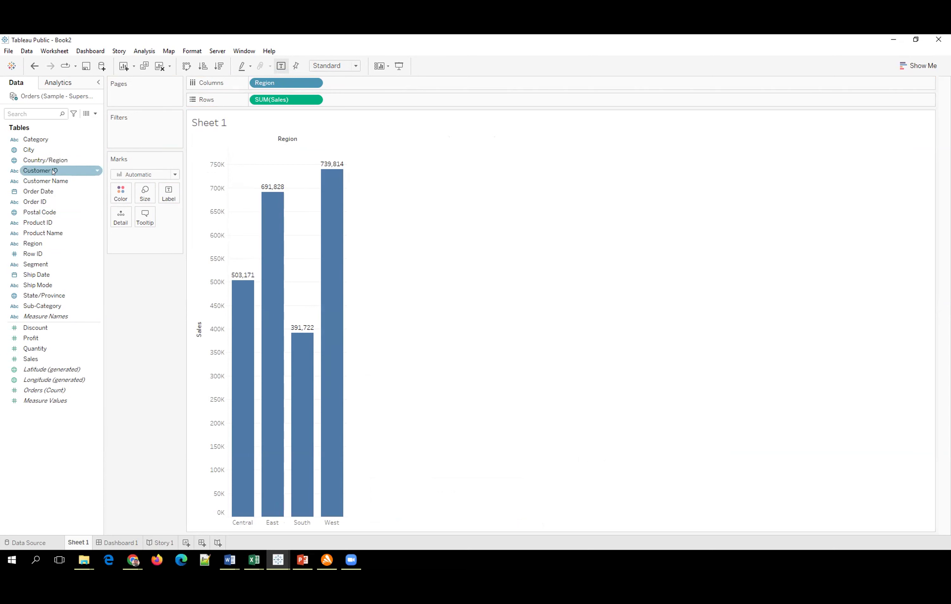
- Add a new worksheet and create a scatter plot there from the Sales and Profit measures
left_click(185, 542)
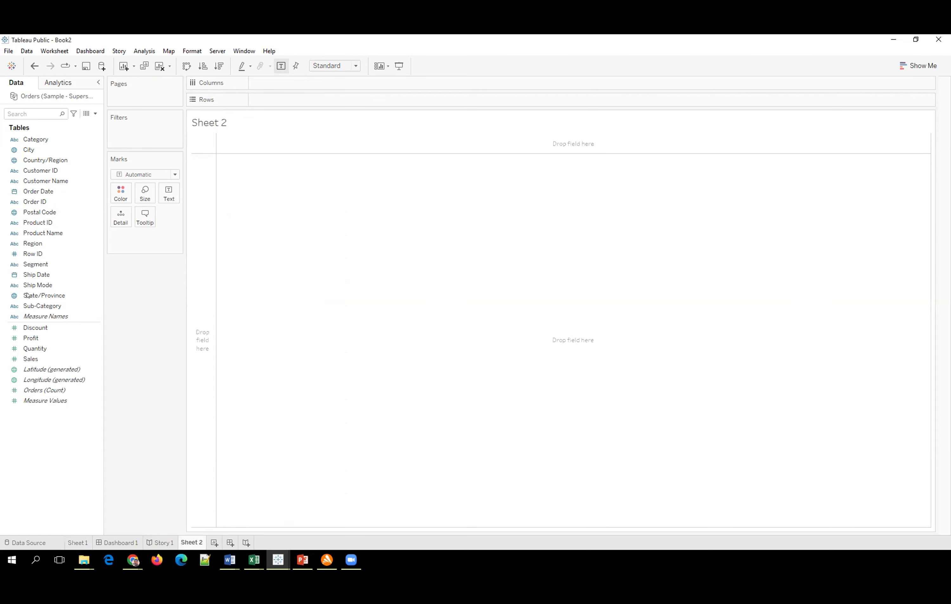
left_click(896, 60)
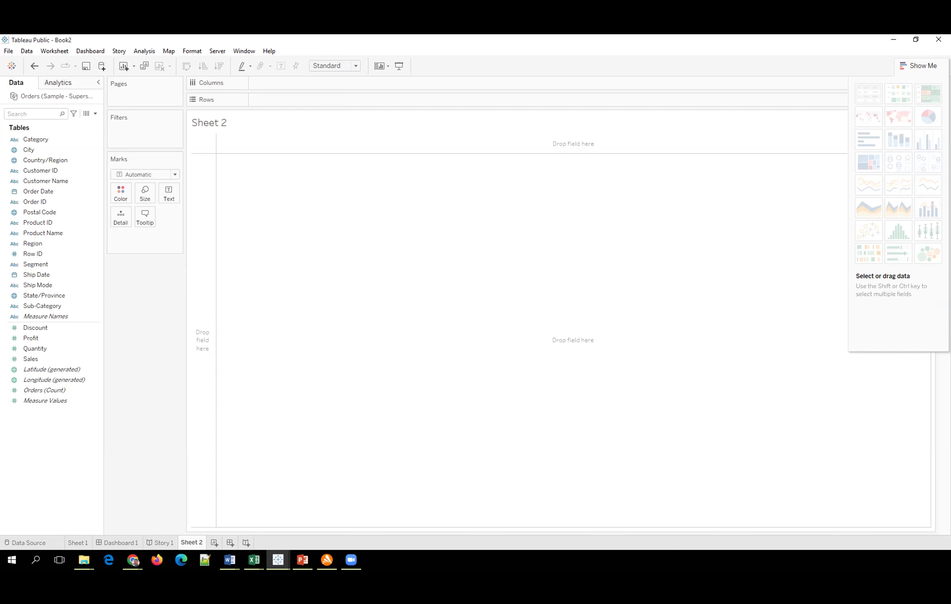
left_click(42, 359)
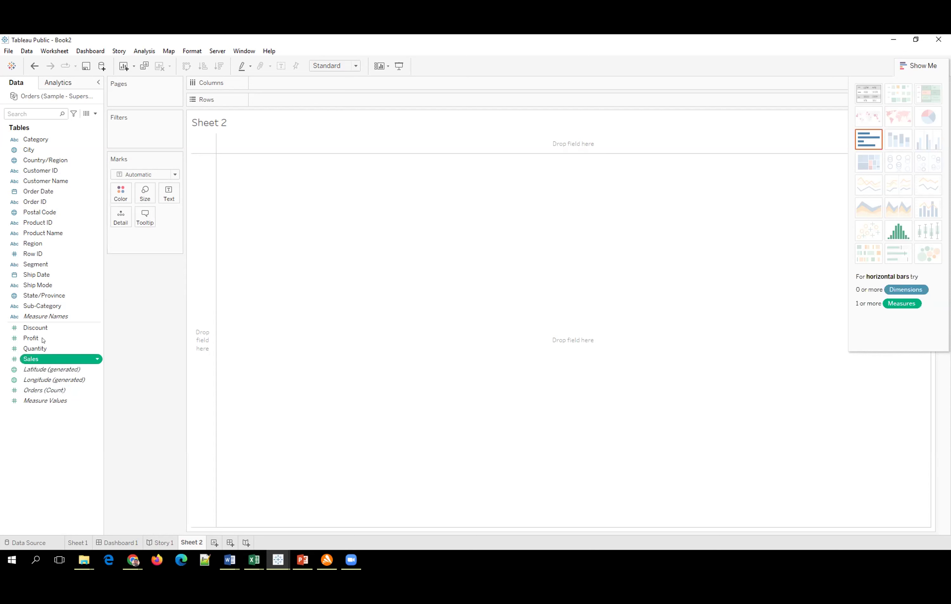
left_click(43, 339, "ctrl")
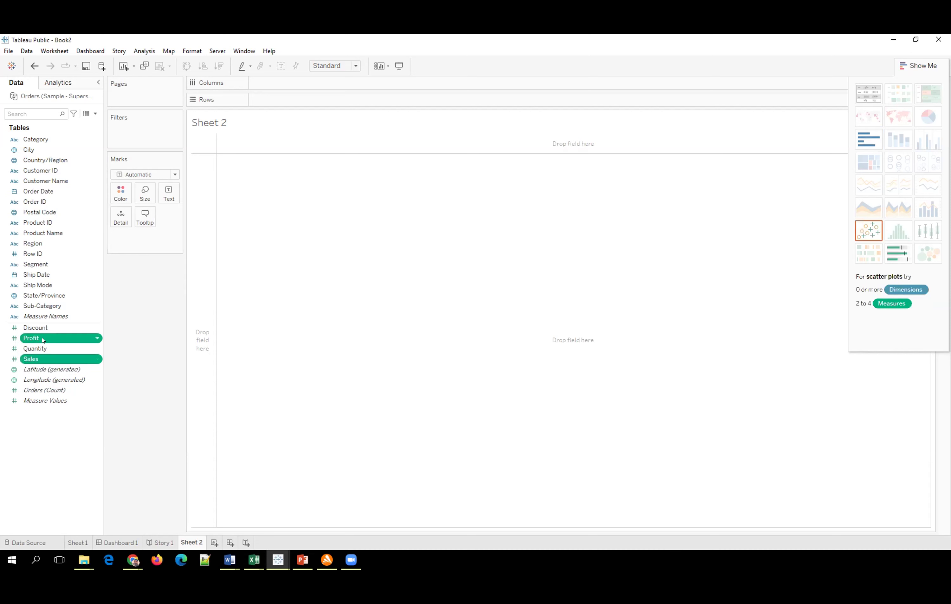
left_click(867, 236)
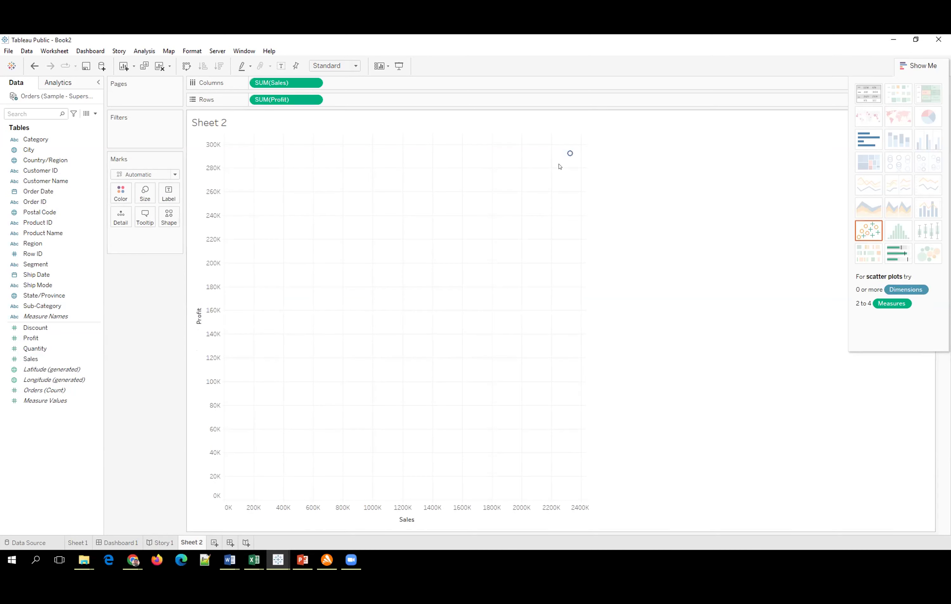
mouse_move(567, 155)
- Turn off measure aggregation so Sheet 2 plots the individual Sales and Profit records, and inspect an outlying mark
left_click(137, 53)
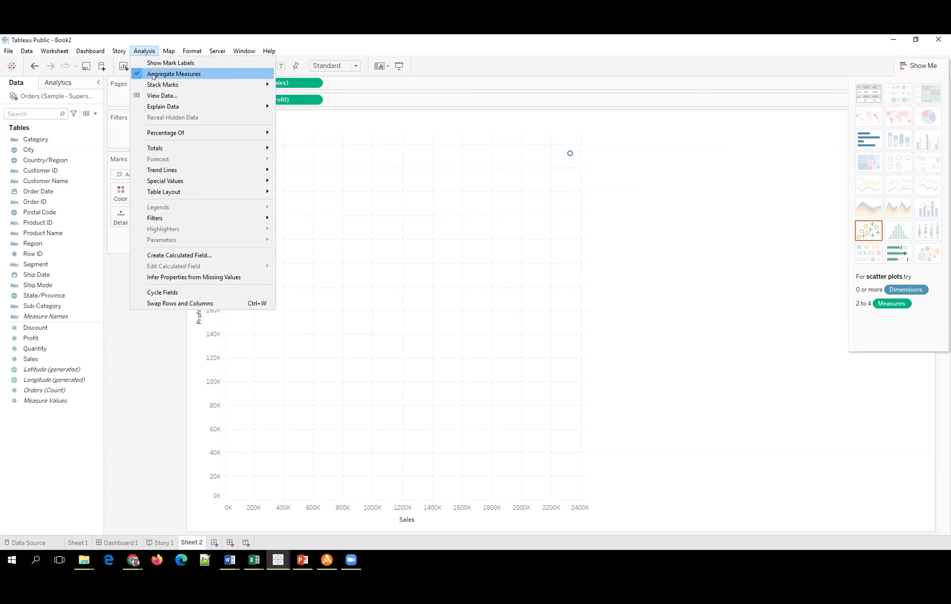
left_click(152, 74)
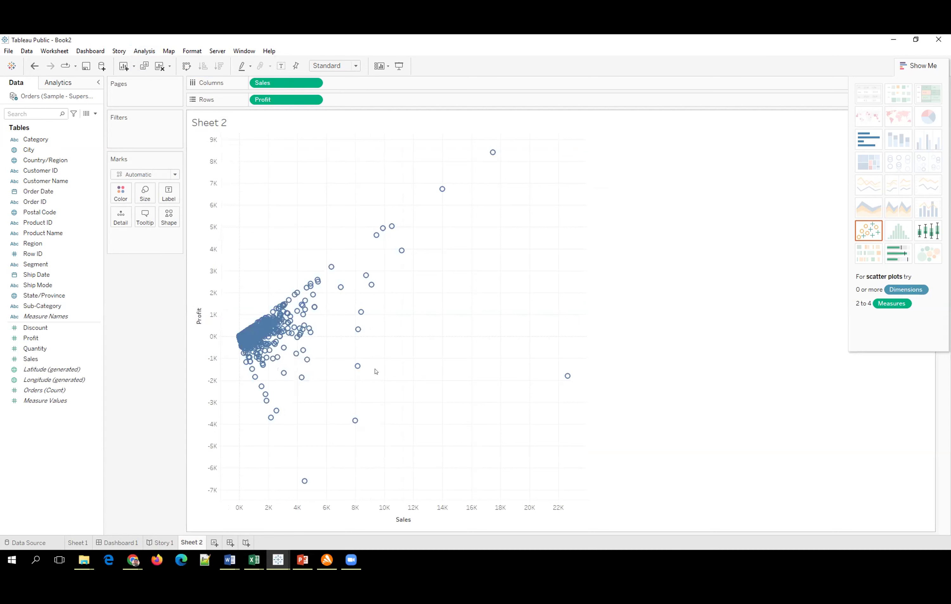
mouse_move(567, 375)
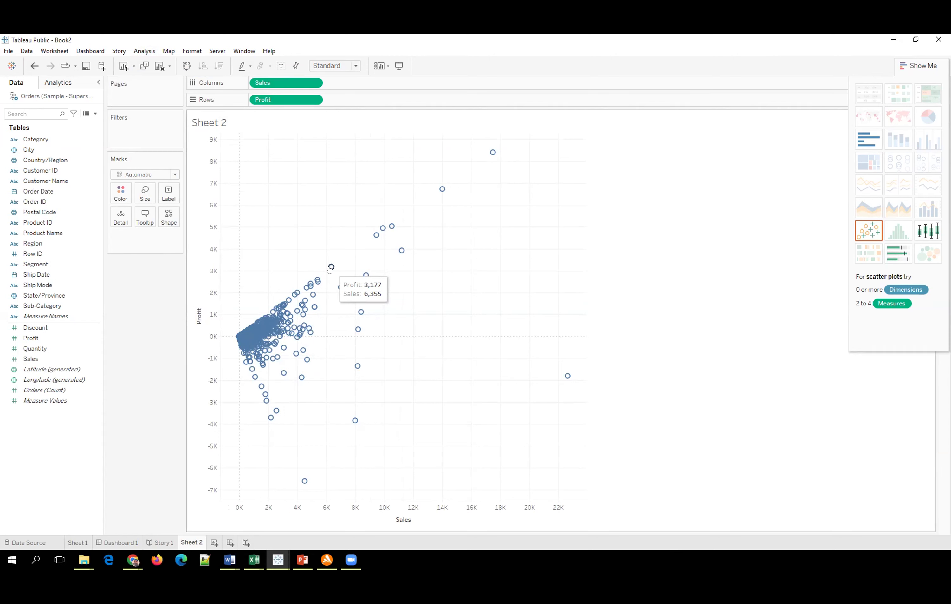
- Color the Sheet 2 scatter plot marks by Profit, using the Red-Green Diverging palette with 6 stepped colors
left_click_drag(34, 340, 116, 190)
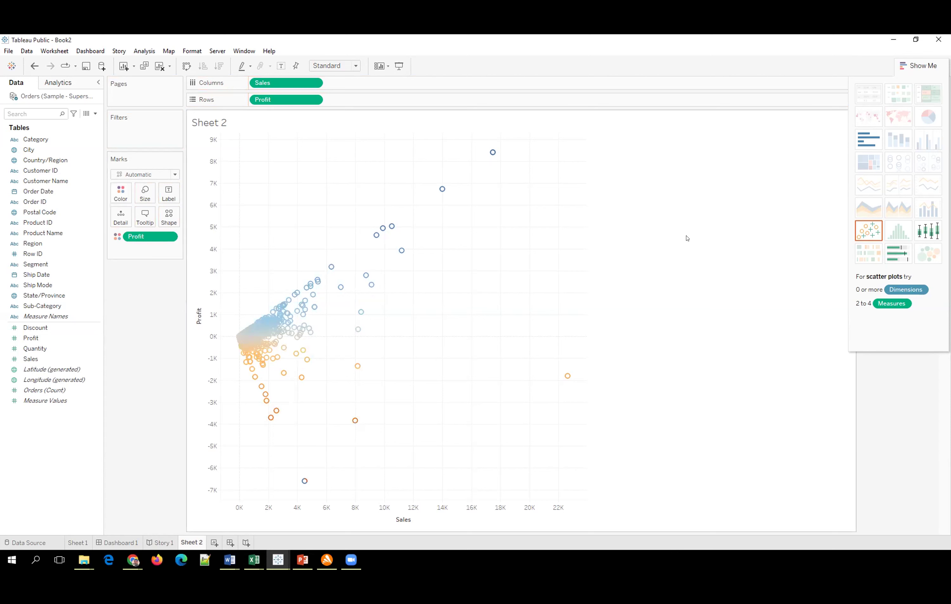
left_click(903, 66)
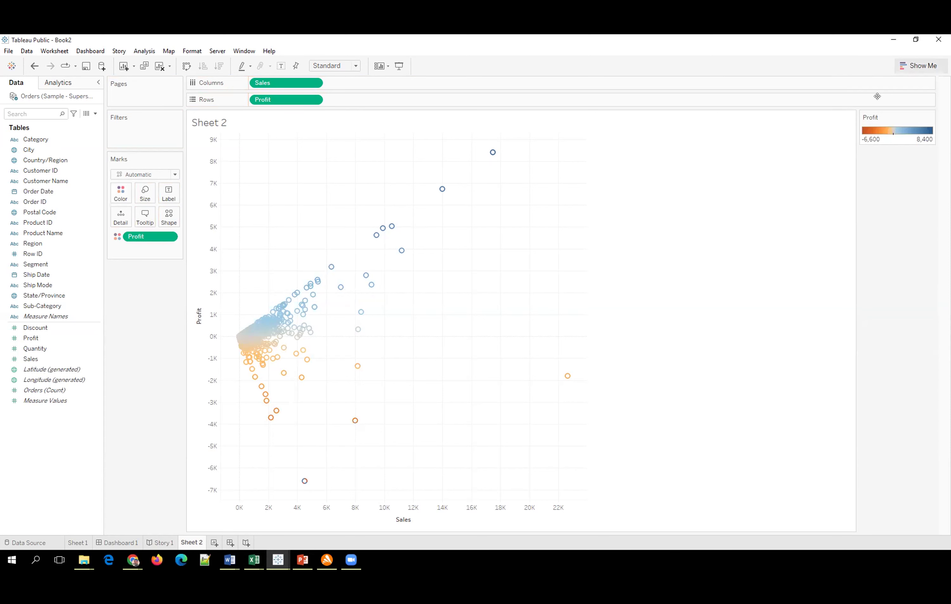
double_click(891, 129)
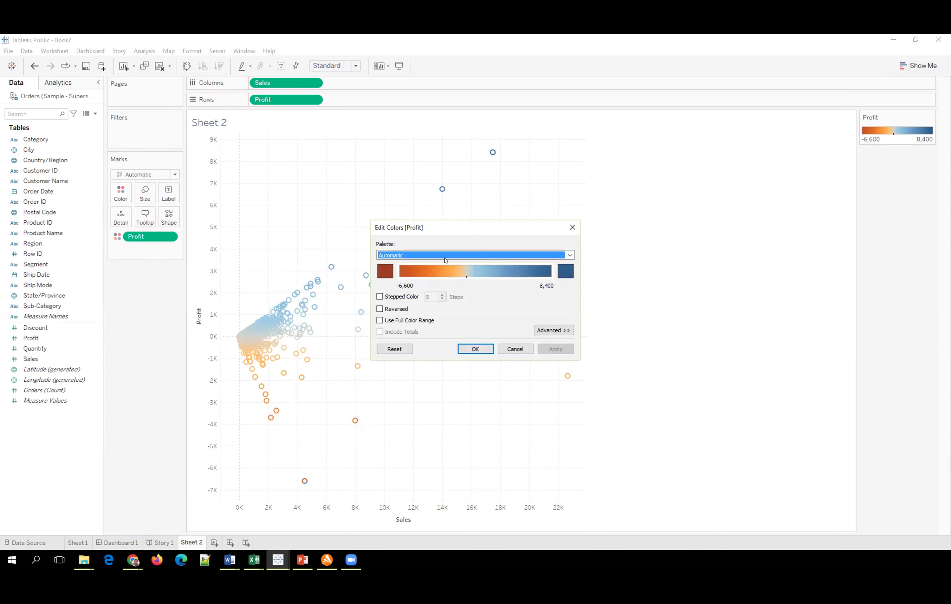
key("alt+Down")
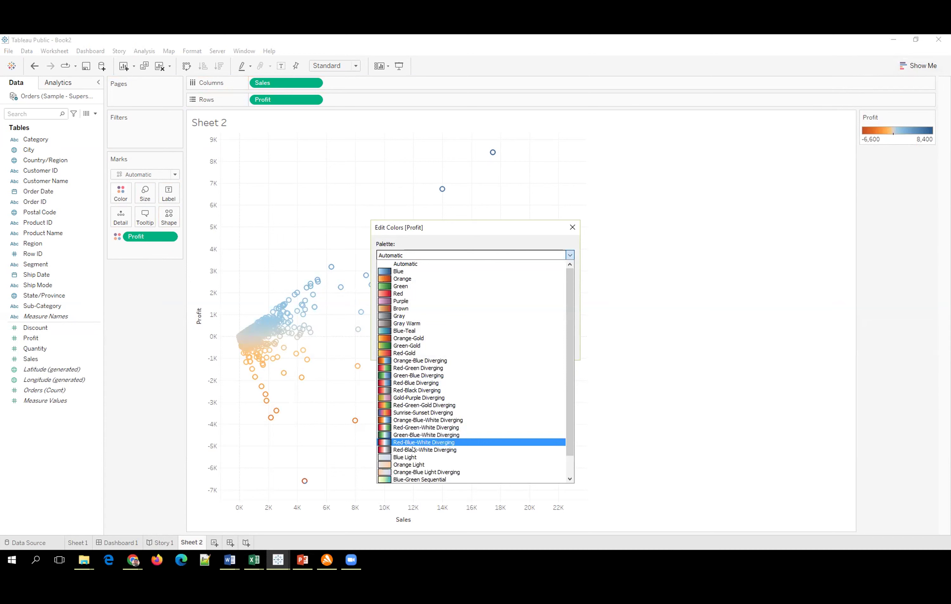
left_click(415, 370)
left_click(380, 297)
left_click(433, 296)
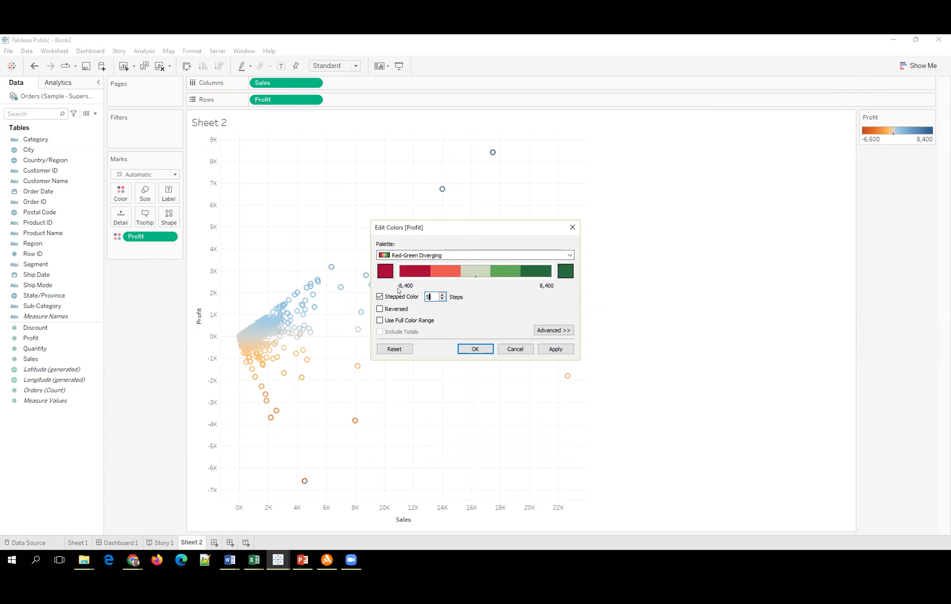
key("BackSpace")
type("6")
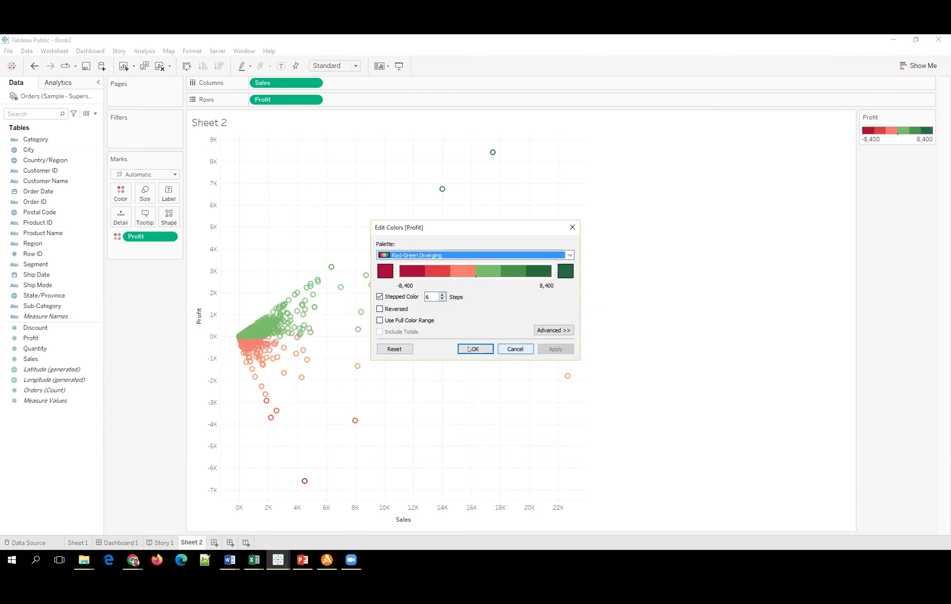
key("Return")
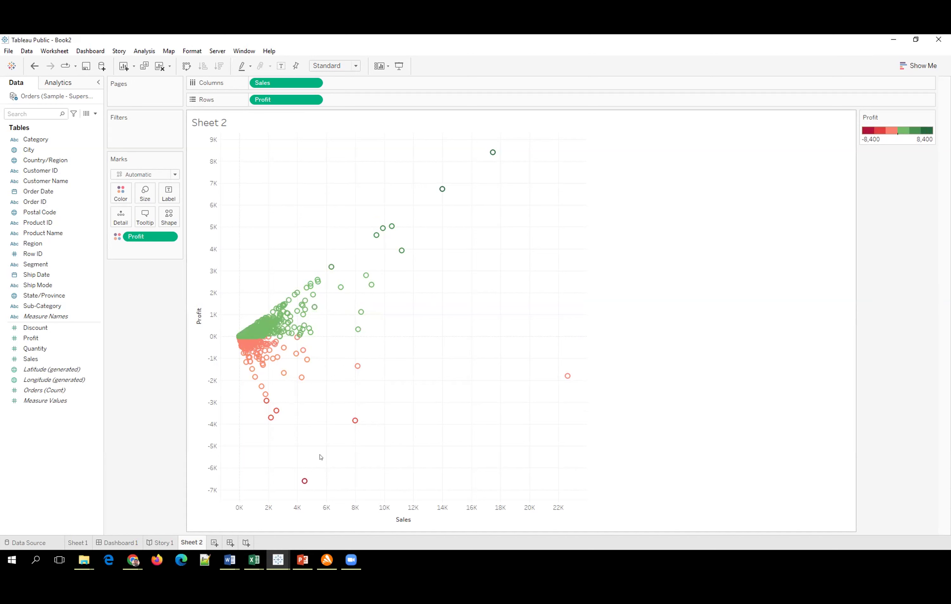
- Examine the positive-profit cluster, the loss-making marks and the outliers across the Sales–Profit scatter plot
mouse_move(304, 482)
mouse_move(295, 324)
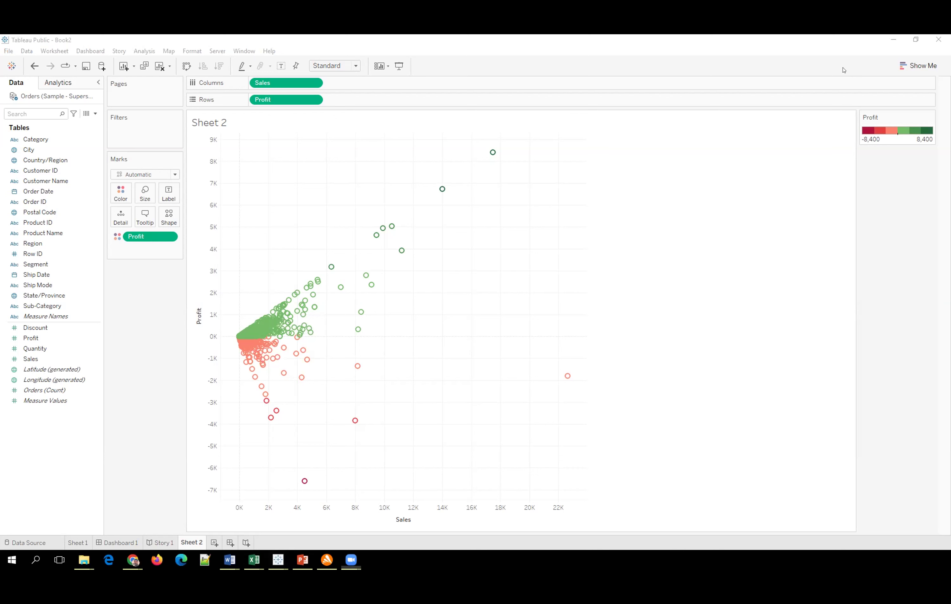
left_click_drag(236, 267, 326, 334)
mouse_move(333, 192)
left_mouse_down()
mouse_move(385, 284)
mouse_move(525, 267)
left_mouse_up()
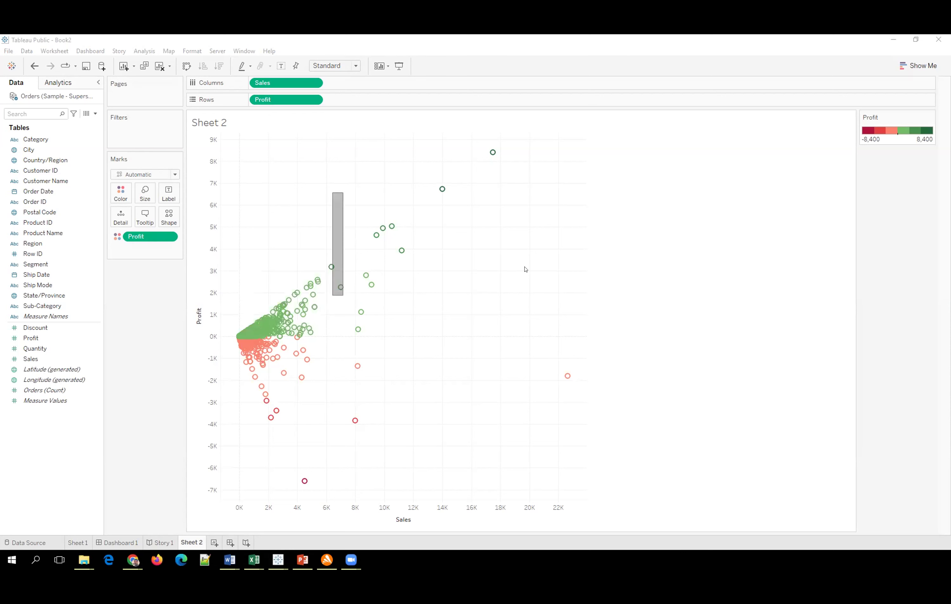
left_click(307, 390)
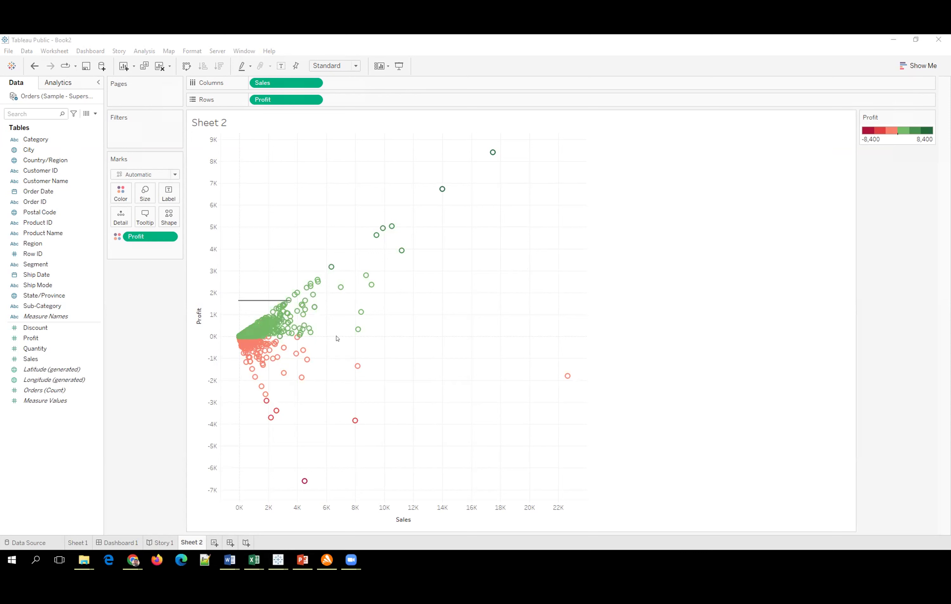
left_click_drag(257, 316, 239, 299)
left_click_drag(280, 325, 354, 279)
left_click_drag(288, 284, 280, 325)
left_click_drag(225, 335, 321, 380)
left_click_drag(257, 355, 232, 336)
left_click_drag(284, 343, 612, 490)
left_click_drag(520, 354, 605, 407)
left_click_drag(603, 404, 582, 396)
left_click_drag(254, 409, 471, 492)
left_click_drag(229, 315, 321, 382)
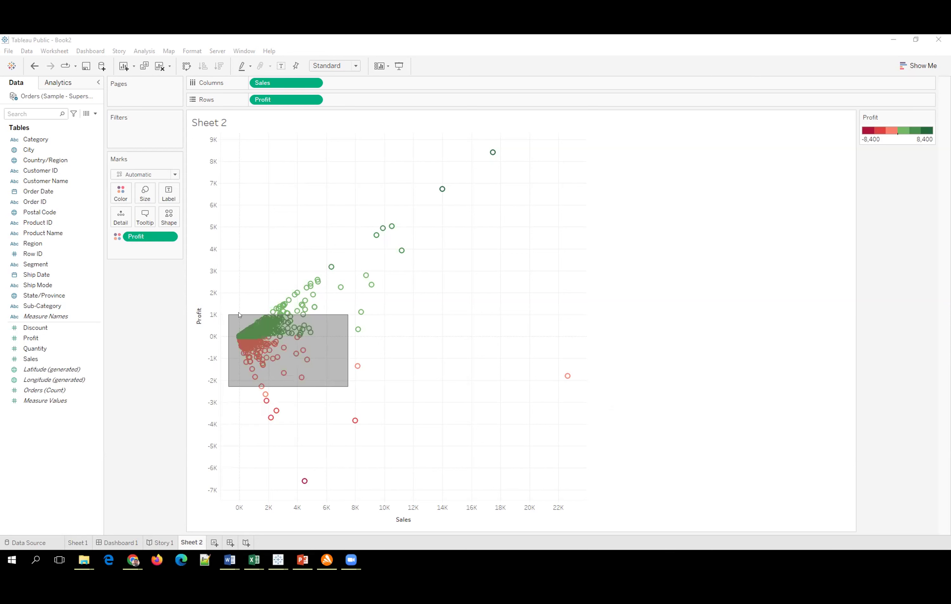
left_click_drag(312, 329, 312, 330)
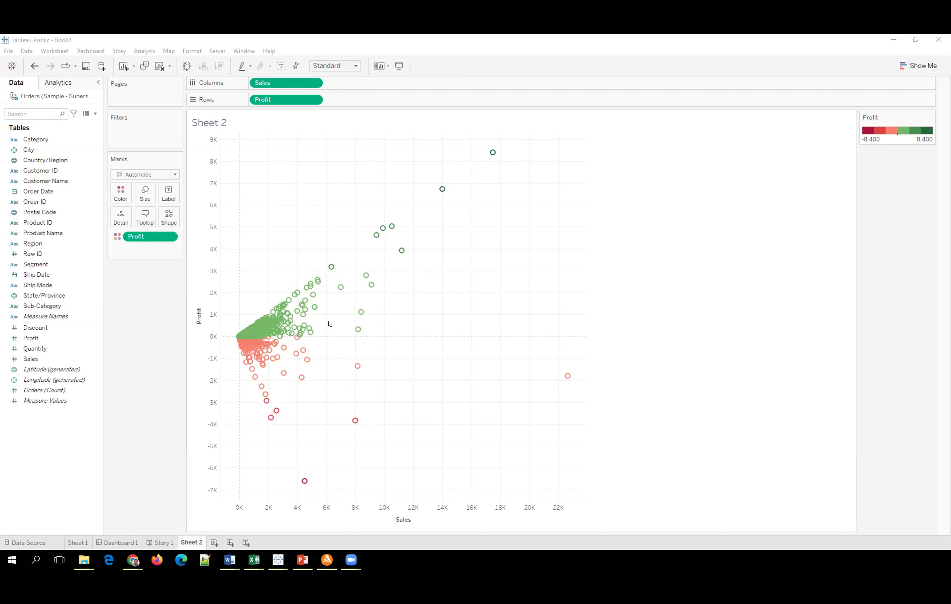
left_click_drag(313, 260, 329, 299)
left_click_drag(423, 290, 374, 253)
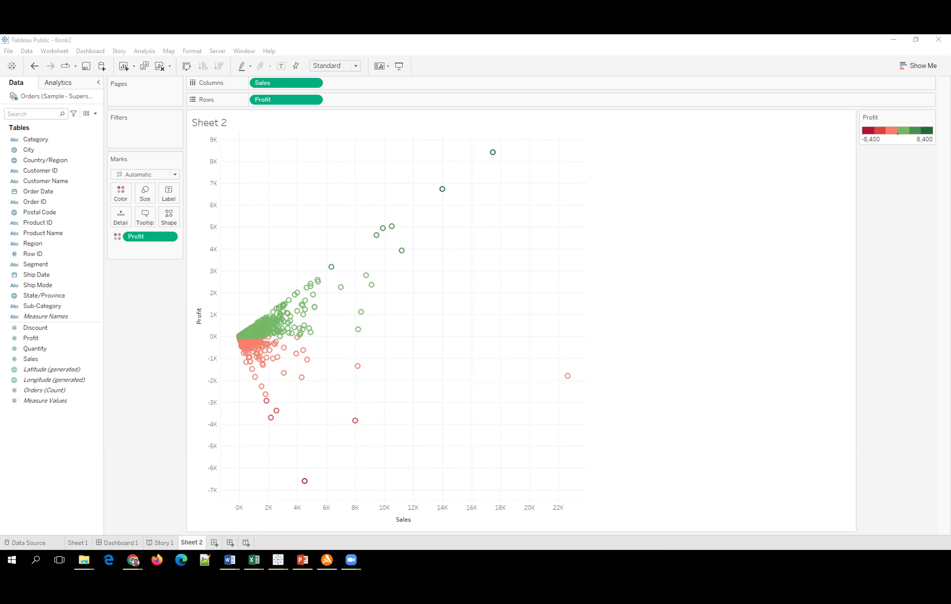
- Add a new worksheet and create a map there from the State/Province geographic field
left_click(214, 542)
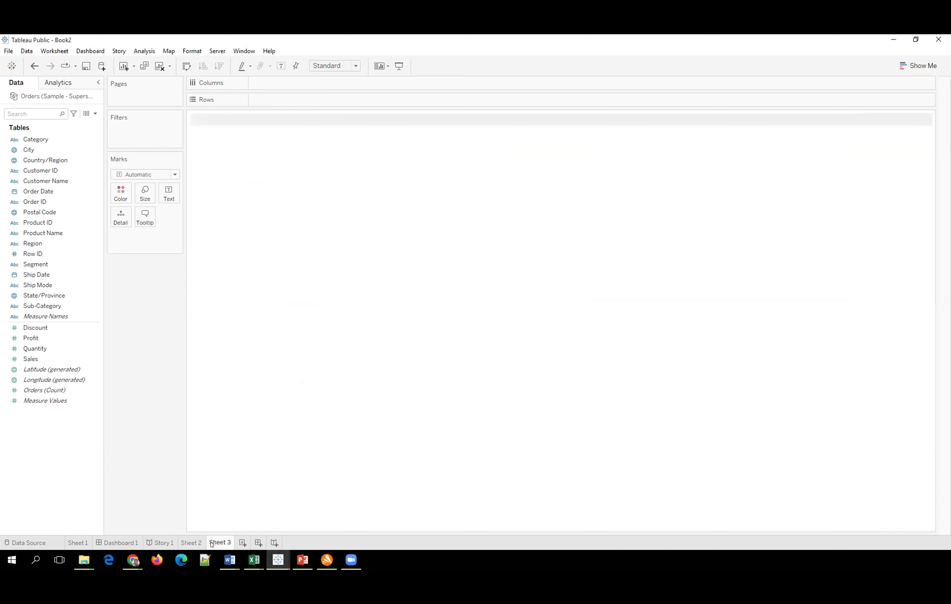
left_click(11, 151)
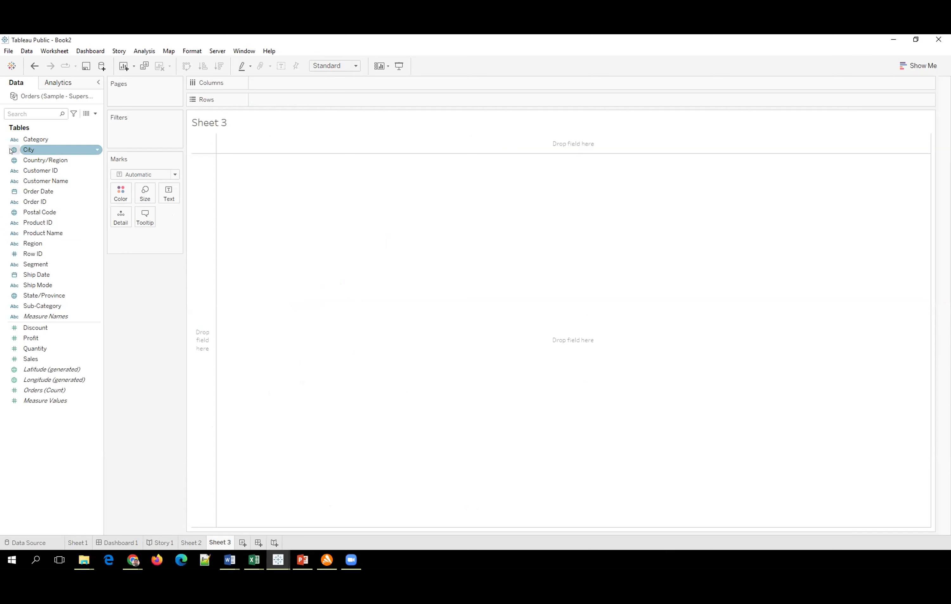
left_click(22, 160)
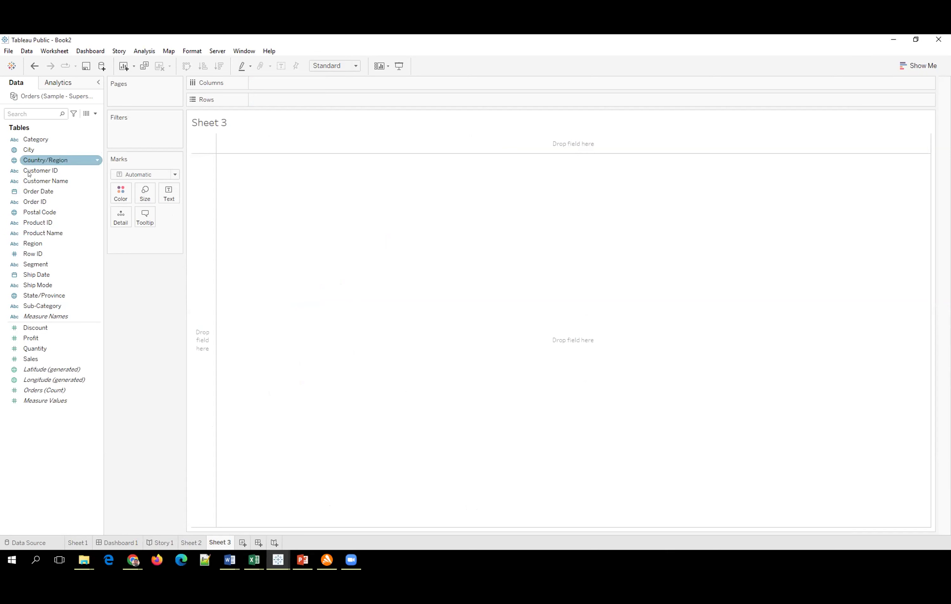
left_click(42, 245)
left_click(38, 254)
left_click(35, 271)
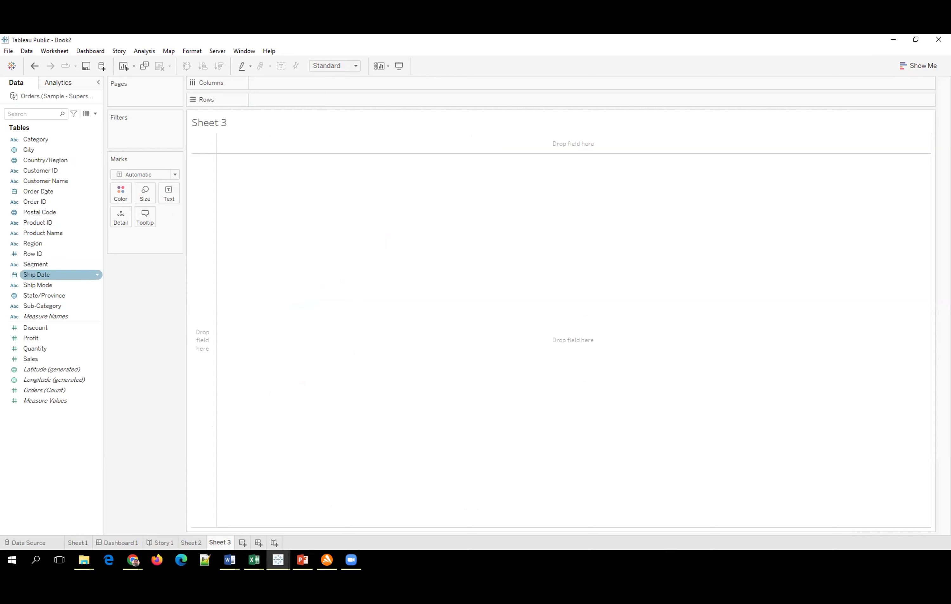
left_click(36, 213)
left_click(40, 180)
left_click(34, 264)
left_click(32, 276)
left_click(32, 286)
left_click(32, 295)
left_click(40, 274)
left_click(36, 264)
left_click(37, 222)
left_click(37, 285)
left_click(36, 294)
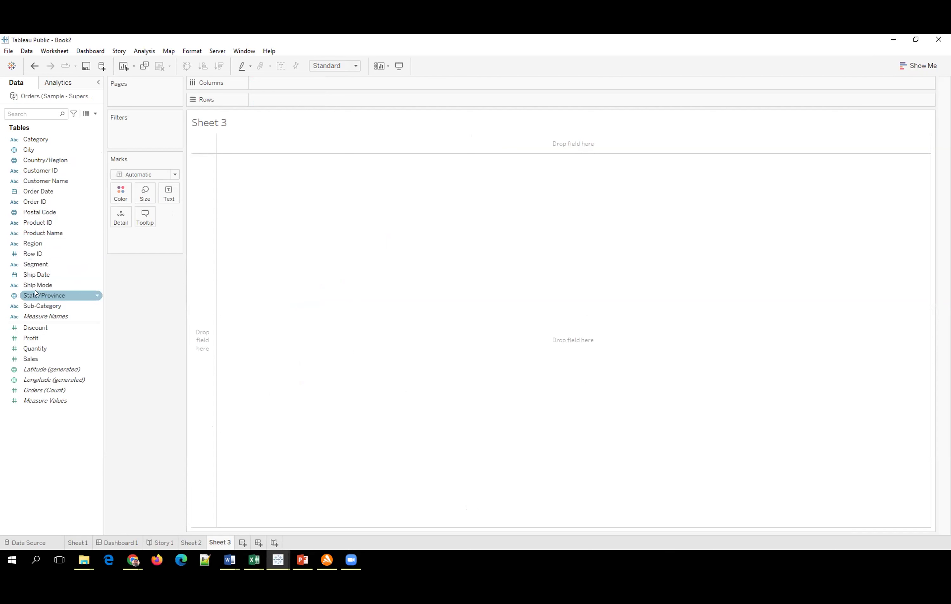
left_click(35, 294)
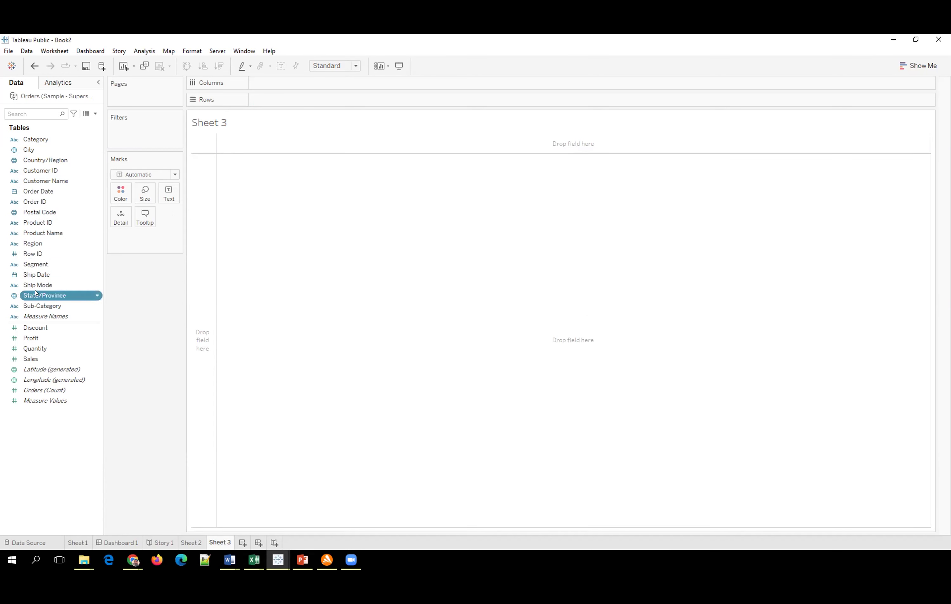
double_click(34, 295)
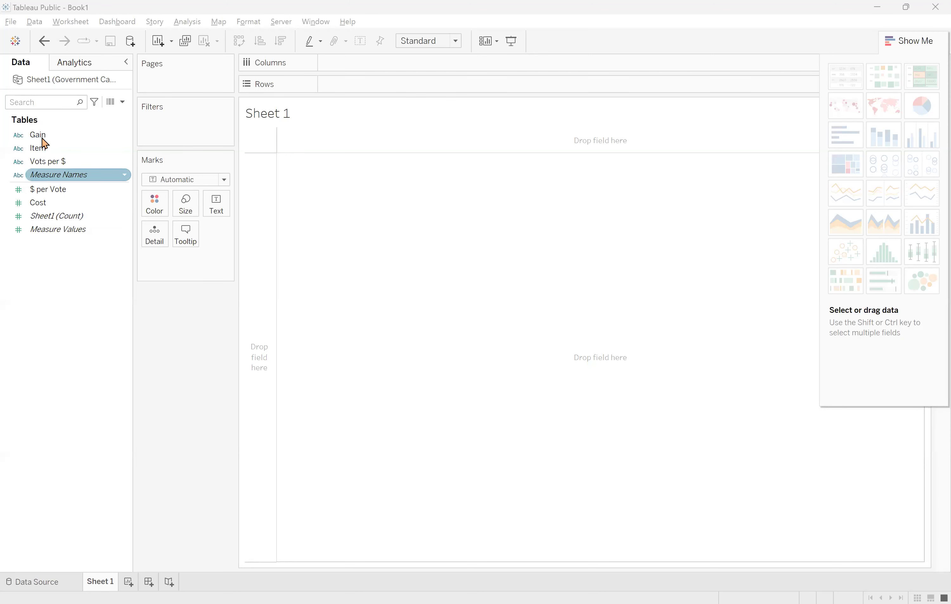
left_click(35, 136)
left_click(23, 177)
left_click(112, 135)
left_click(121, 125)
right_click(122, 135)
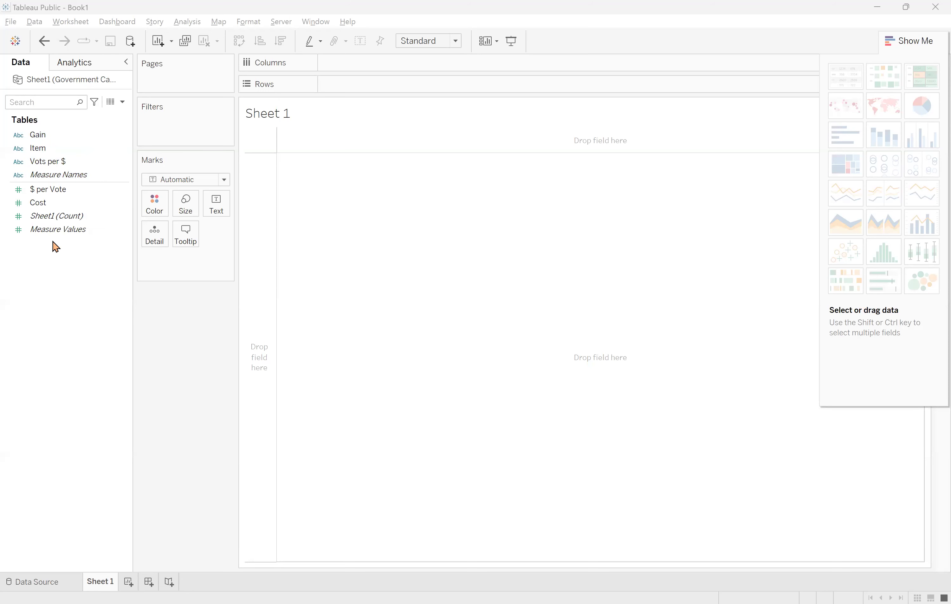
left_click(3, 335)
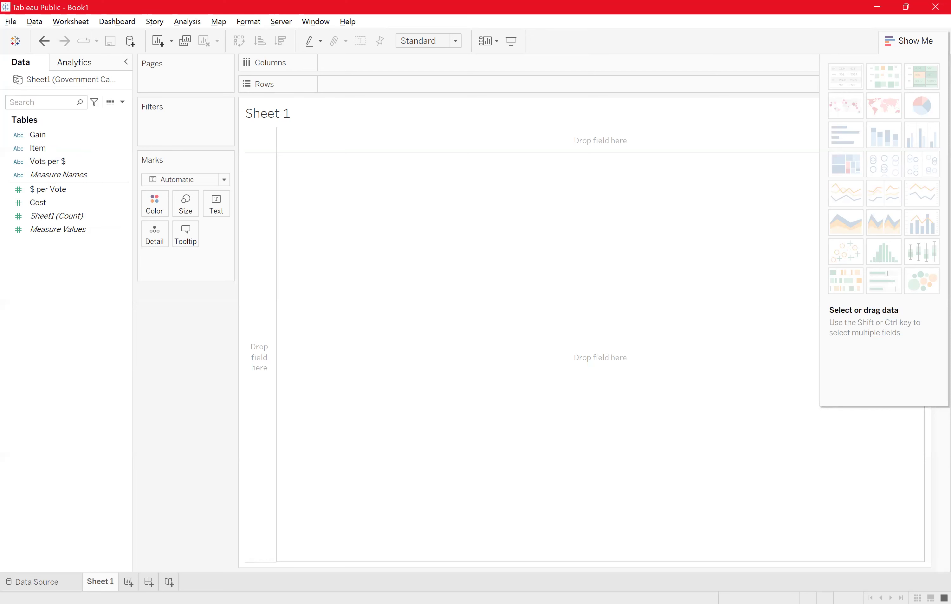
left_click(34, 25)
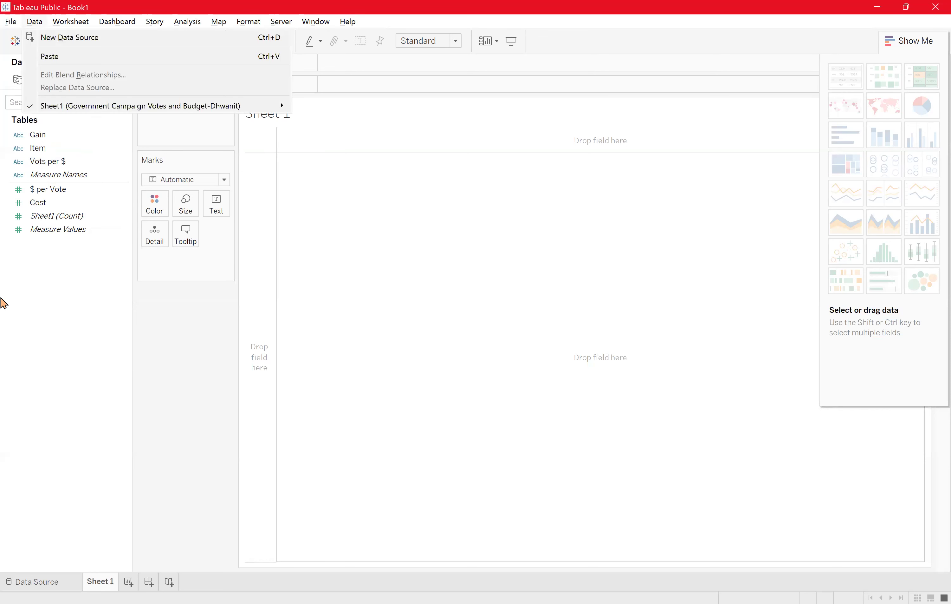
left_click(108, 530)
- Show the data source of the Government Campaign Votes and Budget workbook and enlarge its data preview to review all rows
left_click(37, 582)
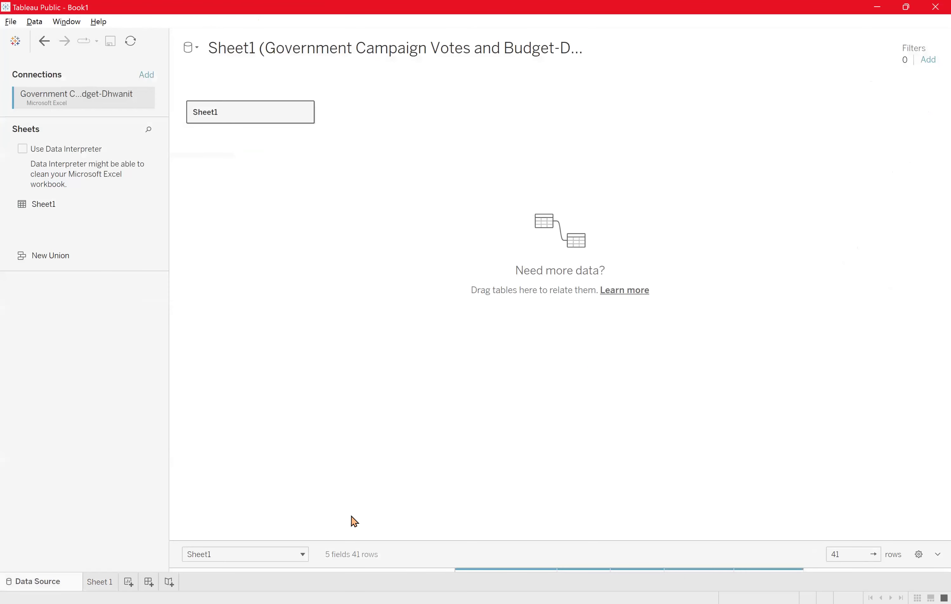
left_click_drag(387, 540, 416, 255)
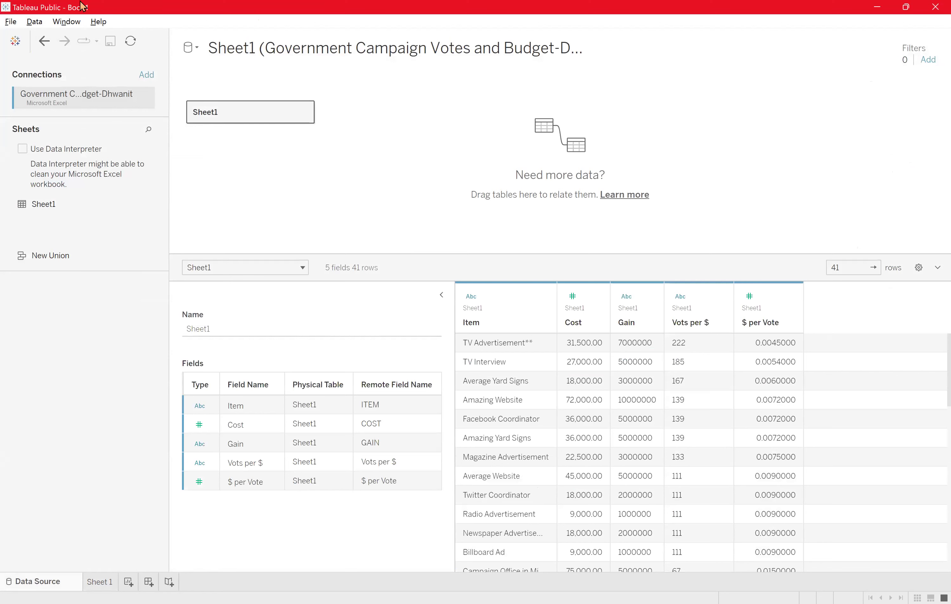
scroll(569, 414, "down", 5)
scroll(570, 414, "down", 5)
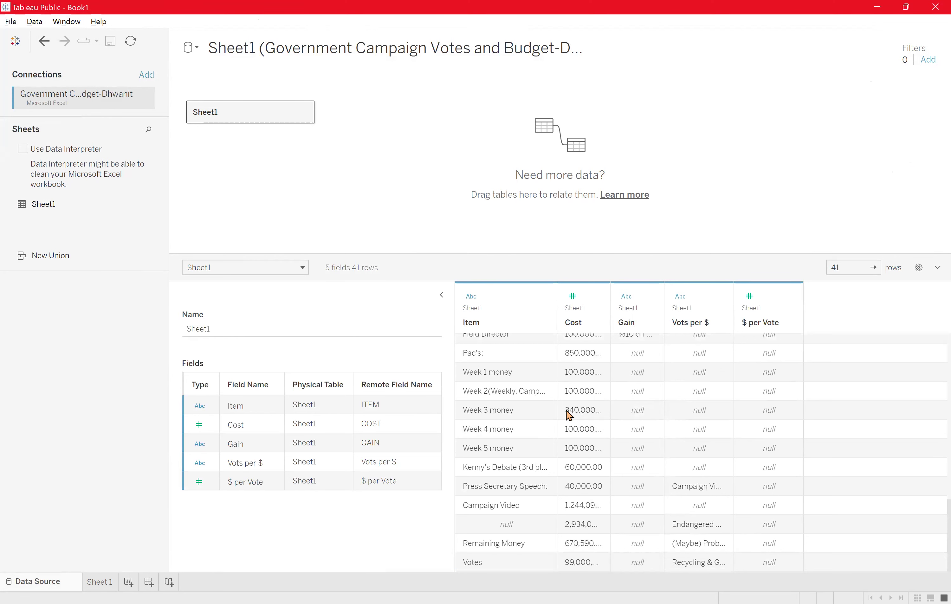
scroll(569, 414, "up", 10)
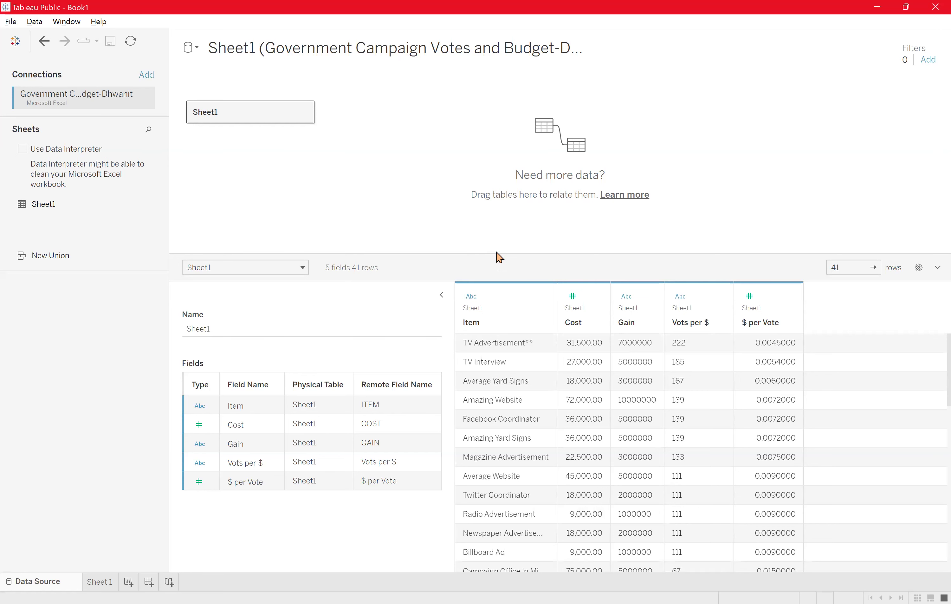
- Enlarge the data preview further to recheck the Item, Cost, Gain and vote columns, then shrink it and review the rows again
left_click_drag(494, 254, 498, 142)
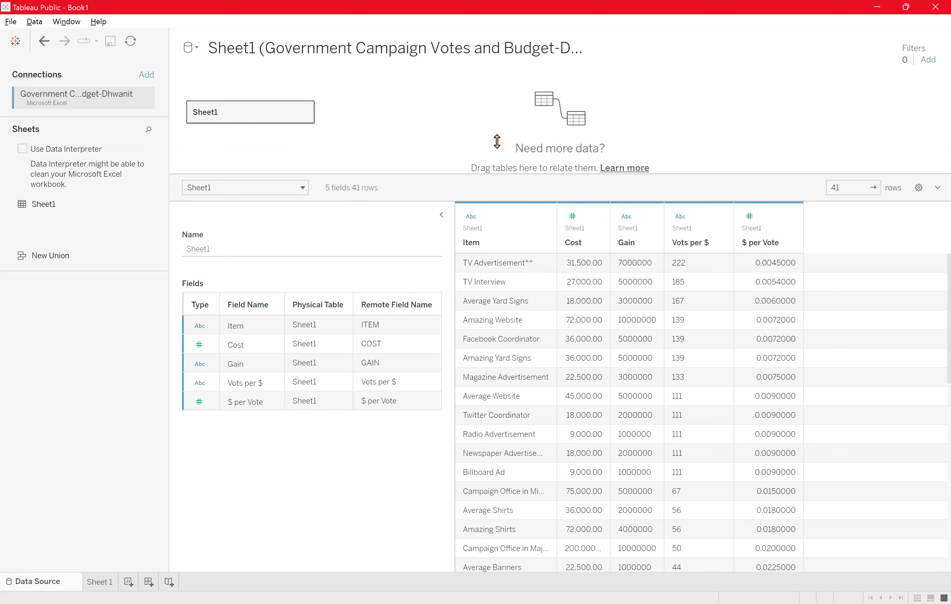
scroll(511, 375, "down", 5)
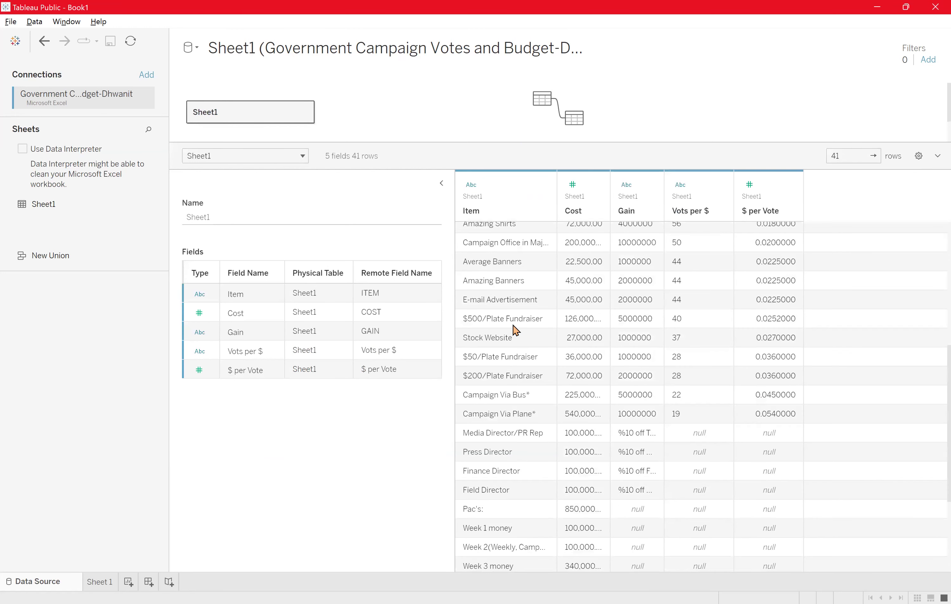
scroll(515, 330, "down", 1)
scroll(515, 330, "down", 4)
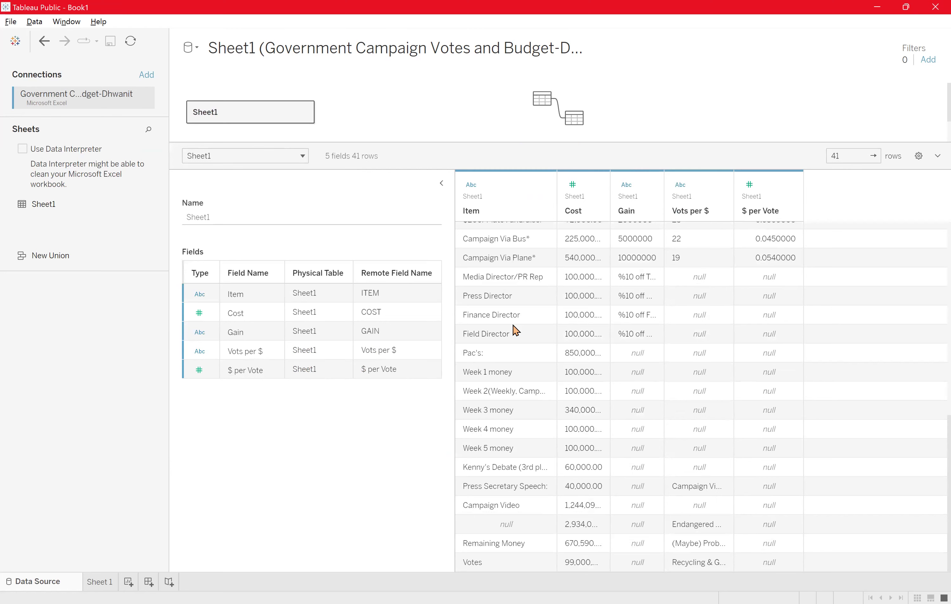
scroll(516, 330, "up", 12)
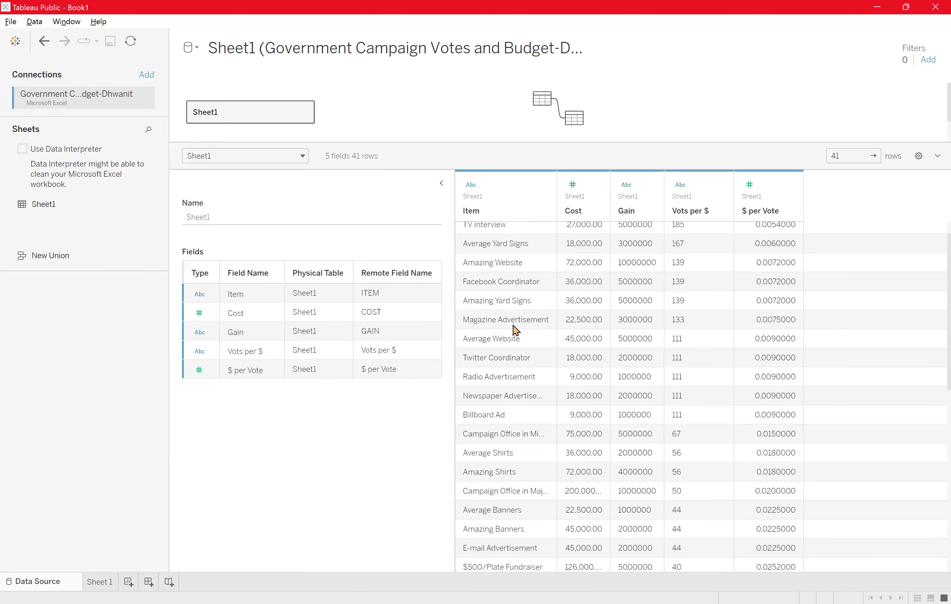
scroll(516, 330, "up", 1)
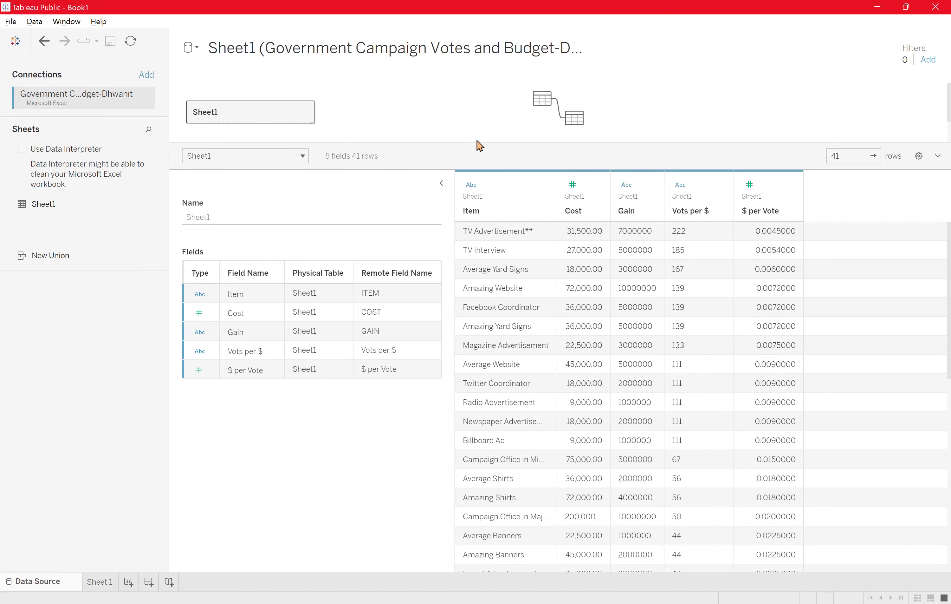
left_click_drag(476, 141, 447, 327)
scroll(328, 500, "down", 1)
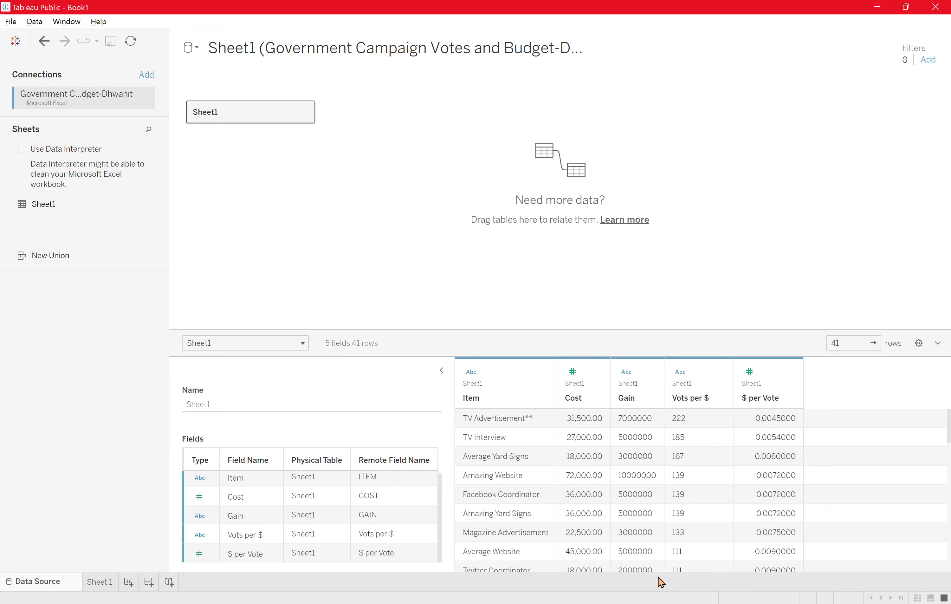
scroll(667, 491, "down", 5)
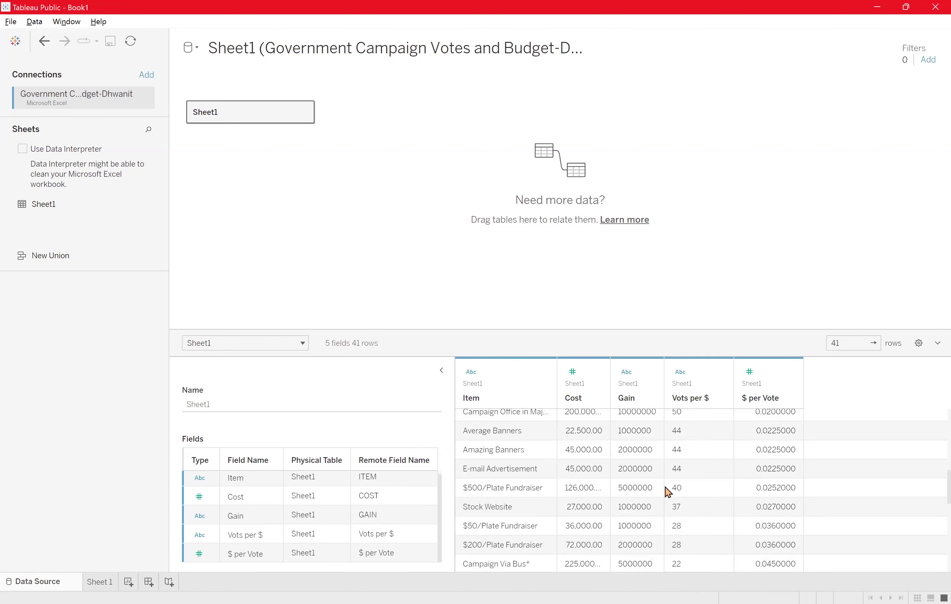
scroll(668, 491, "up", 5)
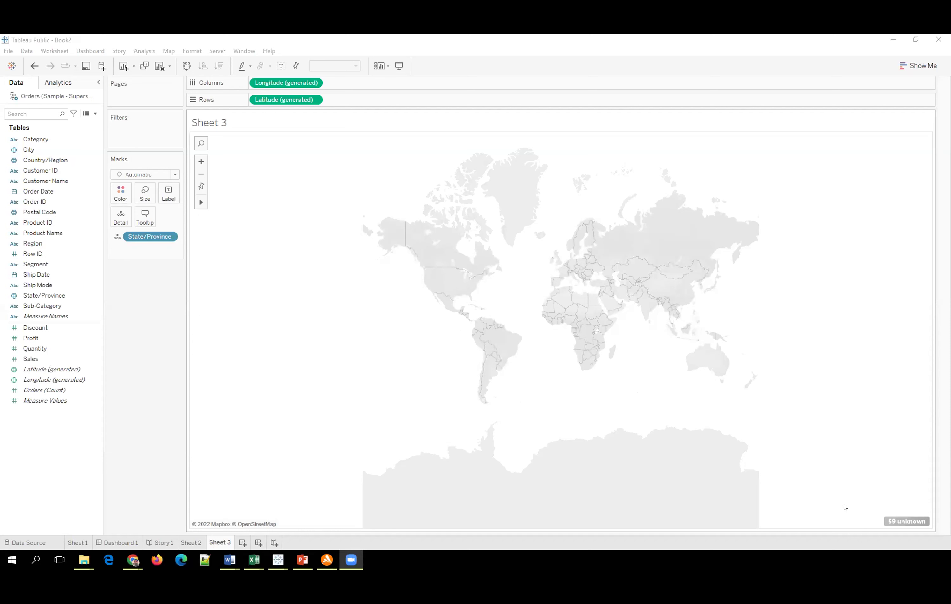
- Edit the unknown State/Province locations and try taking the country from the Country/Region field, searching its field list for "un"
left_click(899, 521)
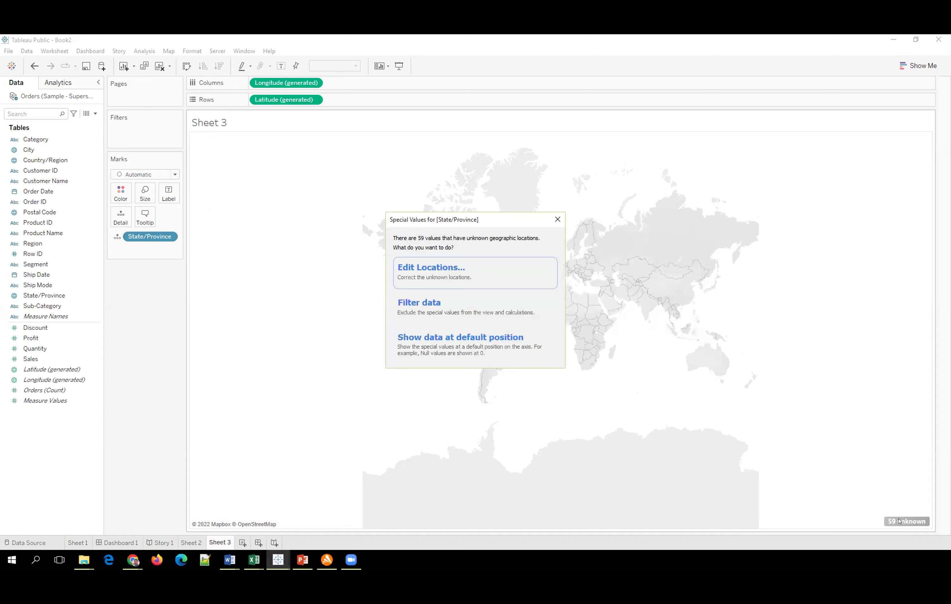
left_click(454, 272)
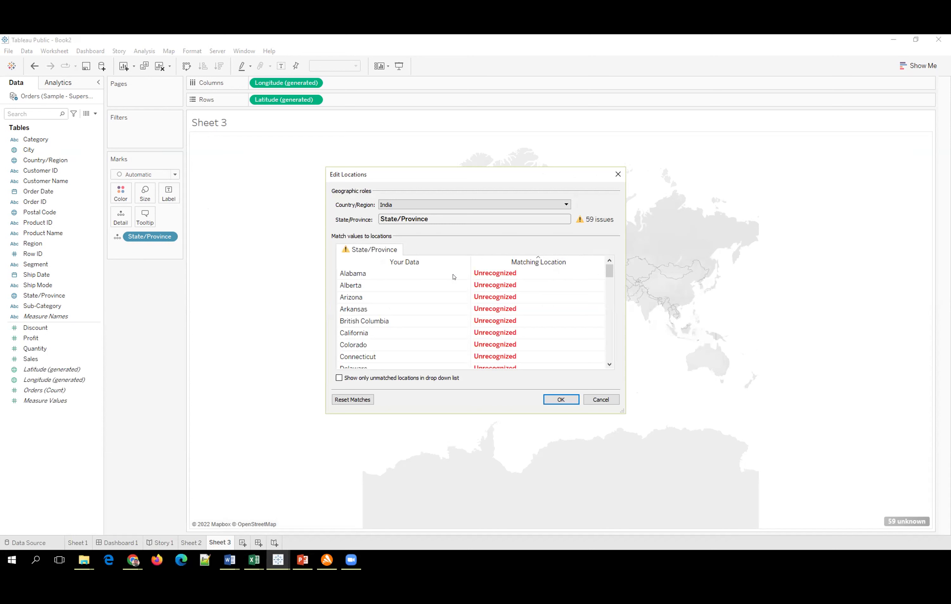
left_click(456, 206)
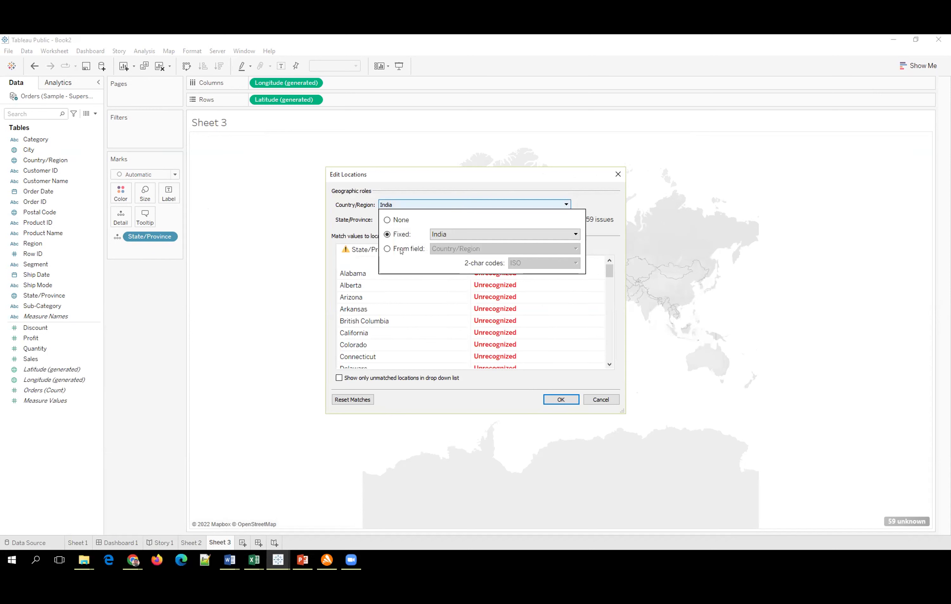
left_click(402, 249)
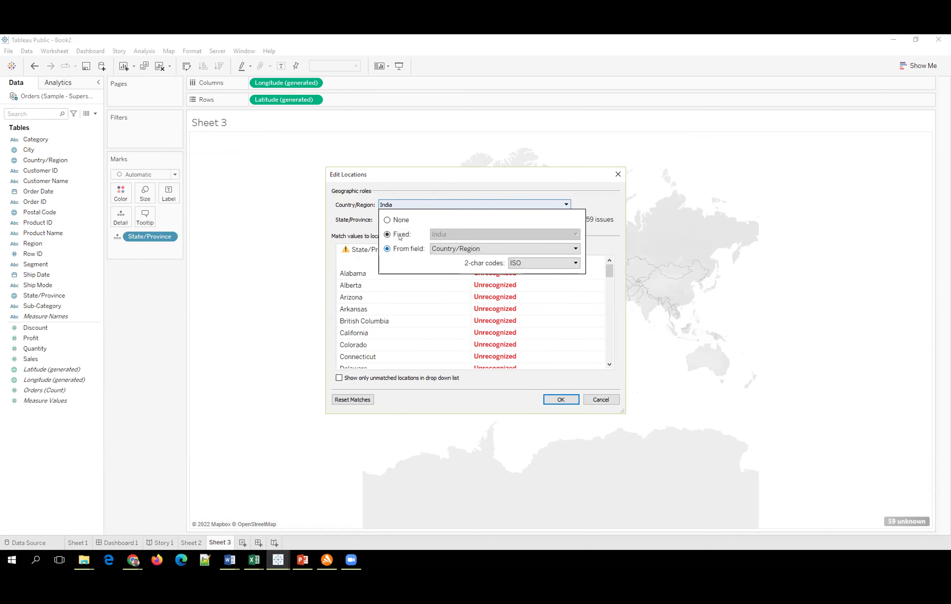
left_click(456, 248)
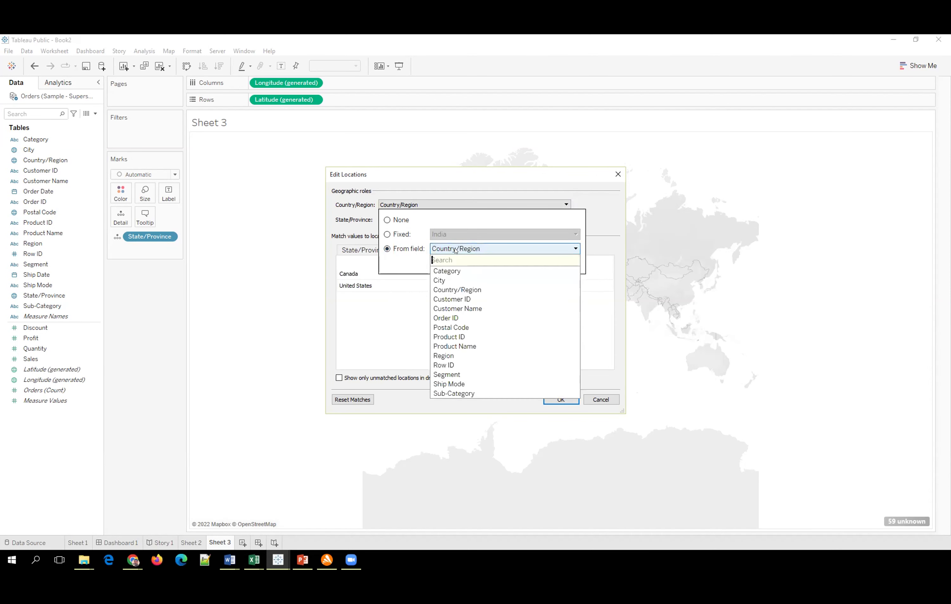
type("un")
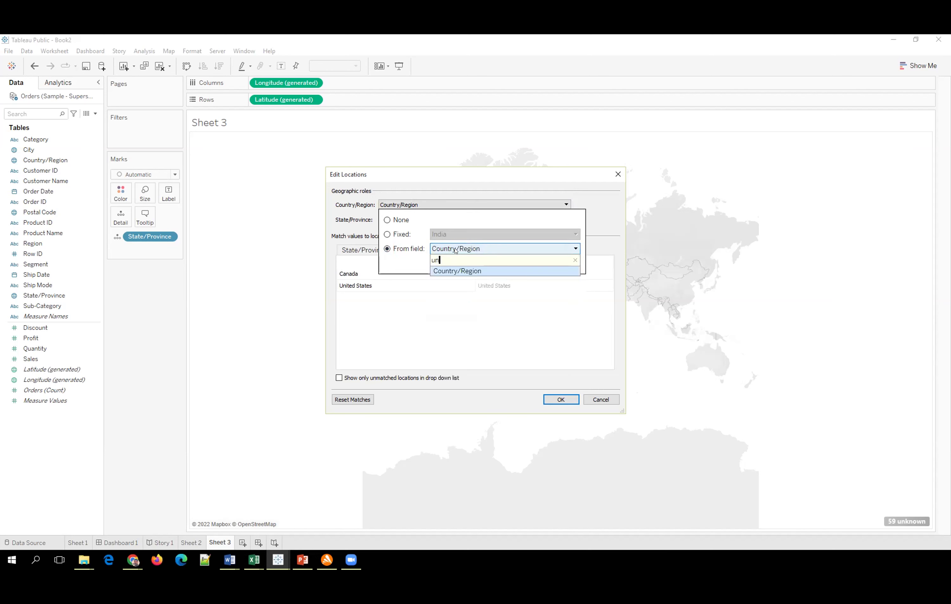
type("``")
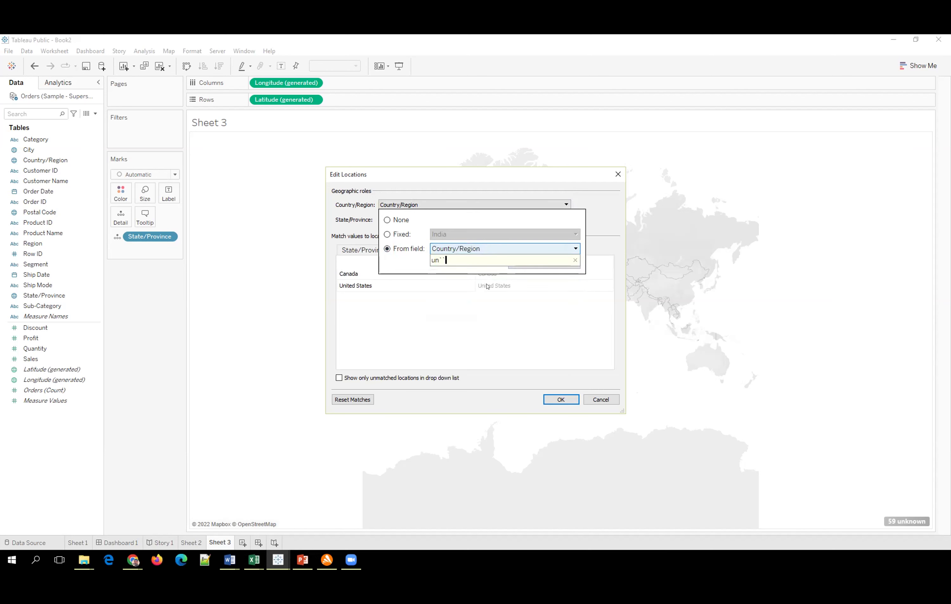
key("BackSpace")
key("BackSpace")
key("BackSpace")
key("BackSpace")
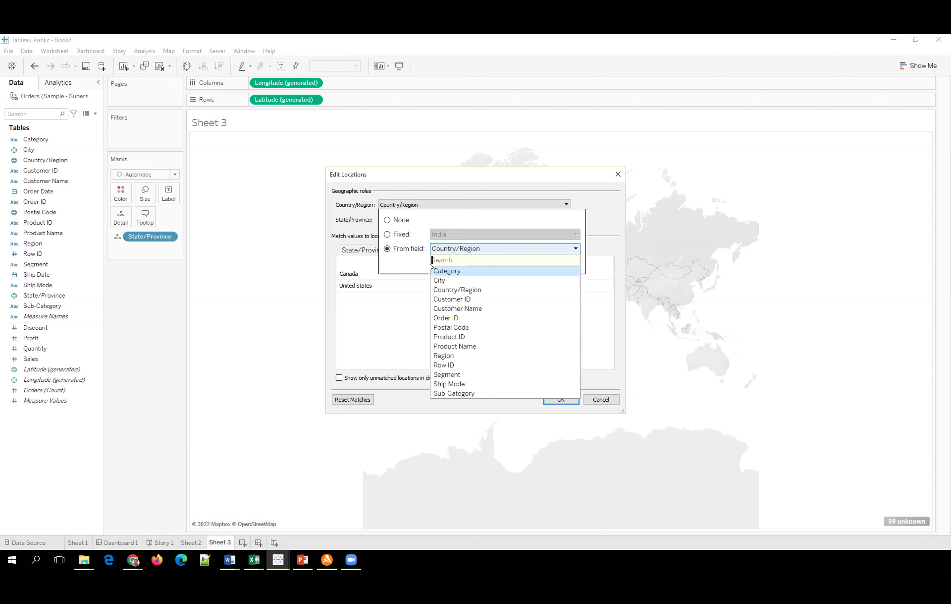
- Set the fixed country to United States and review the State/Province values against their matching locations
left_click(386, 233)
left_click(387, 233)
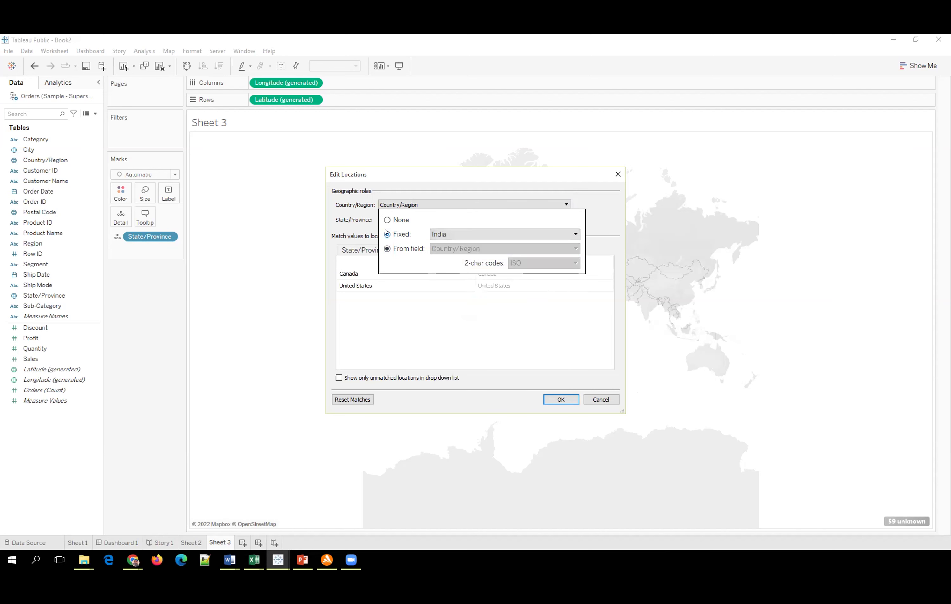
left_click(432, 235)
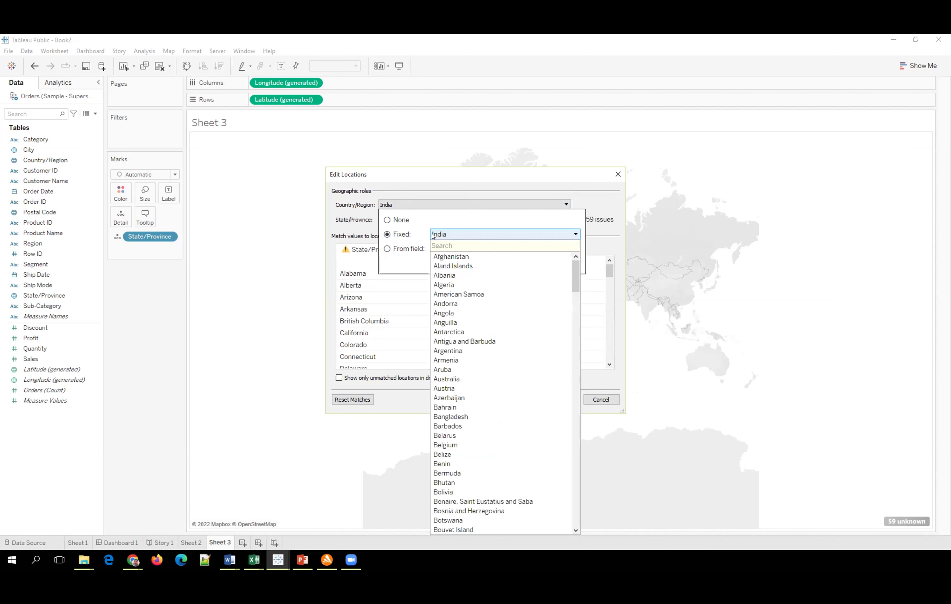
type("uni")
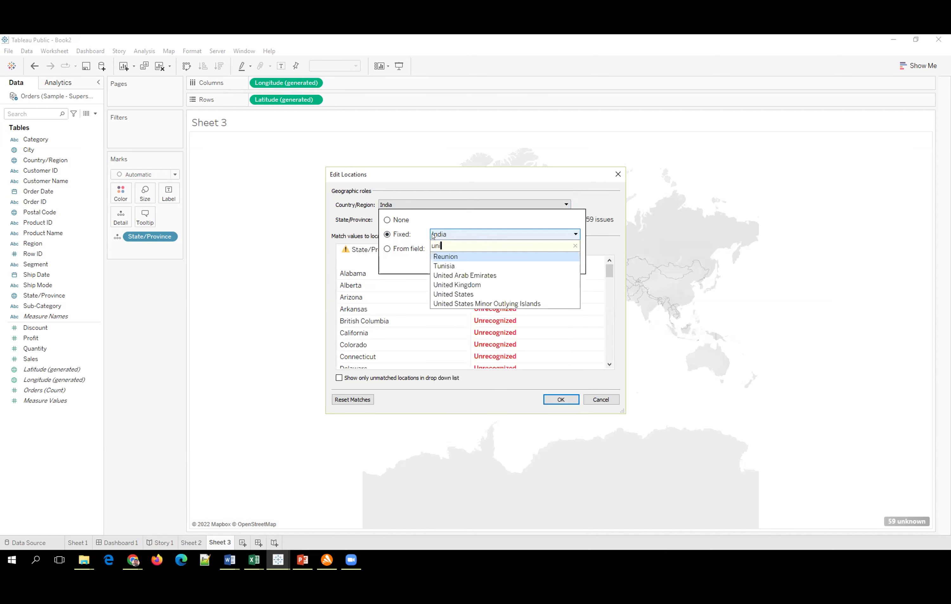
left_click(449, 294)
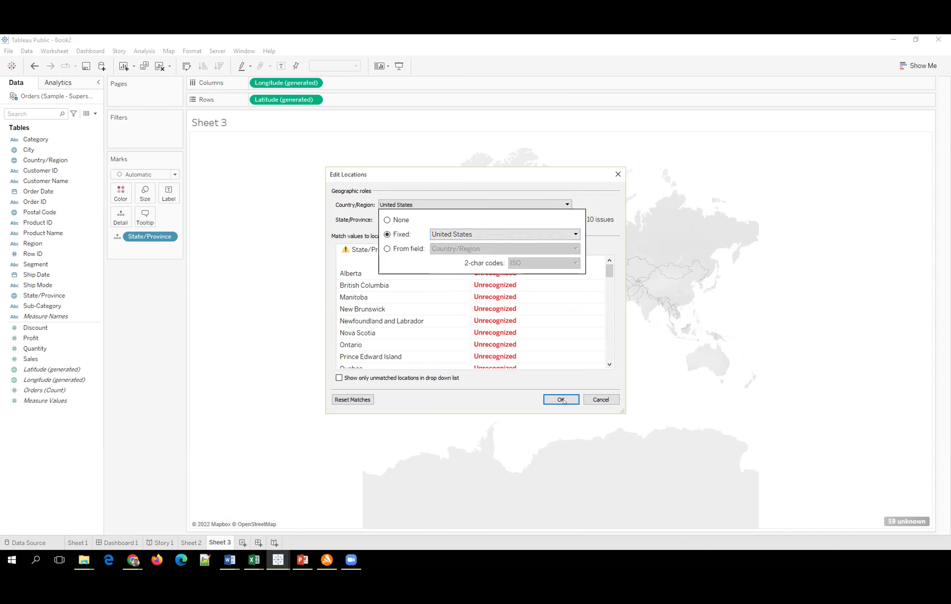
left_click(405, 394)
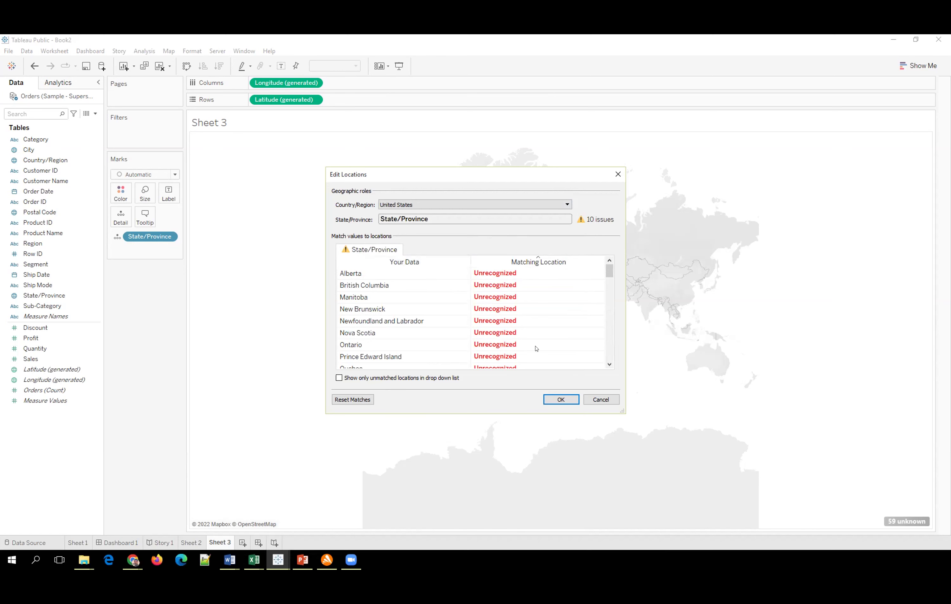
scroll(518, 310, "down", 15)
scroll(514, 311, "up", 3)
scroll(513, 311, "up", 15)
scroll(377, 343, "down", 3)
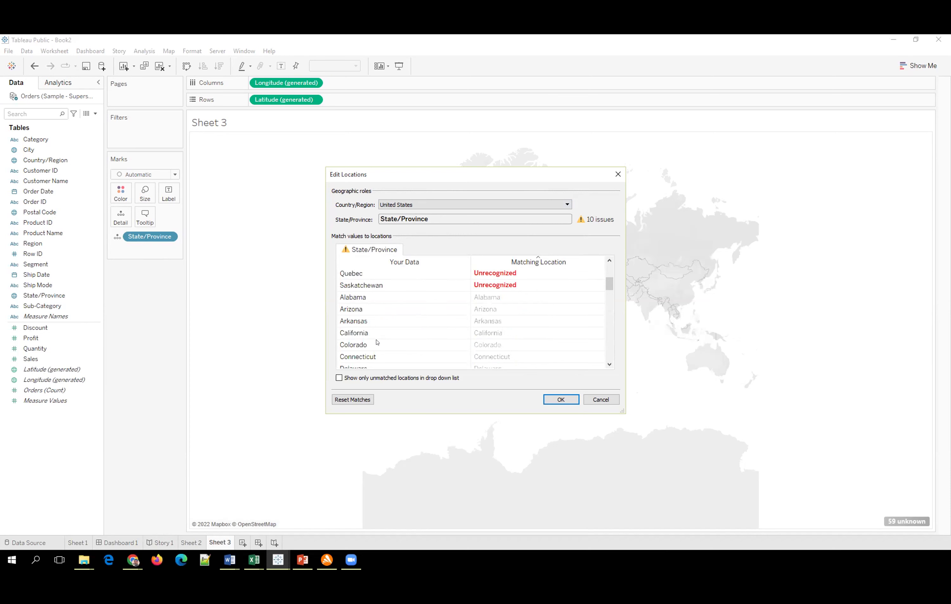
- Set the fixed country for the State/Province locations to Canada, check the matches and apply the change
left_click(425, 205)
left_click(462, 235)
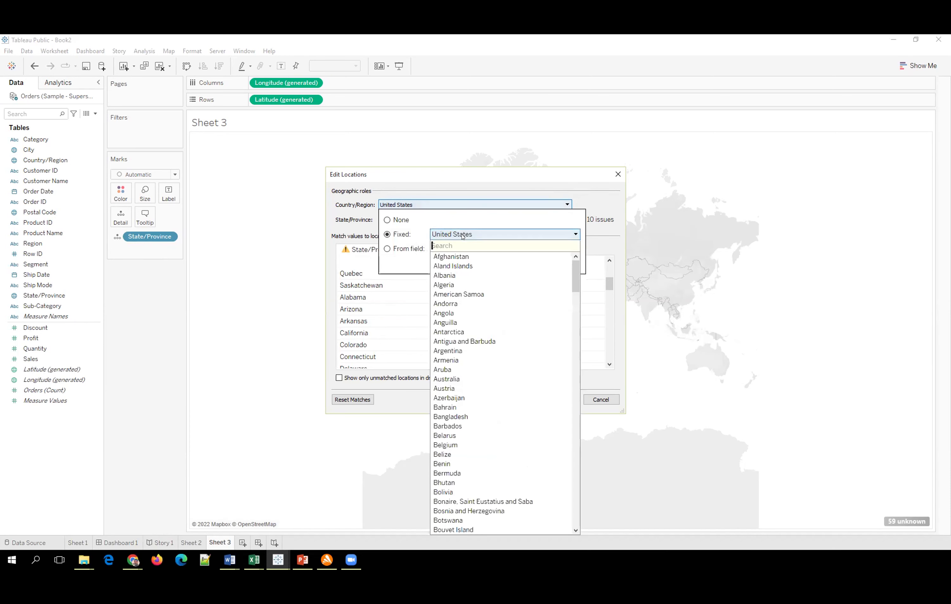
type("ca")
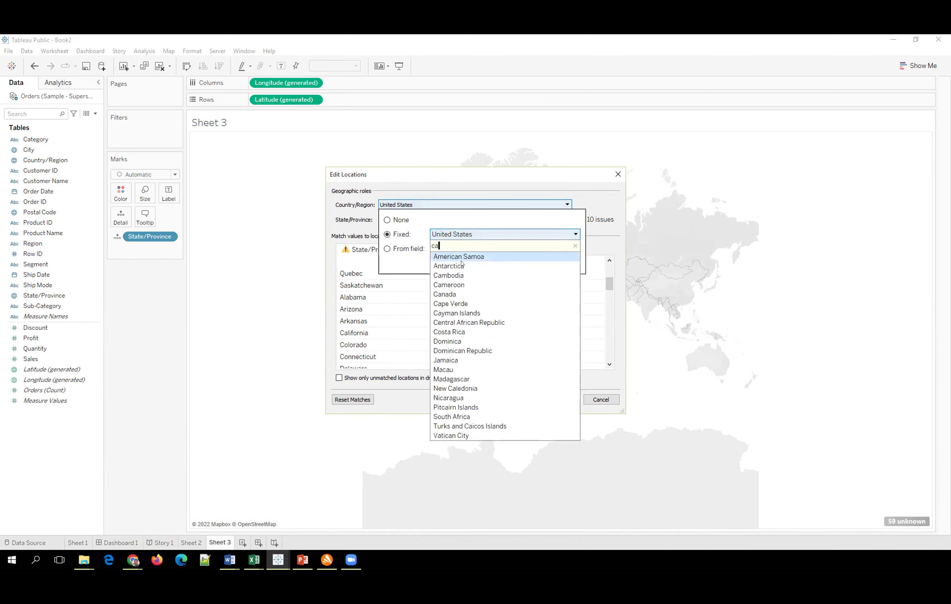
left_click(456, 293)
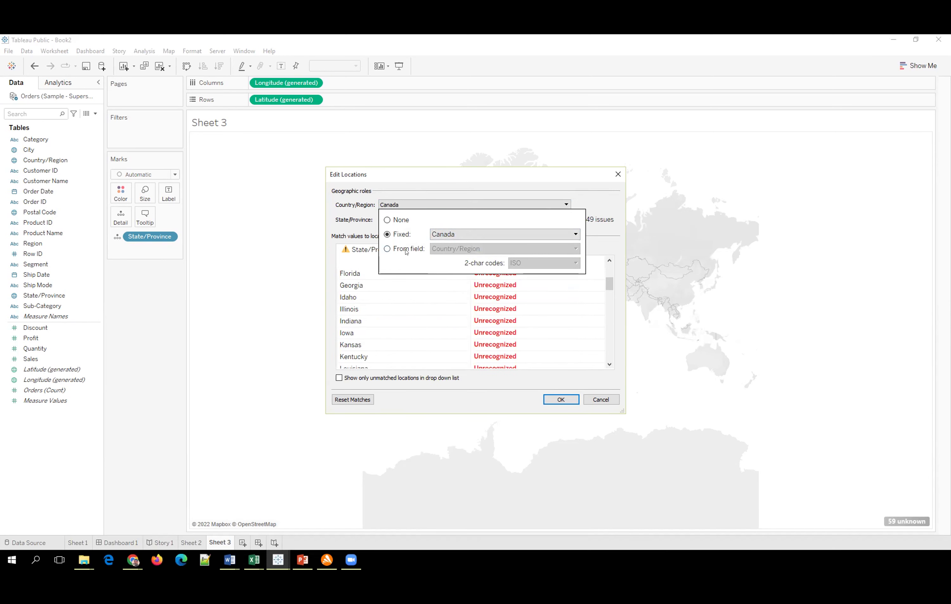
left_click(448, 302)
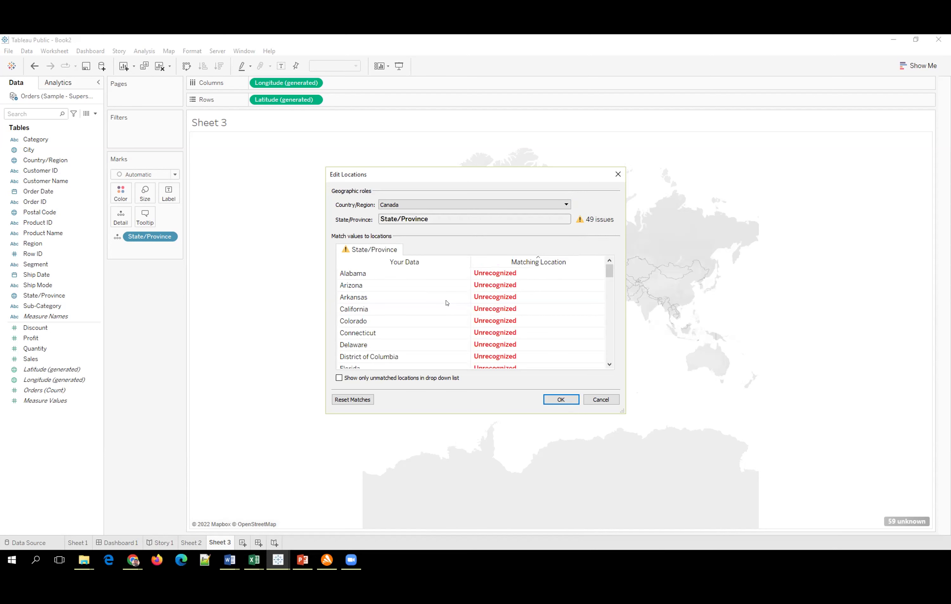
scroll(447, 303, "down", 15)
left_click(559, 399)
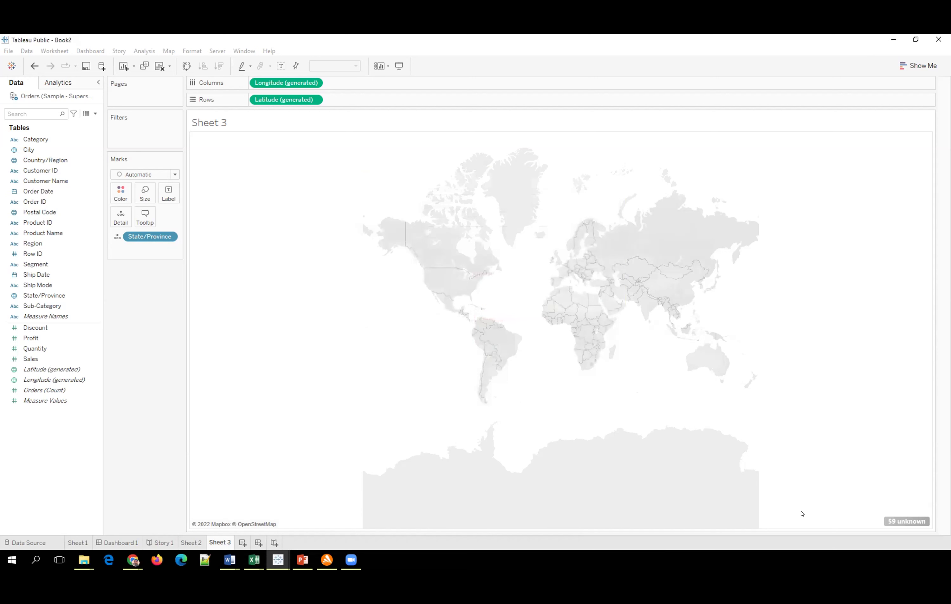
- Edit the unknown State/Province locations again and apply United States as the fixed country
left_click(907, 521)
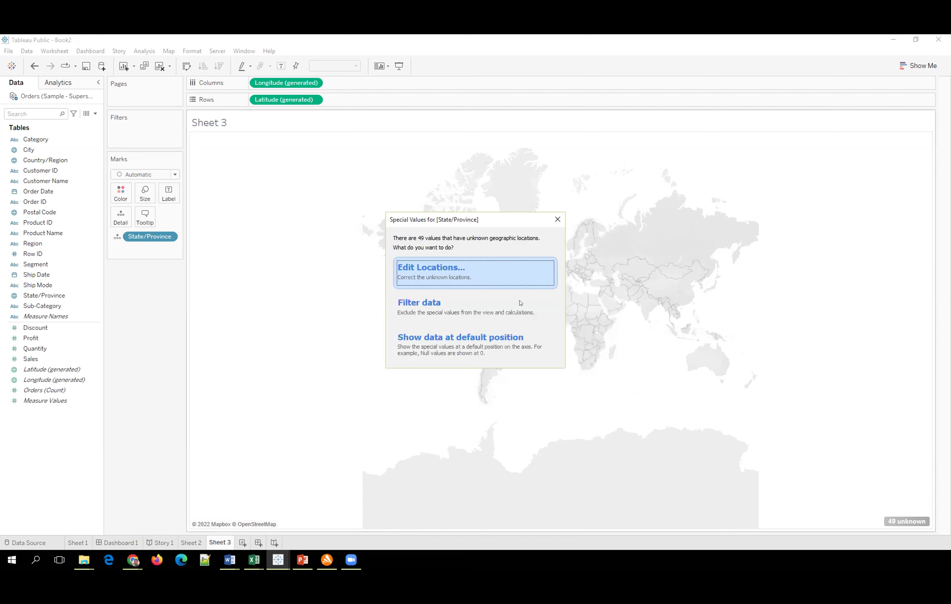
left_click(520, 303)
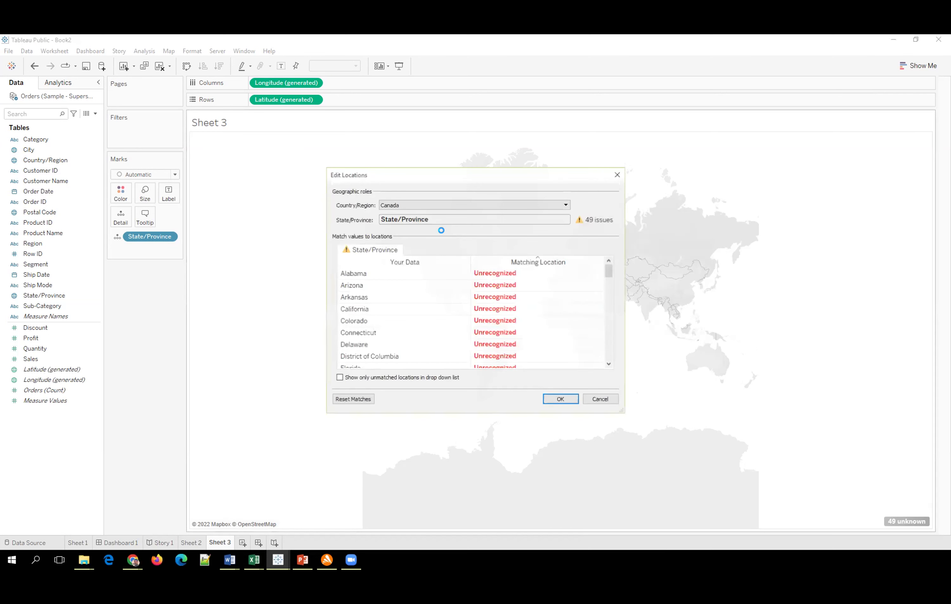
left_click(441, 230)
type("uni")
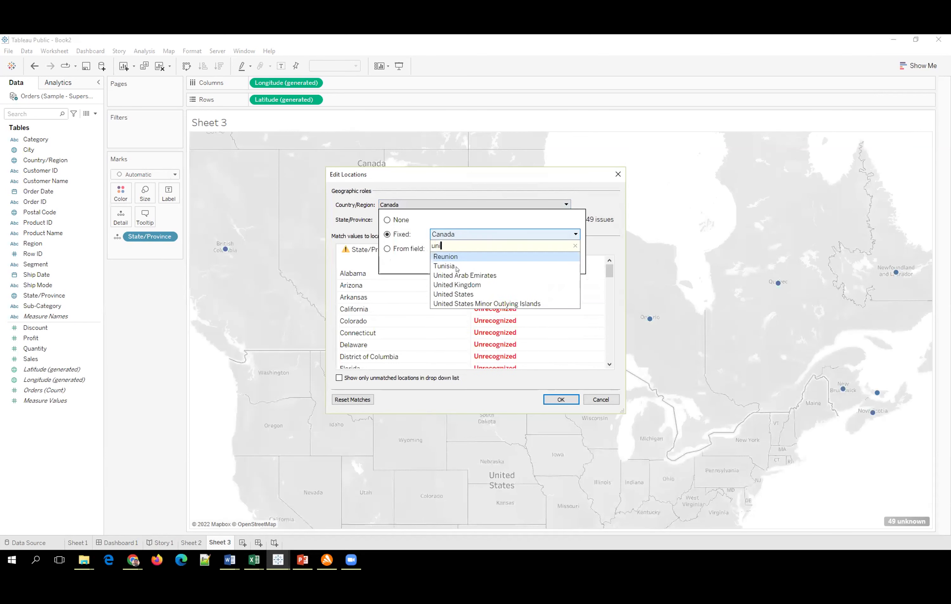
left_click(477, 294)
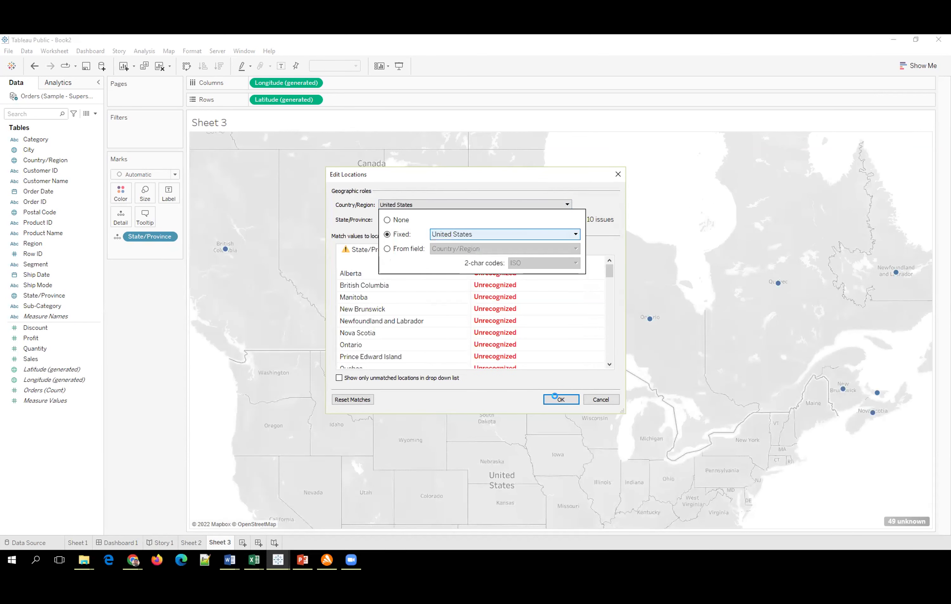
left_click(554, 397)
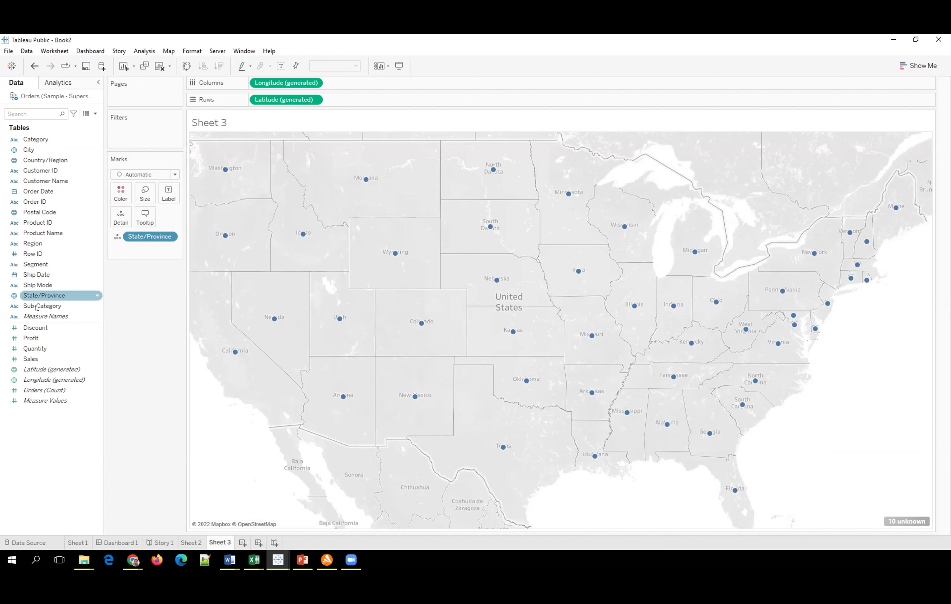
- Label the map's marks with State/Province and show the unknown locations at their default position
left_click(35, 294)
left_click_drag(185, 236, 463, 299)
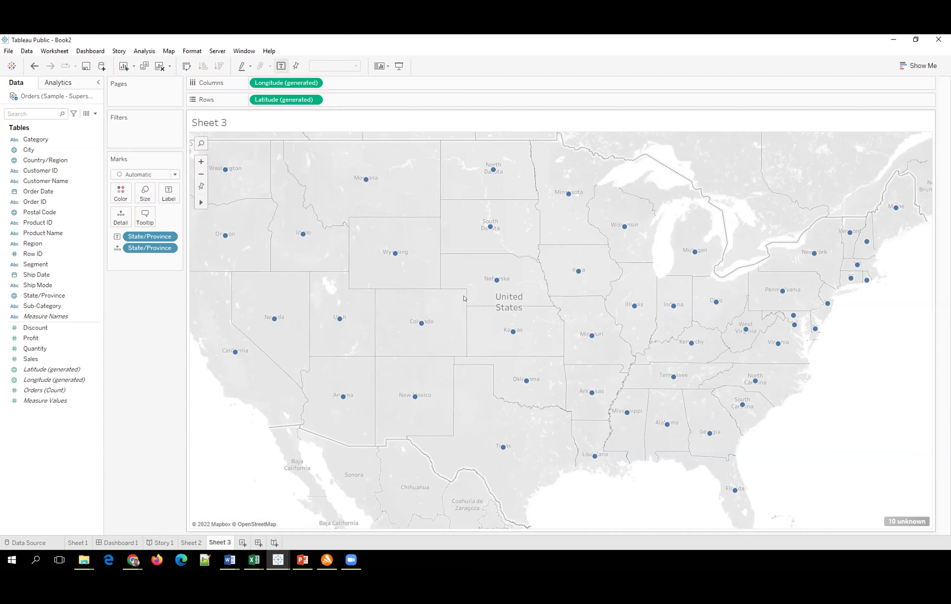
left_click(898, 522)
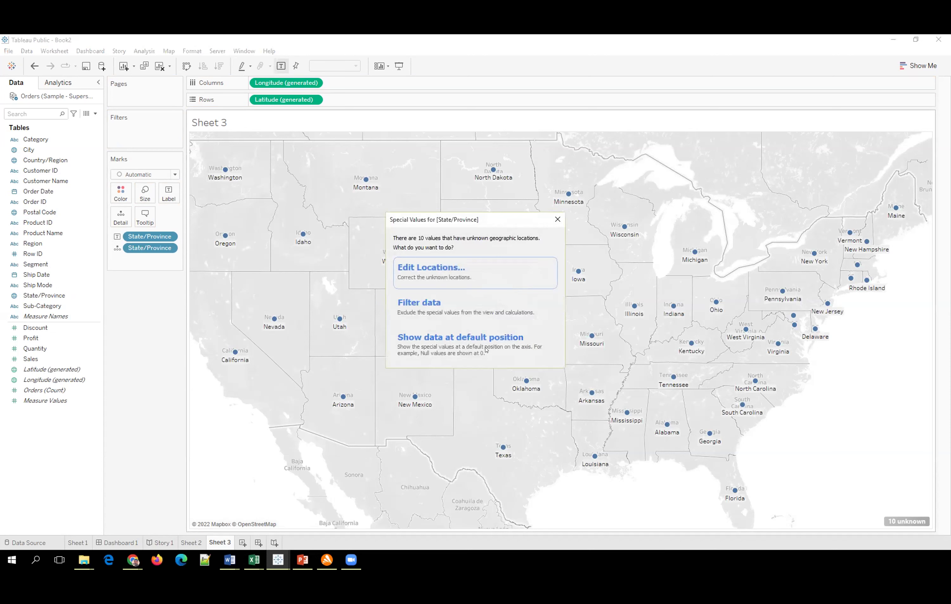
left_click(486, 350)
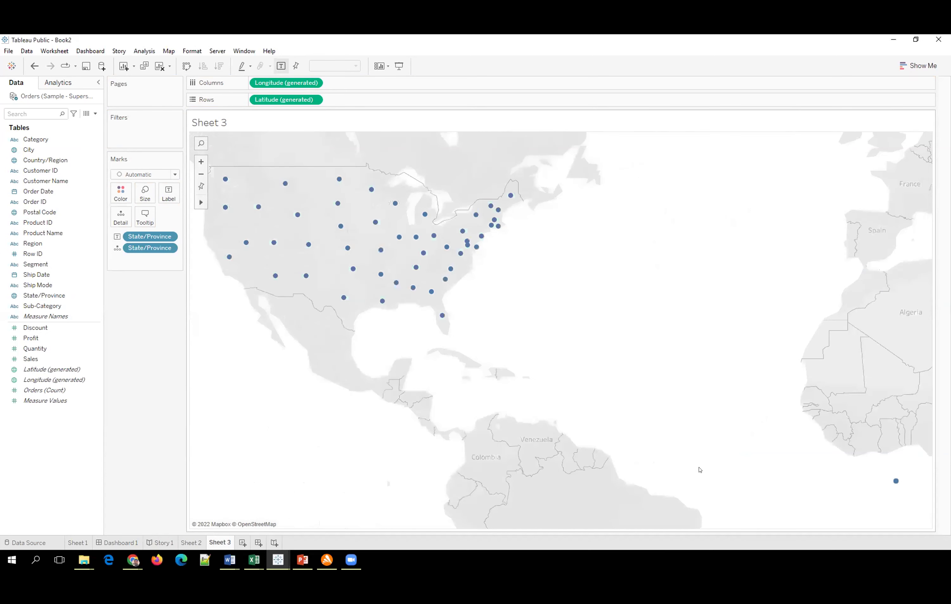
- Examine the labelled state marks and the mark placed at the default position across the map
left_click(201, 185)
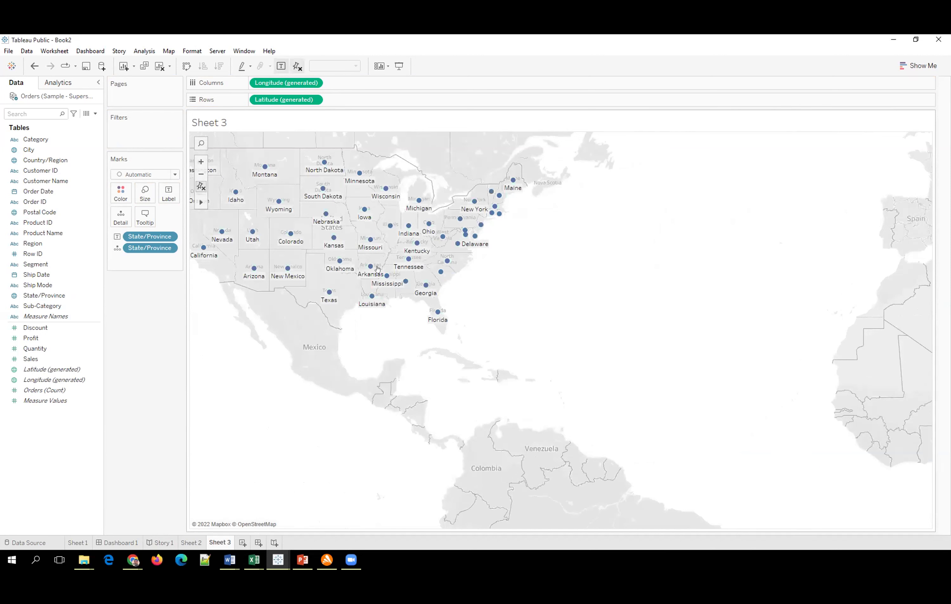
key("ctrl+z")
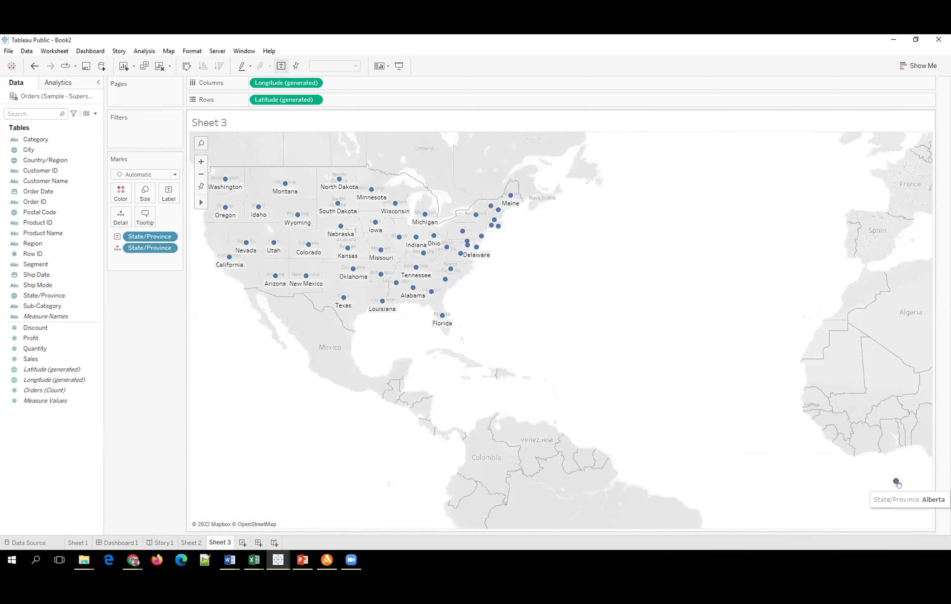
key("ctrl+y")
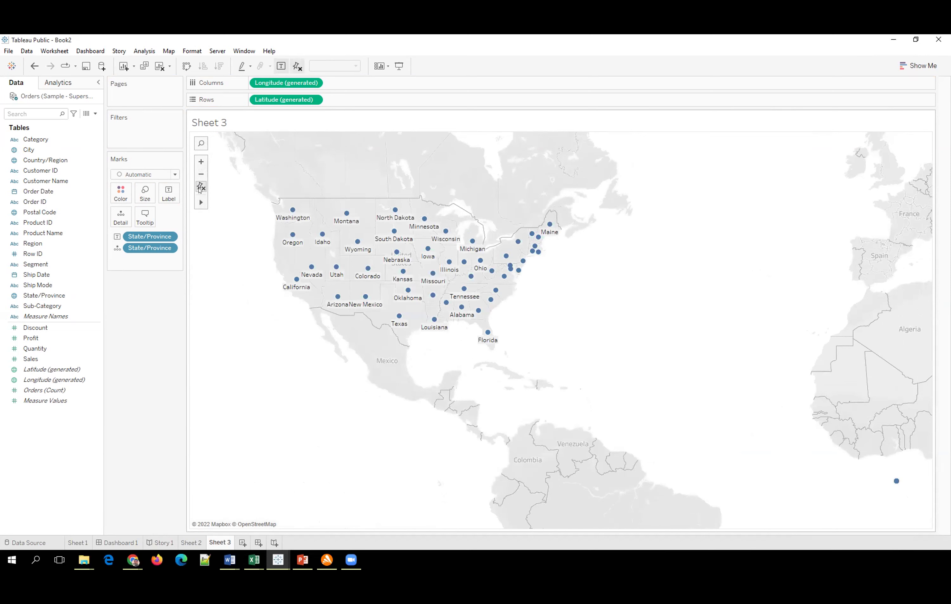
left_click(200, 187)
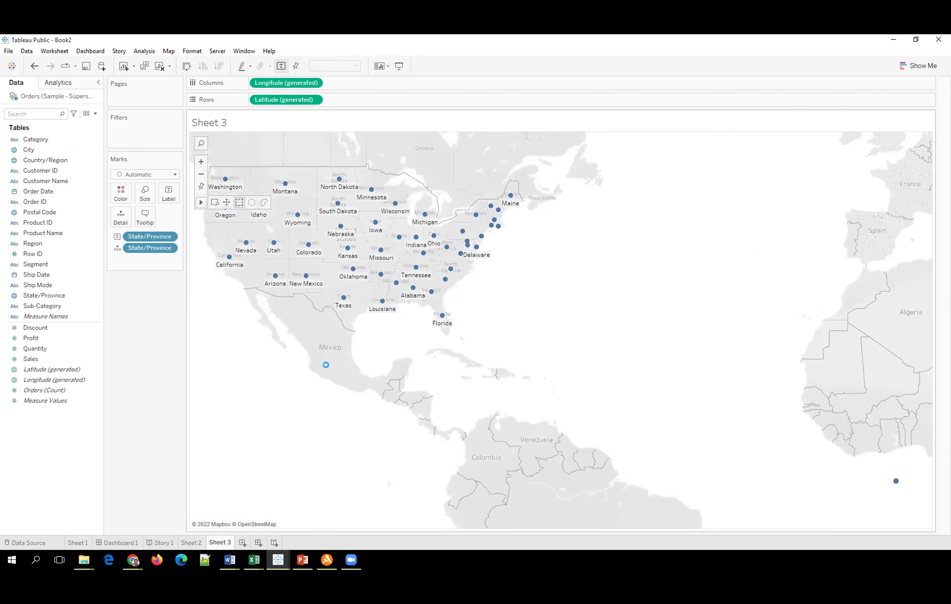
scroll(329, 370, "up", 1)
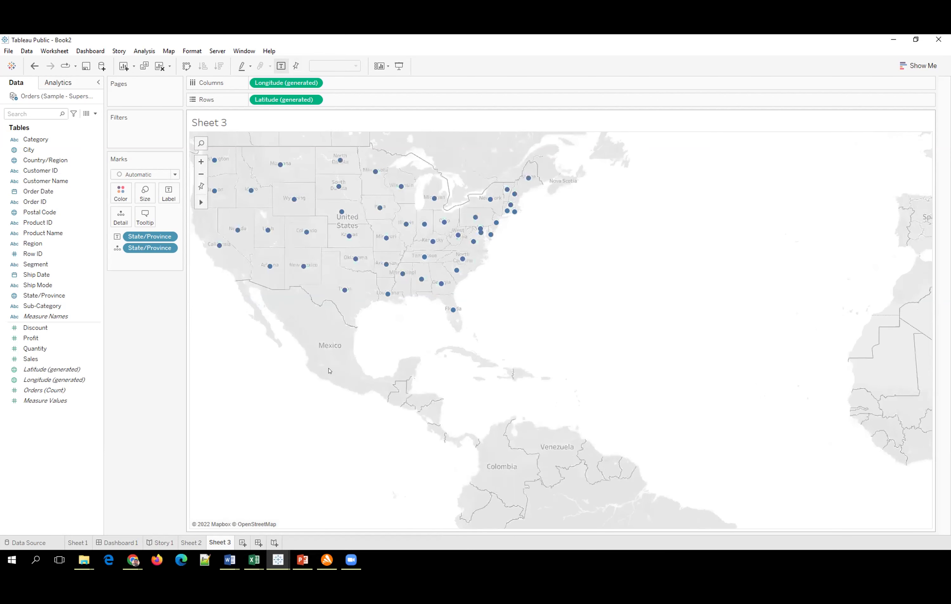
scroll(329, 371, "up", 1)
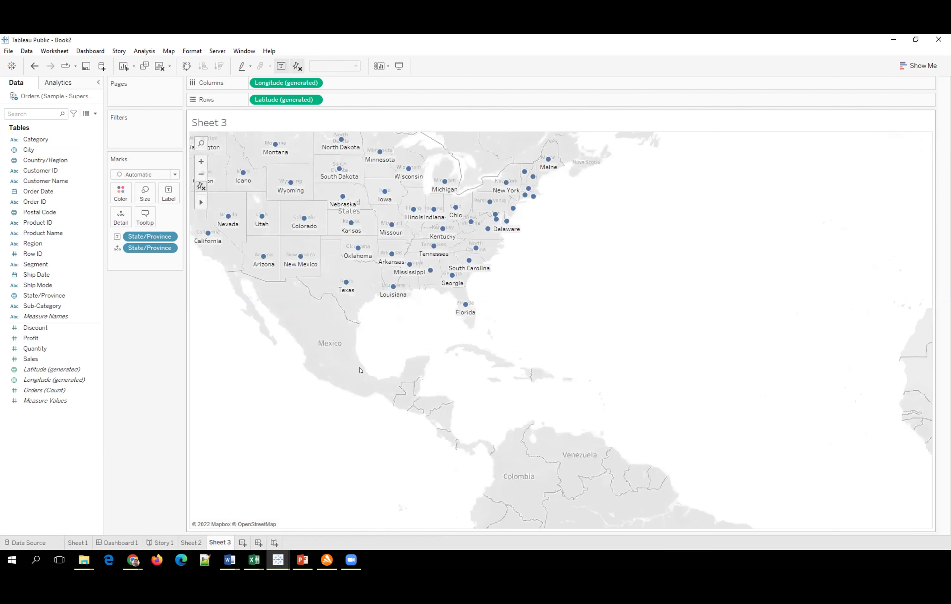
- Undo the default-position display of the unknown locations and the State/Province labels on the map
left_click(360, 370)
scroll(360, 370, "down", 1)
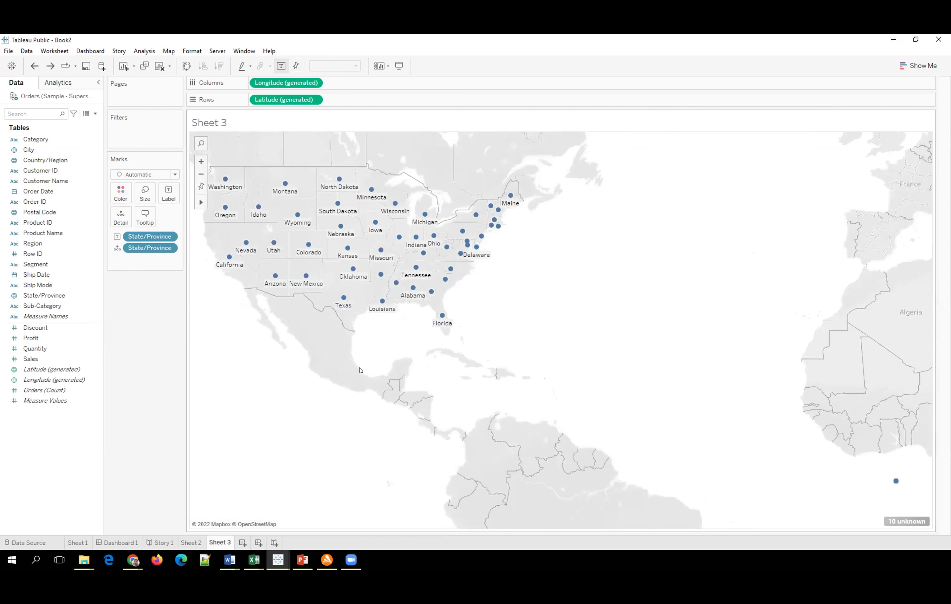
key("ctrl+z")
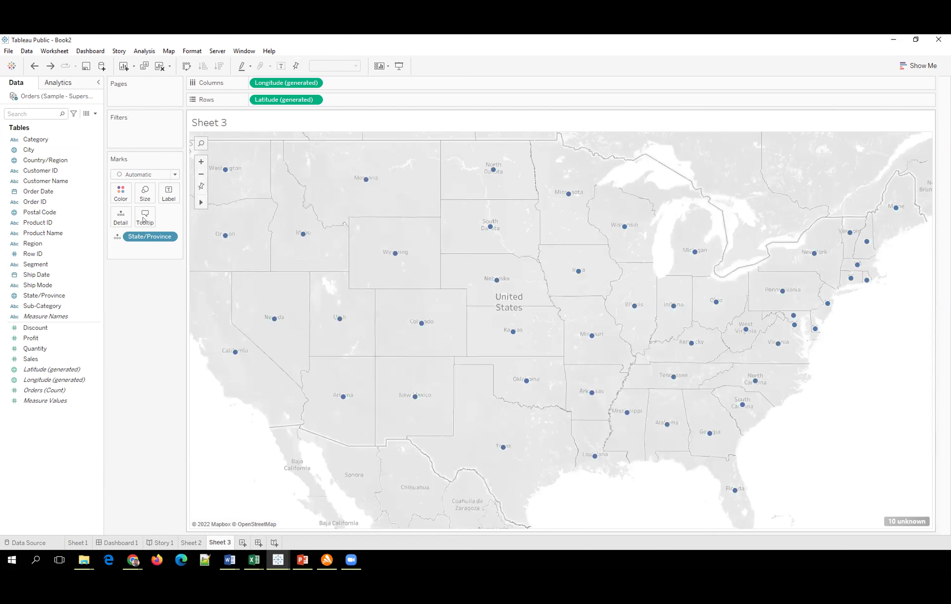
- Convert the State/Province symbol map to a filled map and filter out the unknown locations
left_click(907, 64)
left_click(897, 117)
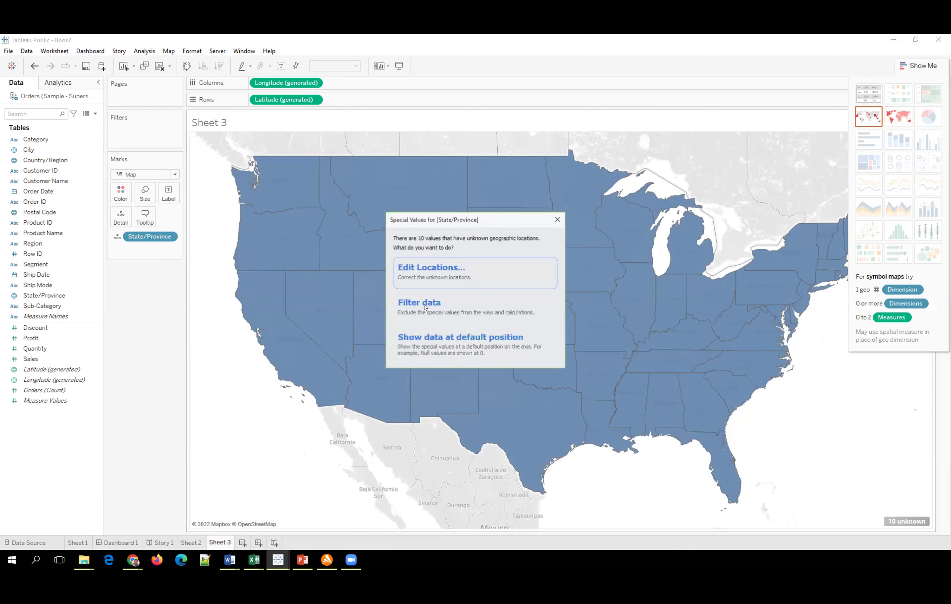
left_click(426, 307)
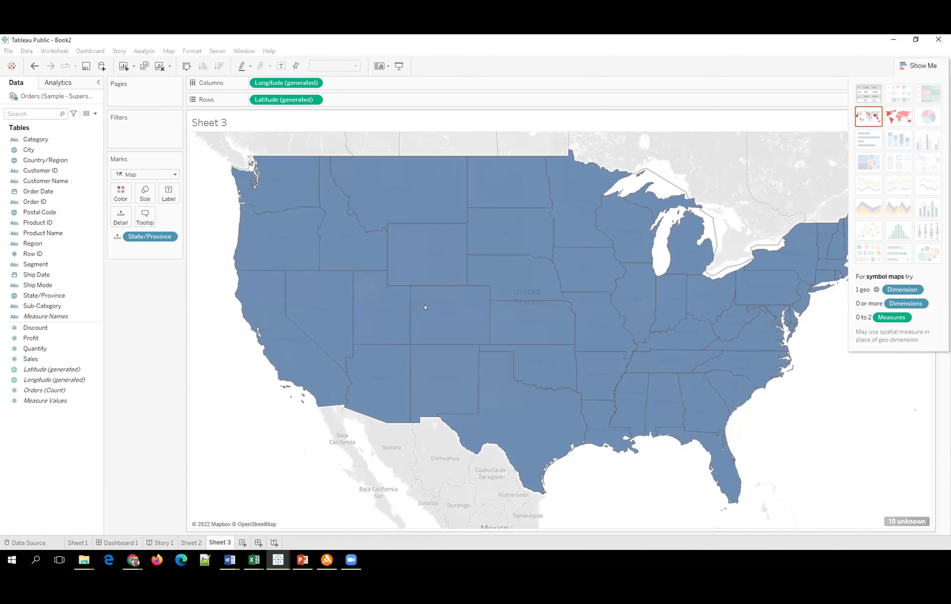
- Color the filled map's states by Region
left_click(34, 356)
left_click(66, 283)
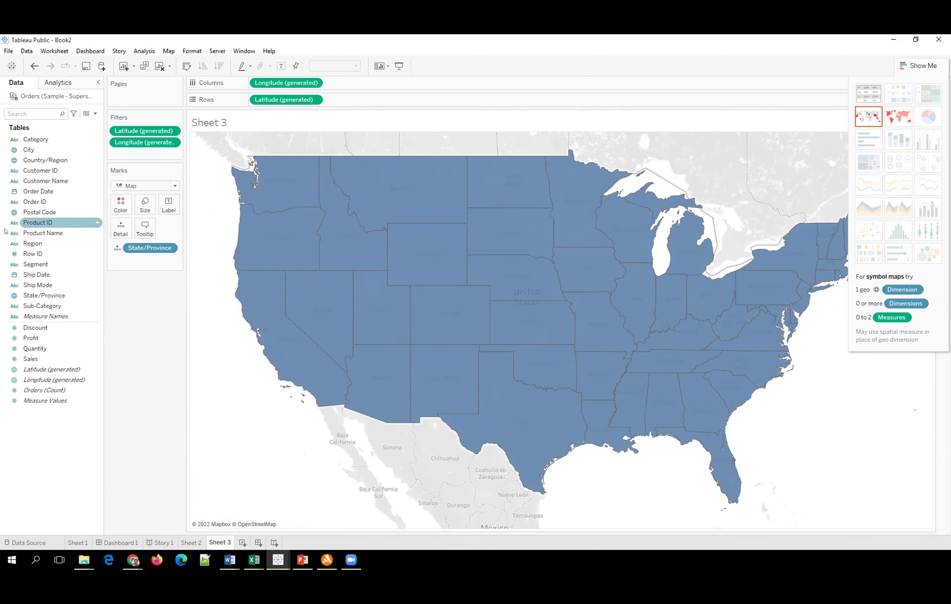
left_click_drag(42, 243, 113, 205)
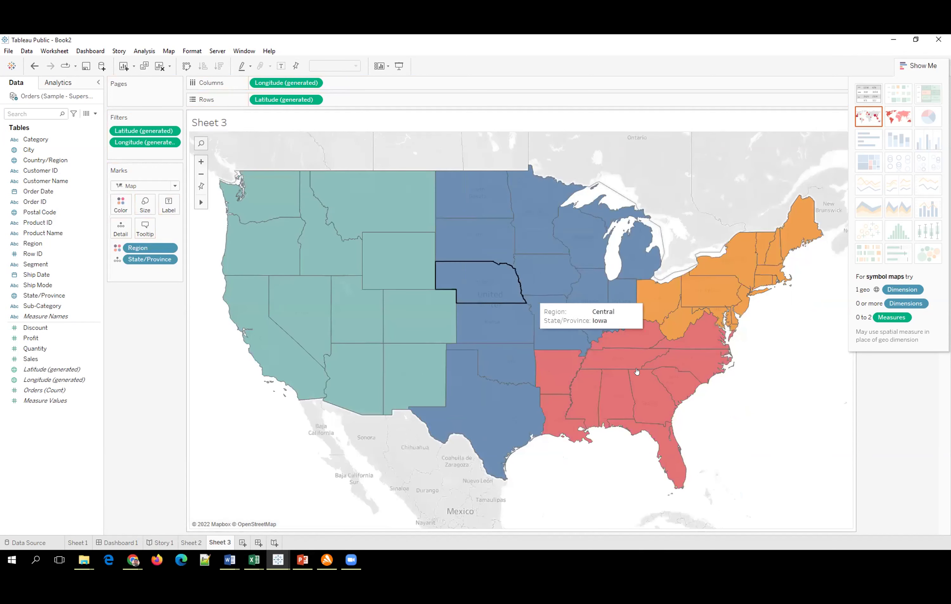
- Remove State/Province from the filled map's marks and undo the removal
left_click_drag(145, 261, 132, 309)
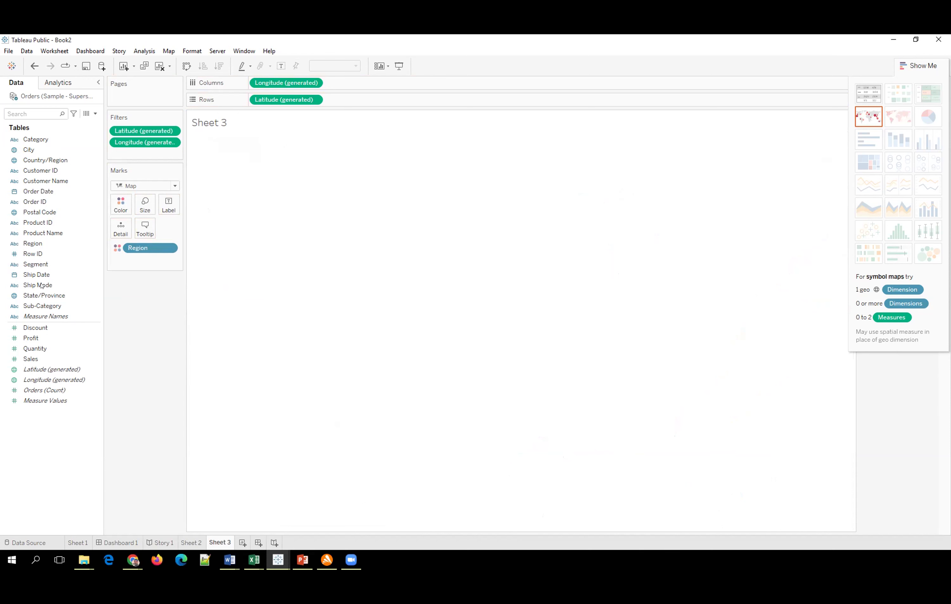
key("ctrl+z")
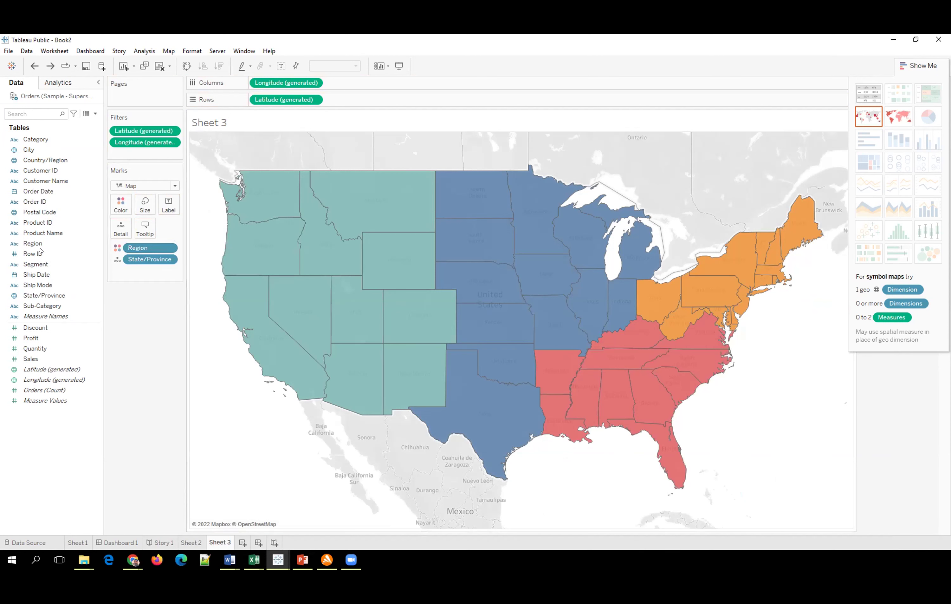
- Label each state on the filled map with its State/Province name, Profit and Sales, keeping State/Province as detail
left_click(36, 295)
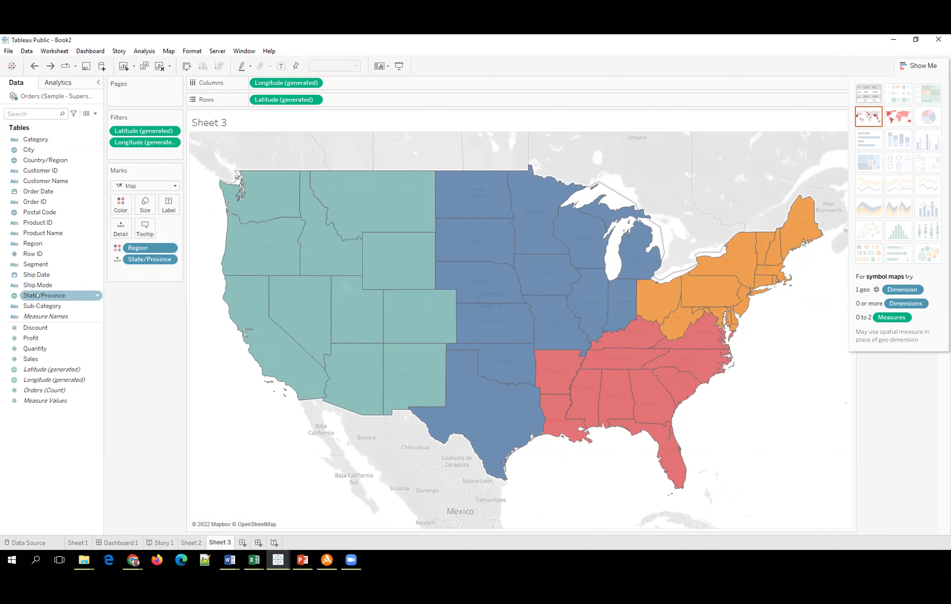
left_click_drag(132, 260, 169, 212)
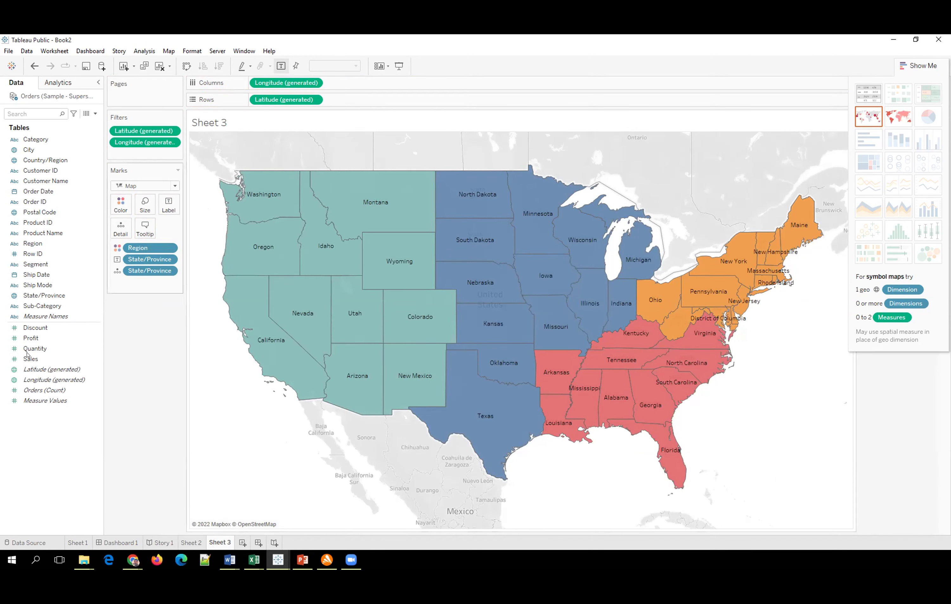
left_click(35, 339)
left_click_drag(34, 339, 167, 206)
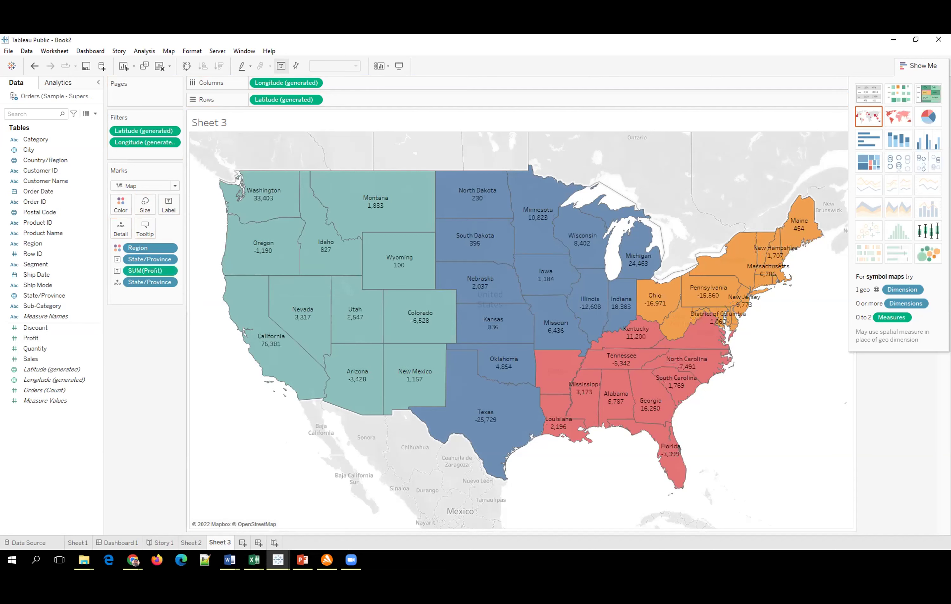
left_click(35, 348)
left_click_drag(34, 356, 162, 207)
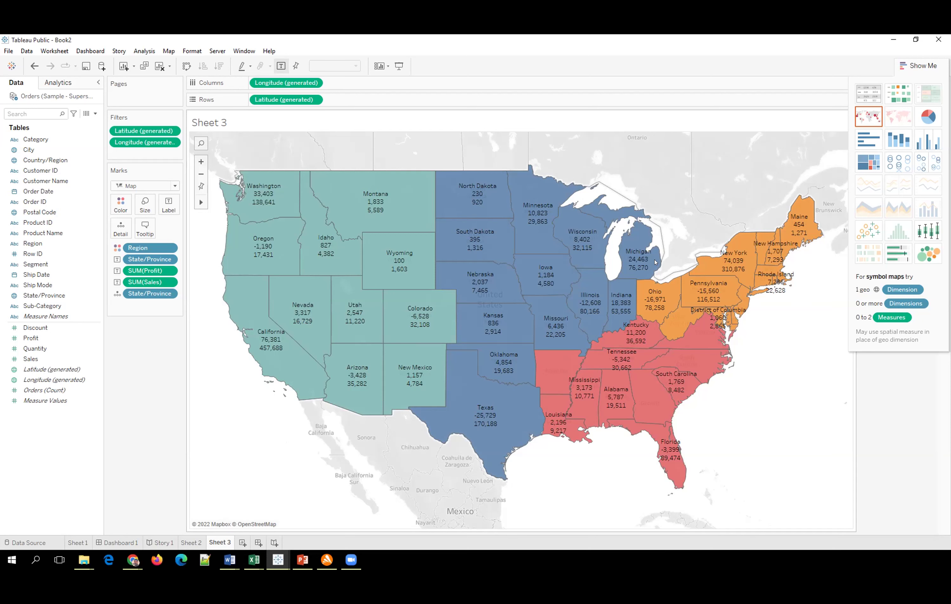
mouse_move(744, 299)
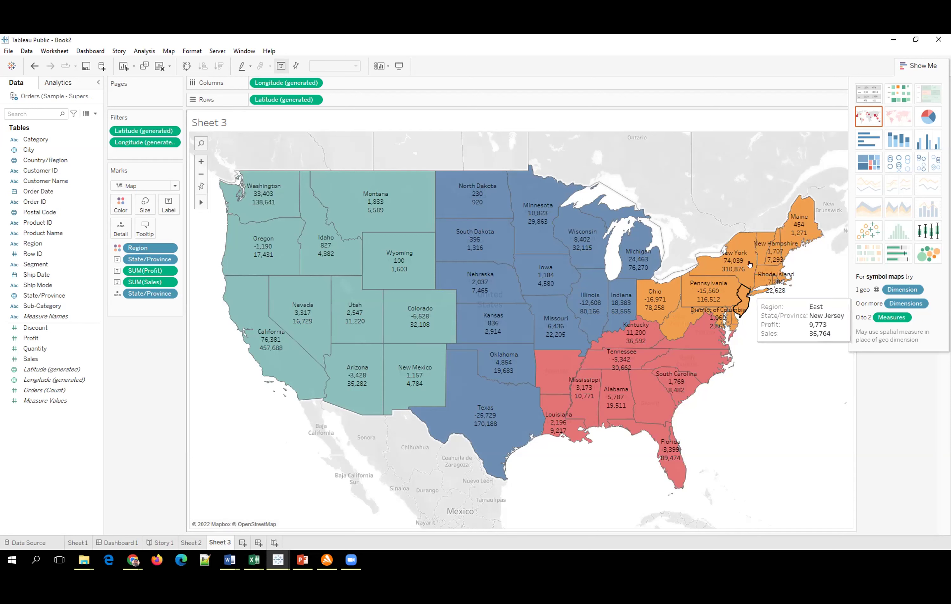
mouse_move(250, 207)
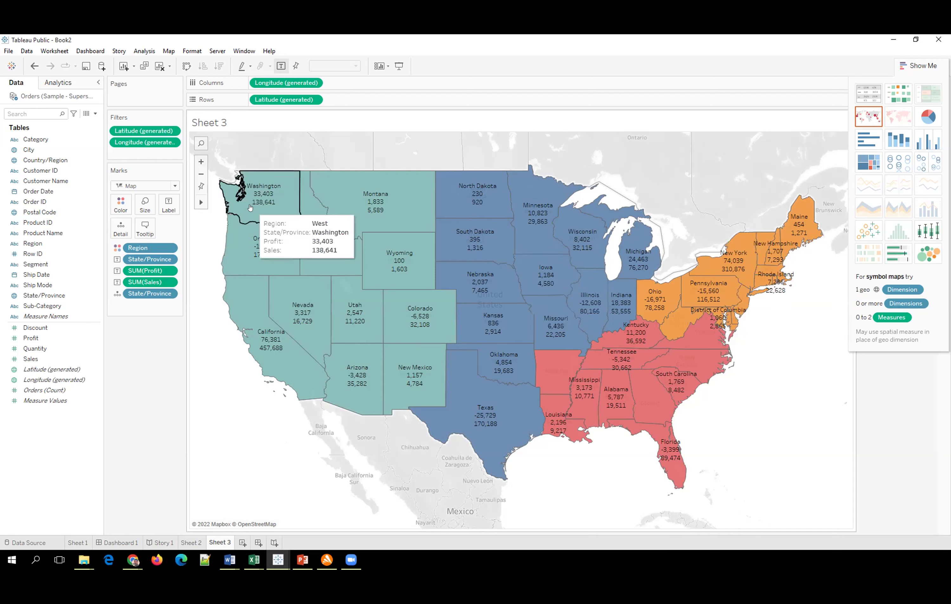
- Add a new worksheet and plot State/Province on it as a symbol map
left_click(242, 542)
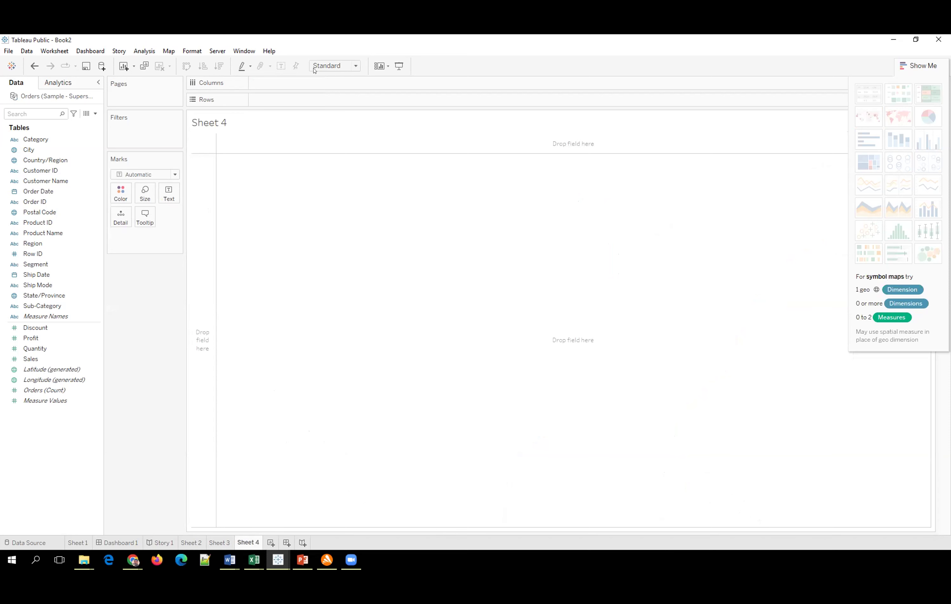
left_click(44, 295)
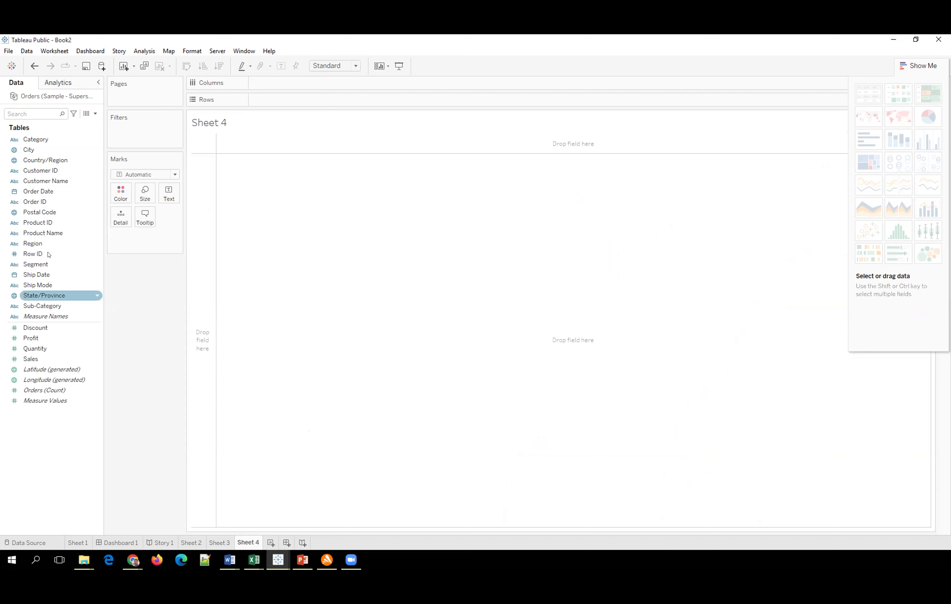
left_click(42, 297)
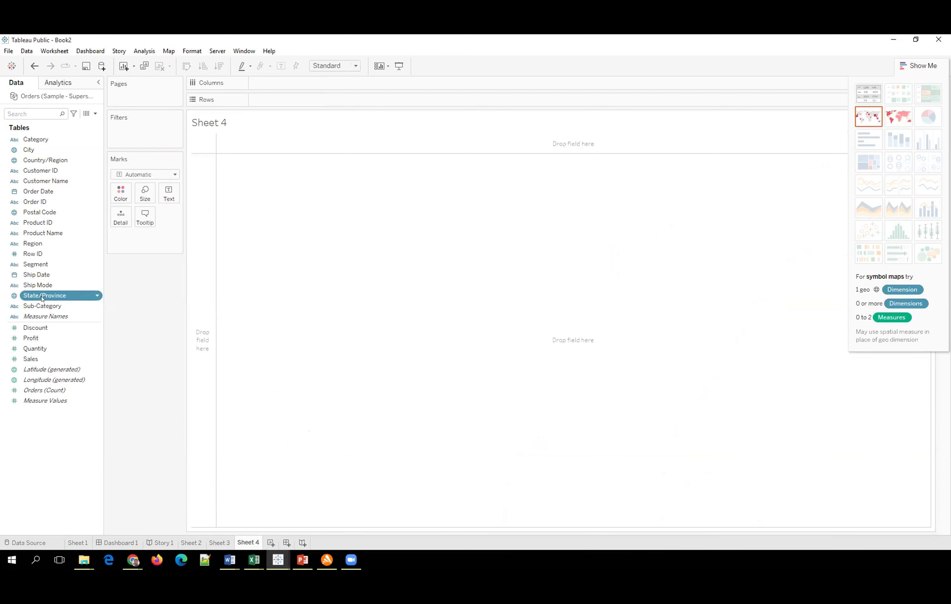
double_click(25, 294)
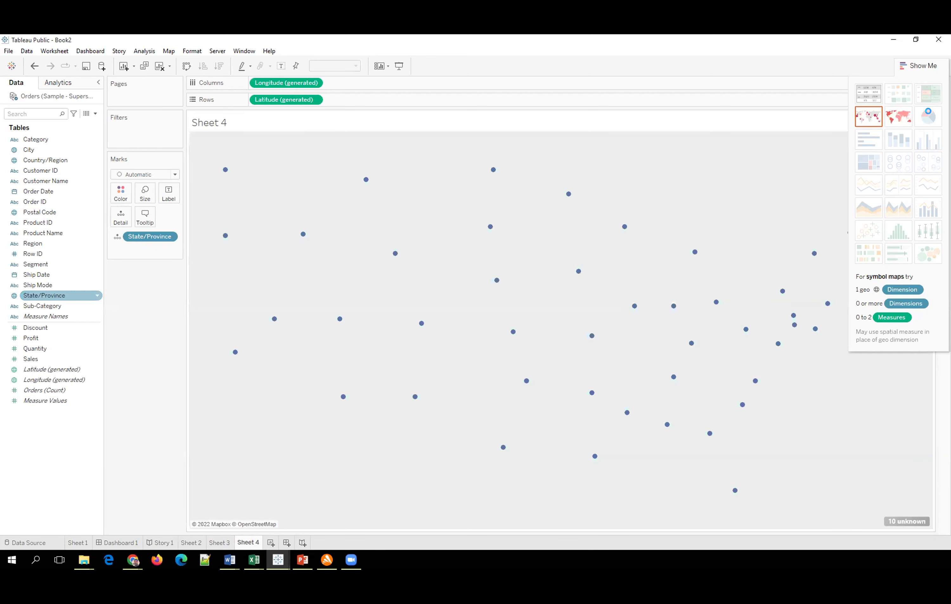
left_click(40, 328)
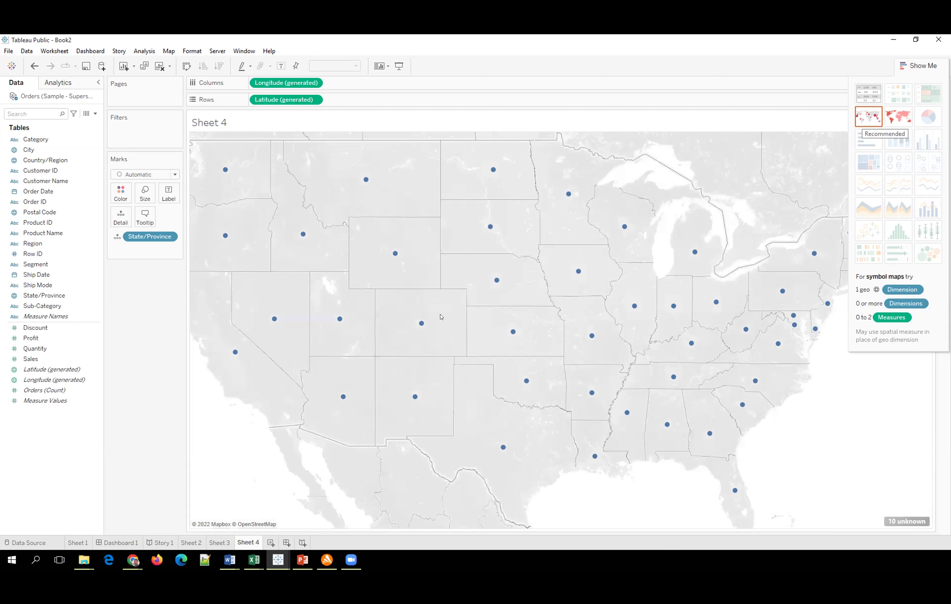
left_click(74, 164)
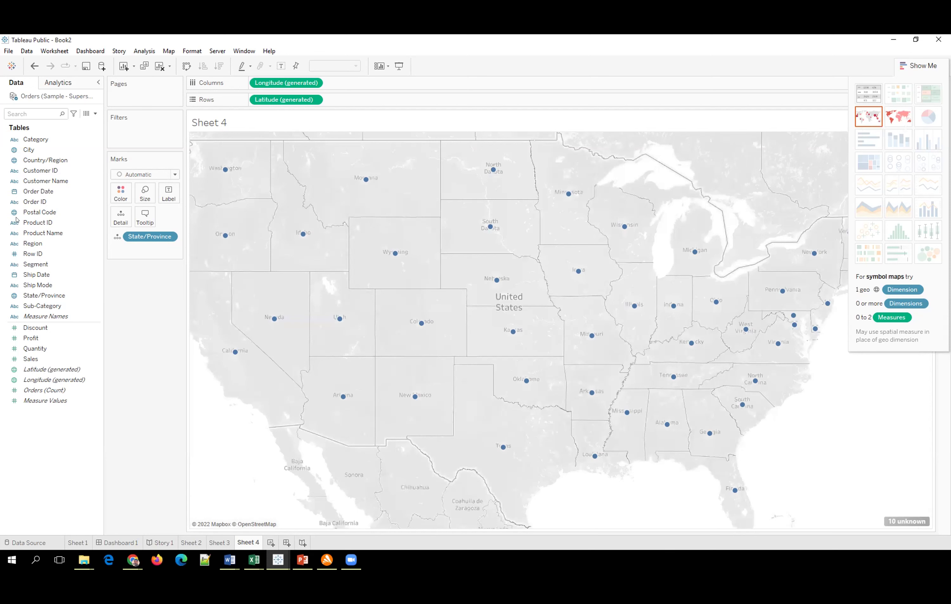
- Size the state circles by Sales and enlarge their overall mark size to somewhat above the middle of the range
left_click(25, 359)
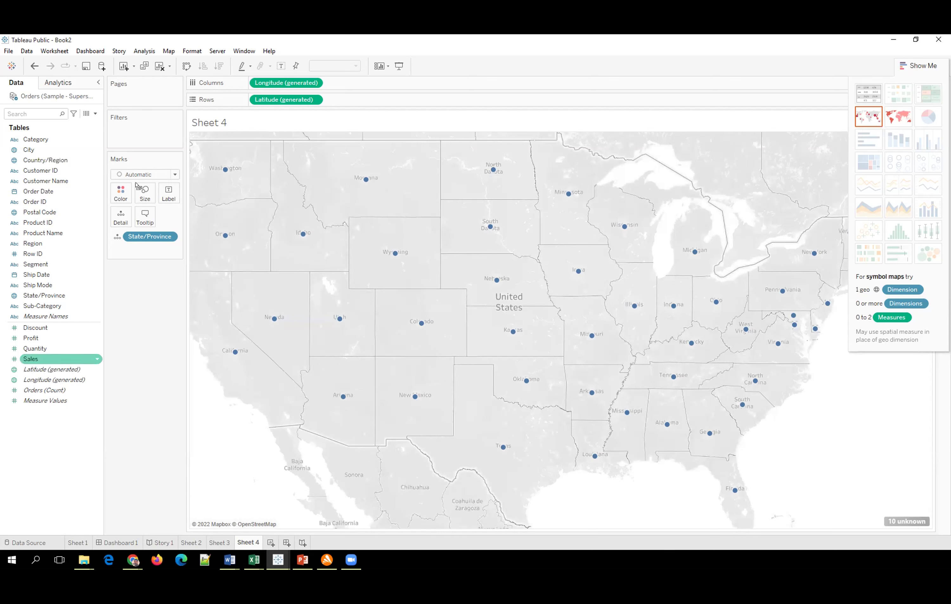
left_click_drag(140, 196, 139, 196)
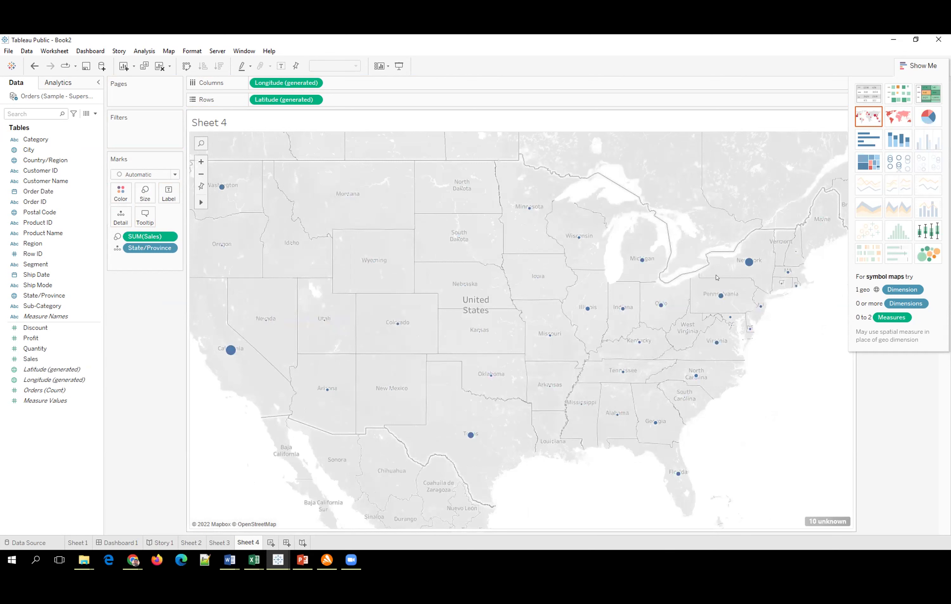
left_click(144, 195)
left_click_drag(163, 218, 186, 219)
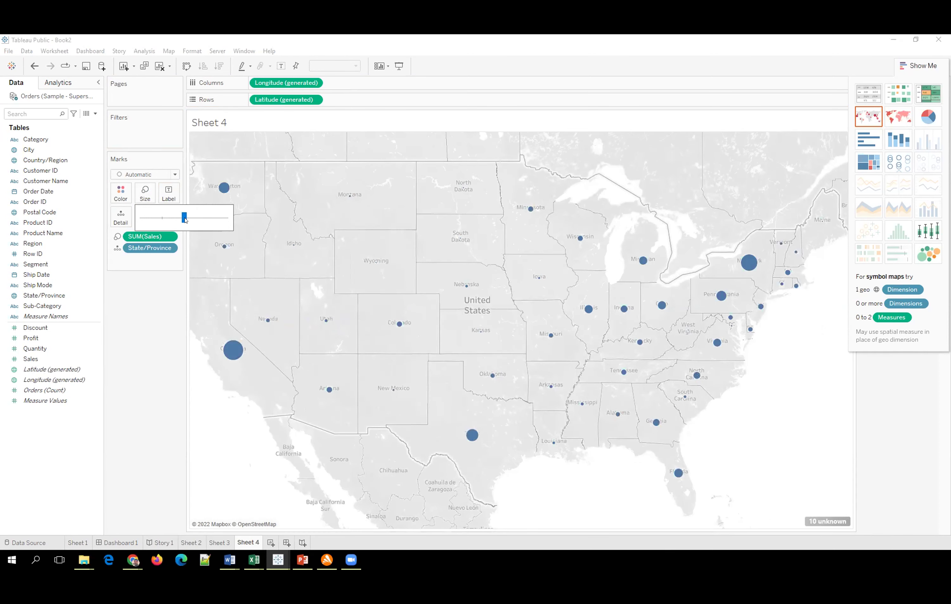
left_click(209, 220)
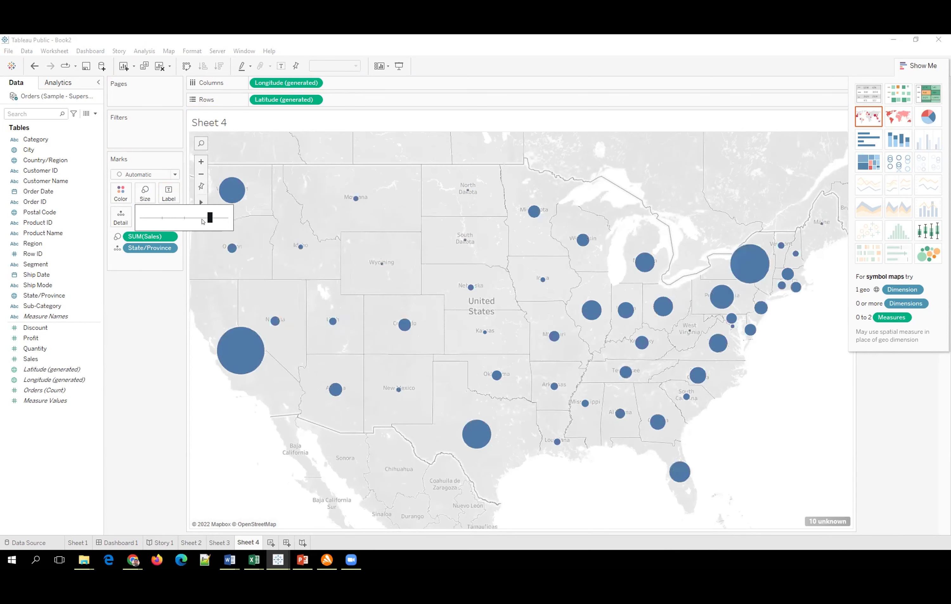
left_click(200, 220)
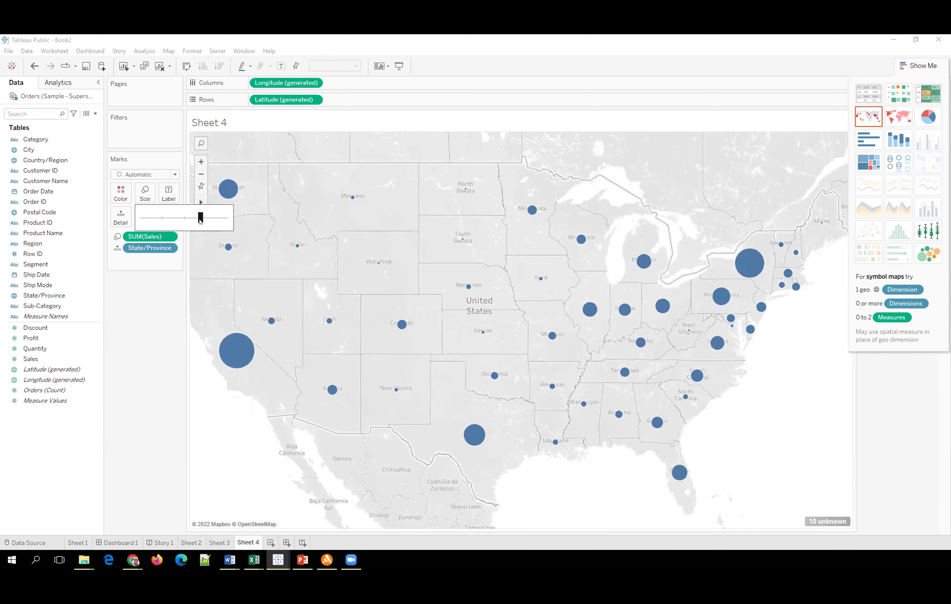
left_click(195, 221)
- Color the state circles by Profit, using the Red-Green Diverging palette with 6 stepped colors
left_click_drag(40, 339, 121, 189)
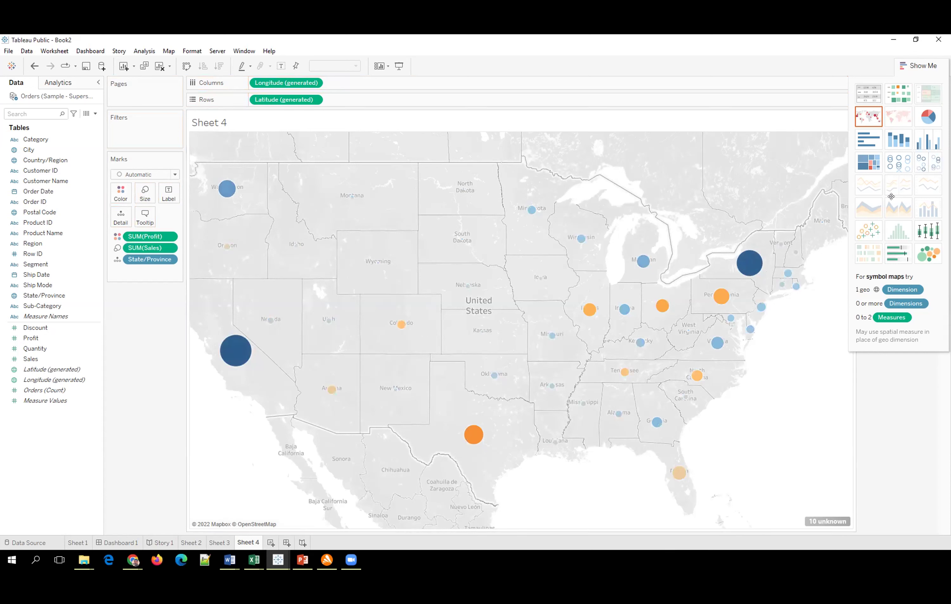
key("ctrl+1")
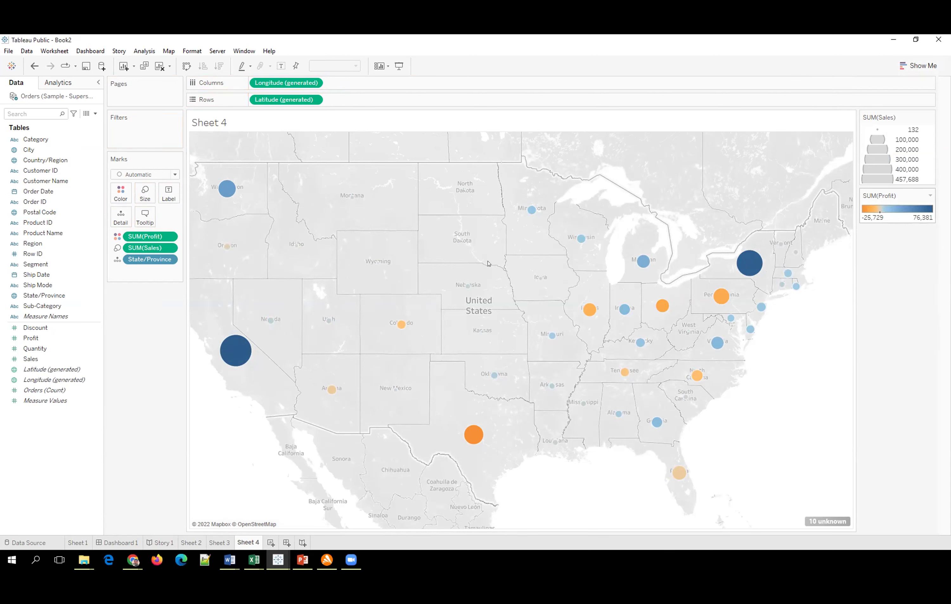
key("alt+Down")
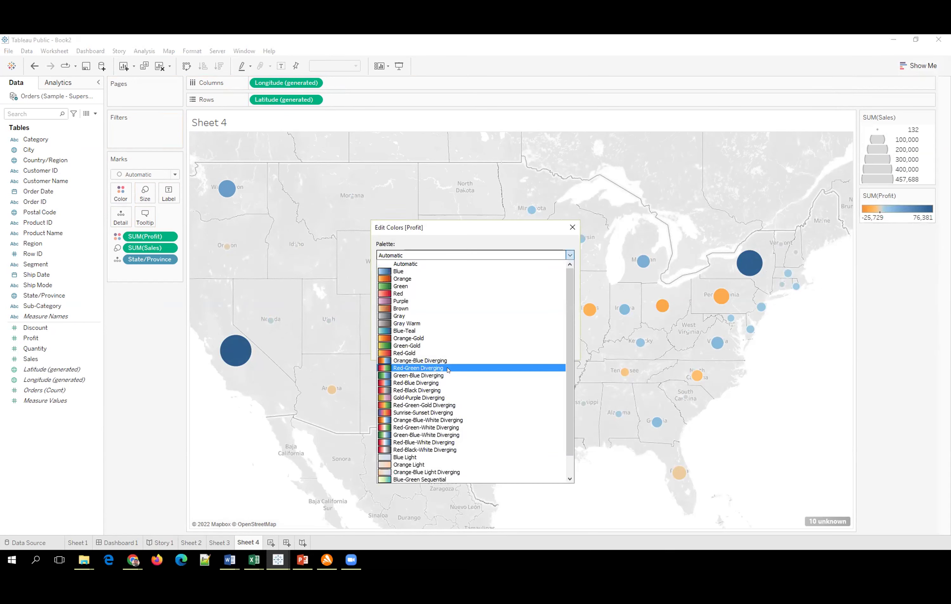
key("Return")
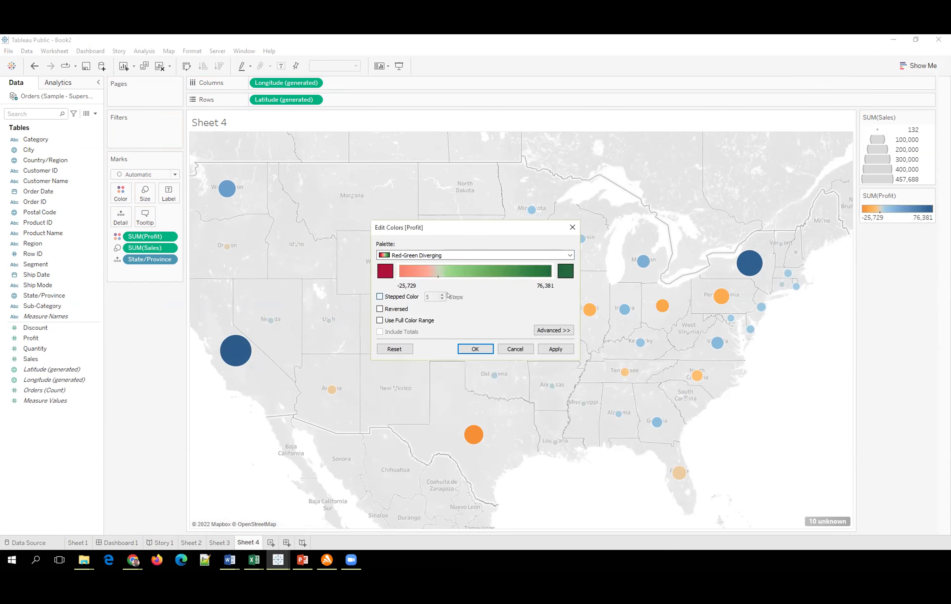
left_click(427, 294)
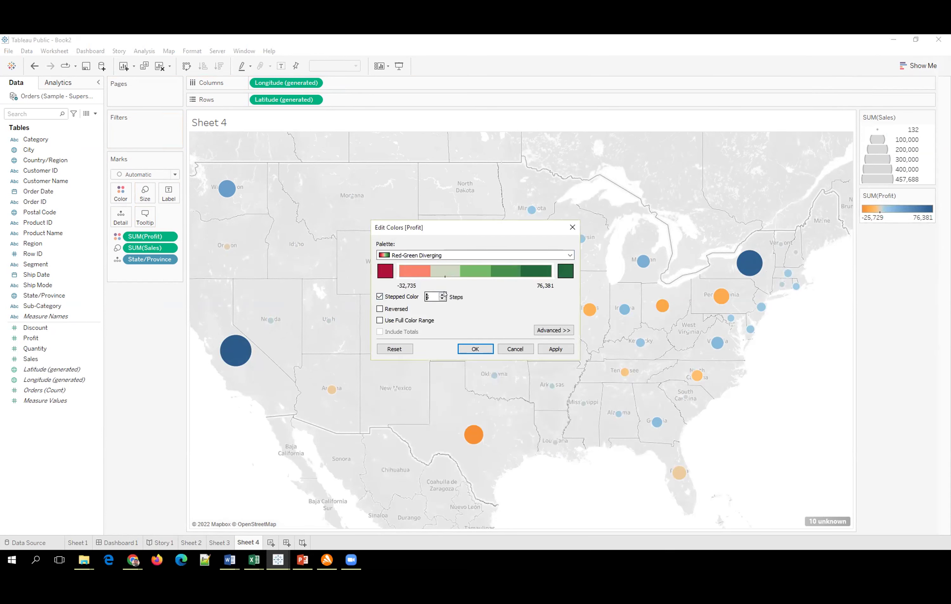
left_click(443, 294)
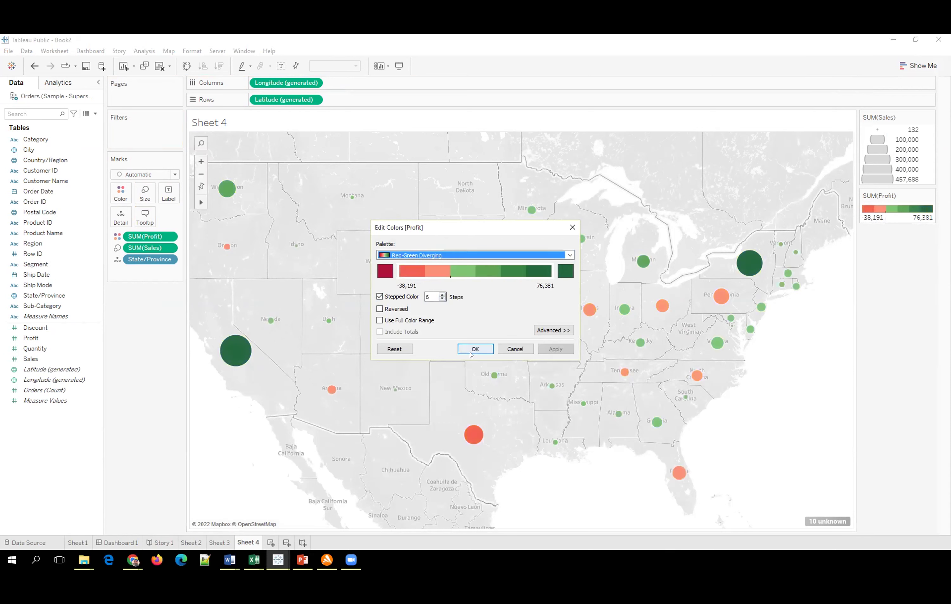
left_click(471, 354)
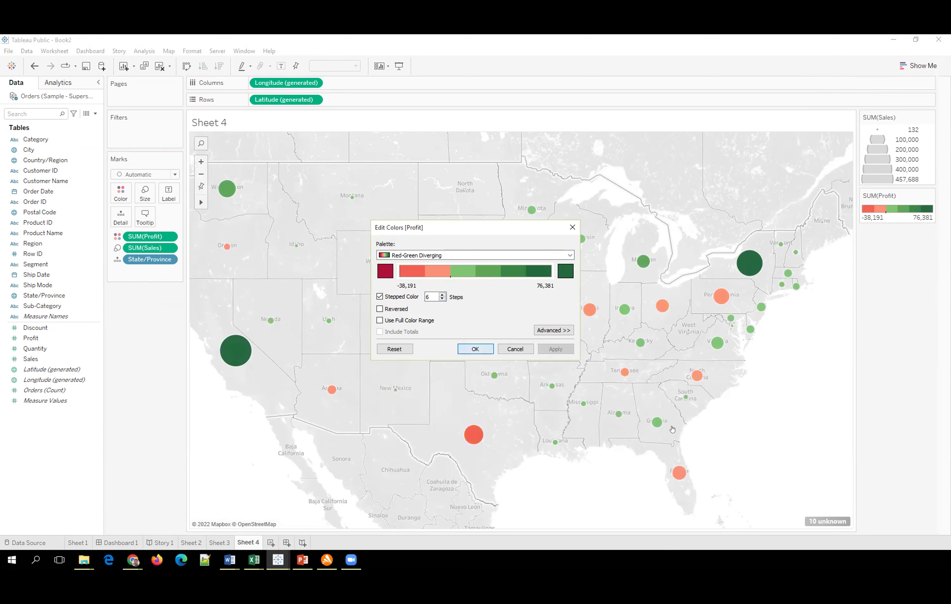
- View the map in presentation mode, inspect the Profit and Sales of the red loss-making states, and return to editing
mouse_move(472, 438)
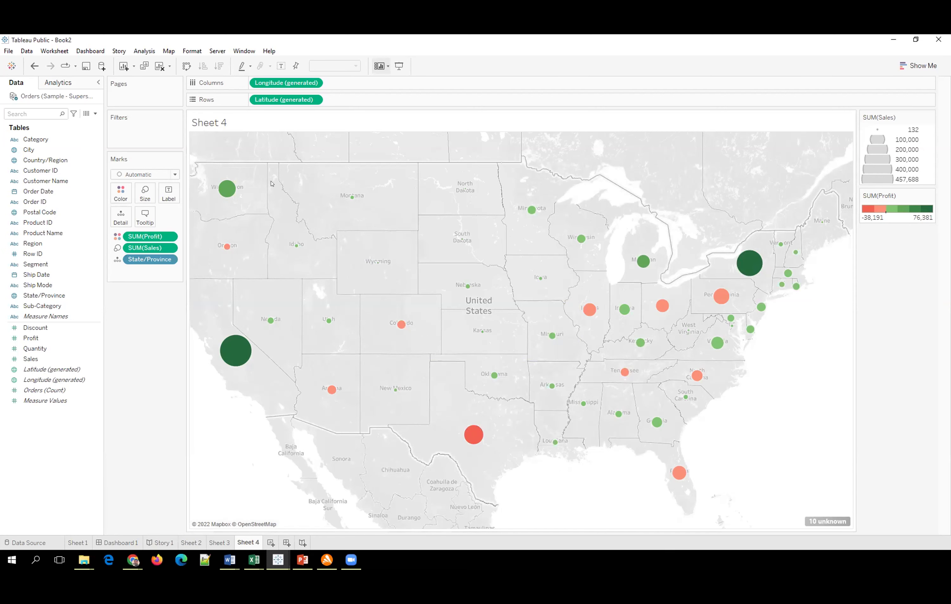
key("F7")
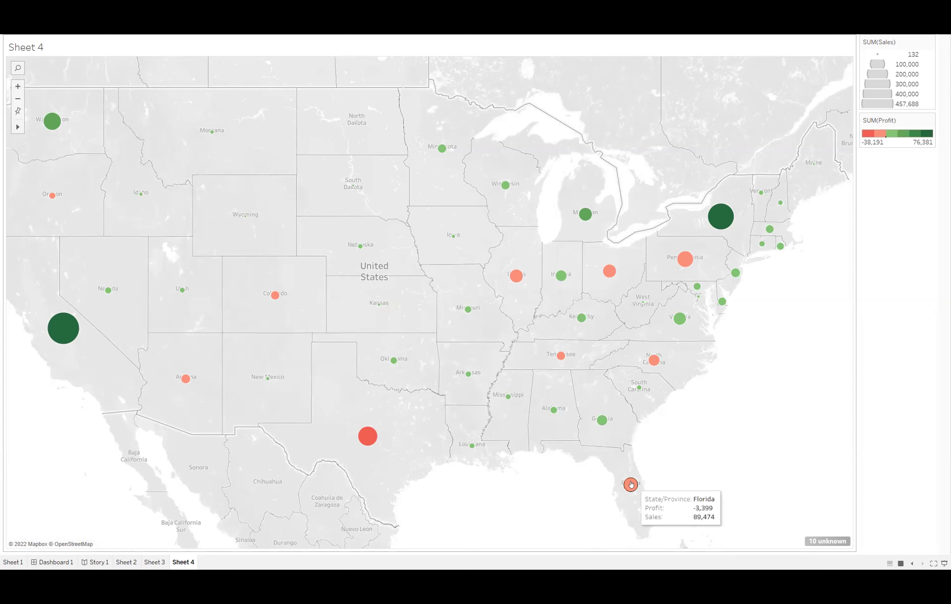
mouse_move(377, 436)
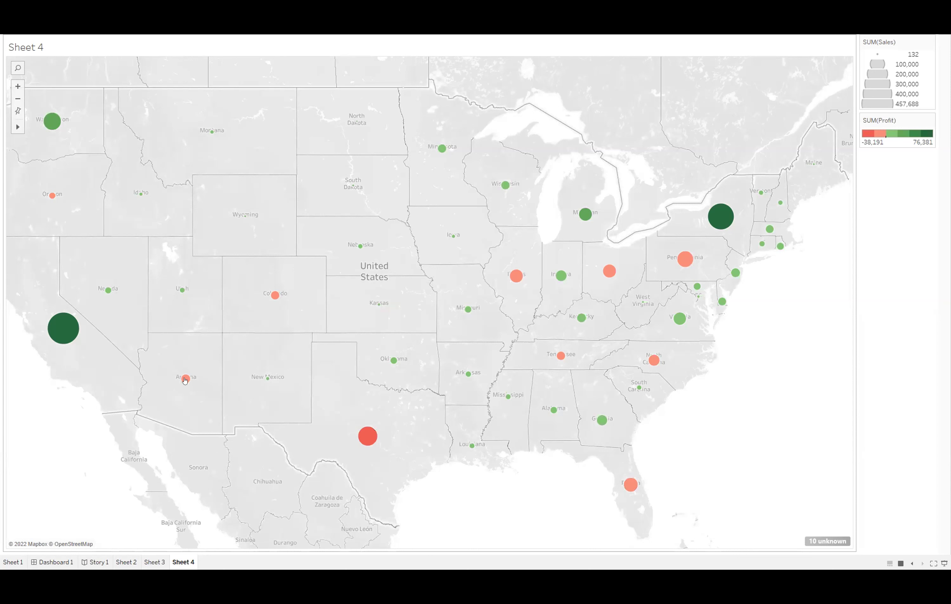
mouse_move(281, 296)
mouse_move(52, 192)
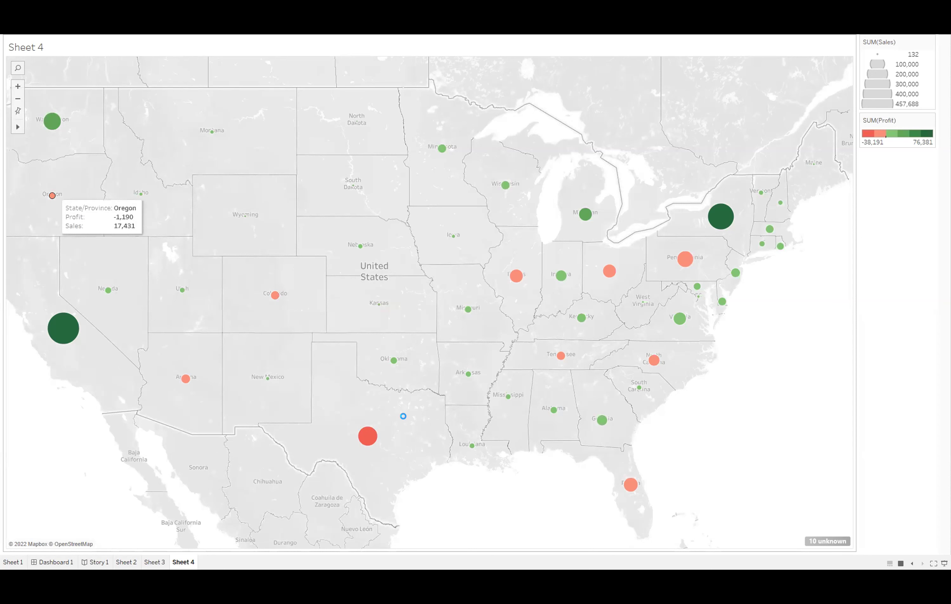
key("Escape")
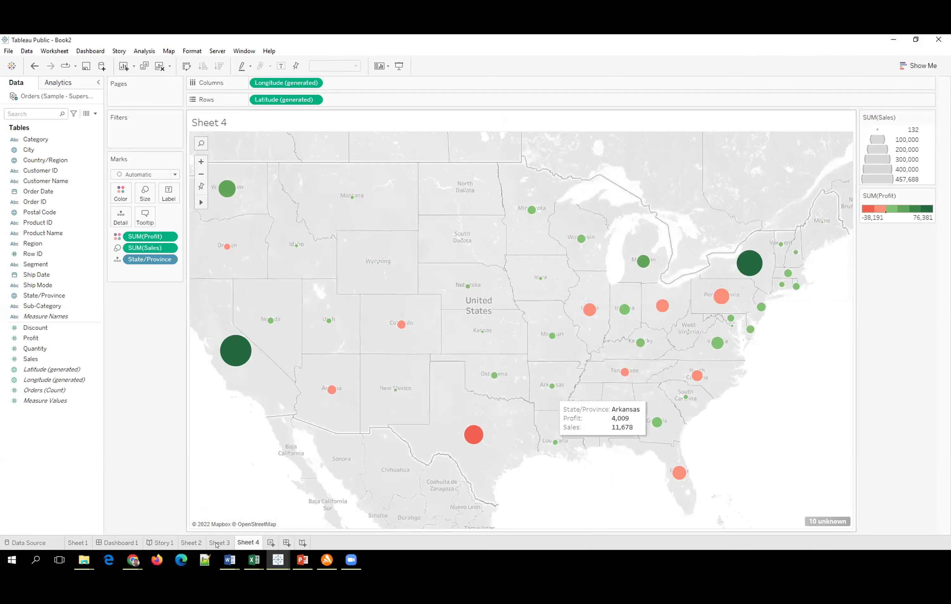
- Open Dashboard 1 and set it to the fixed size Full Screen (1024 x 768)
left_click(220, 542)
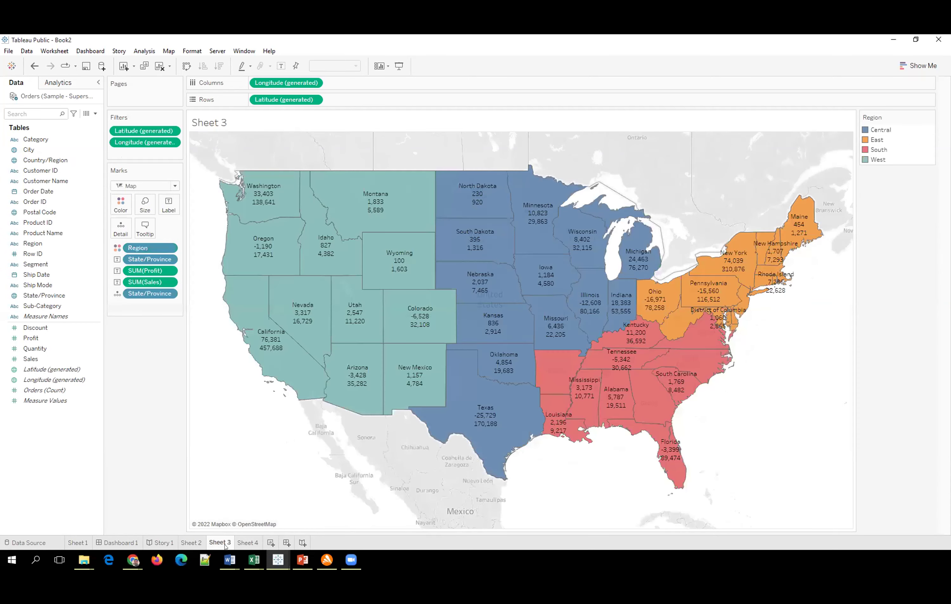
left_click(117, 540)
left_click(122, 542)
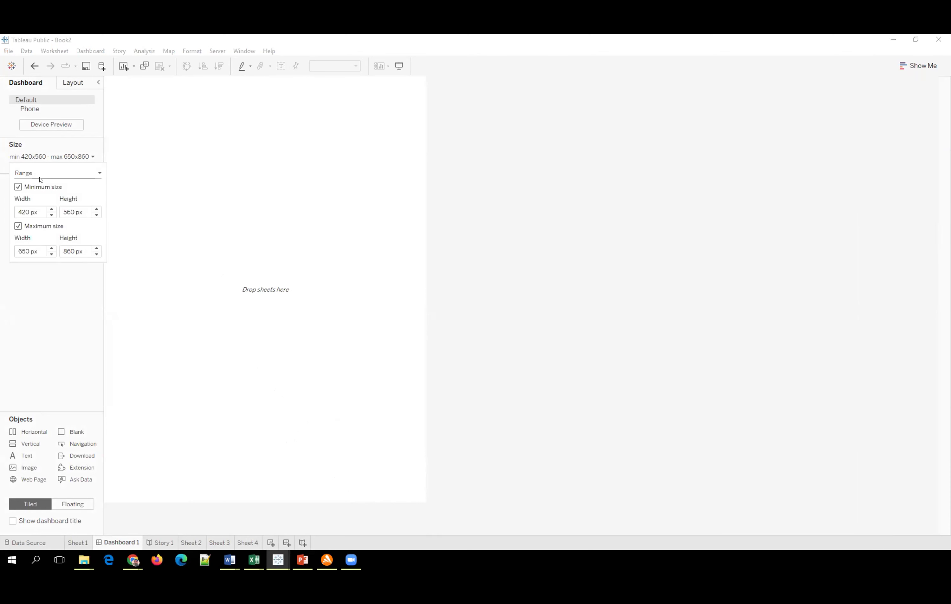
left_click(40, 176)
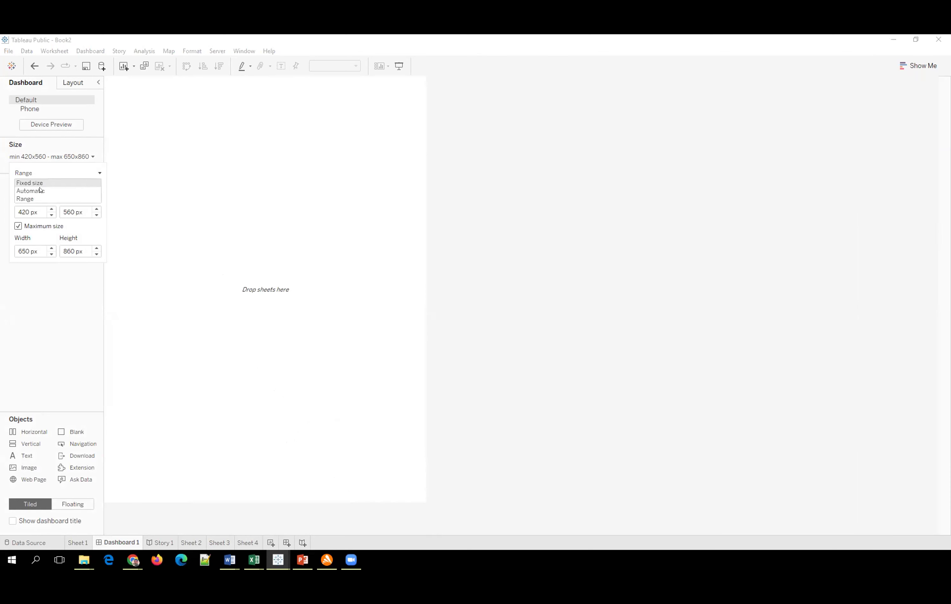
left_click(41, 183)
left_click(42, 189)
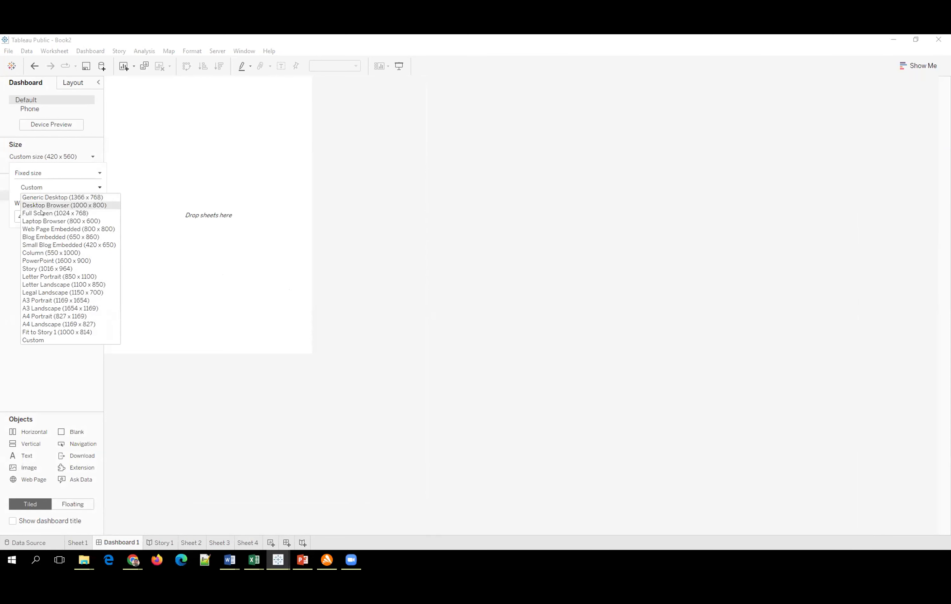
key("Return")
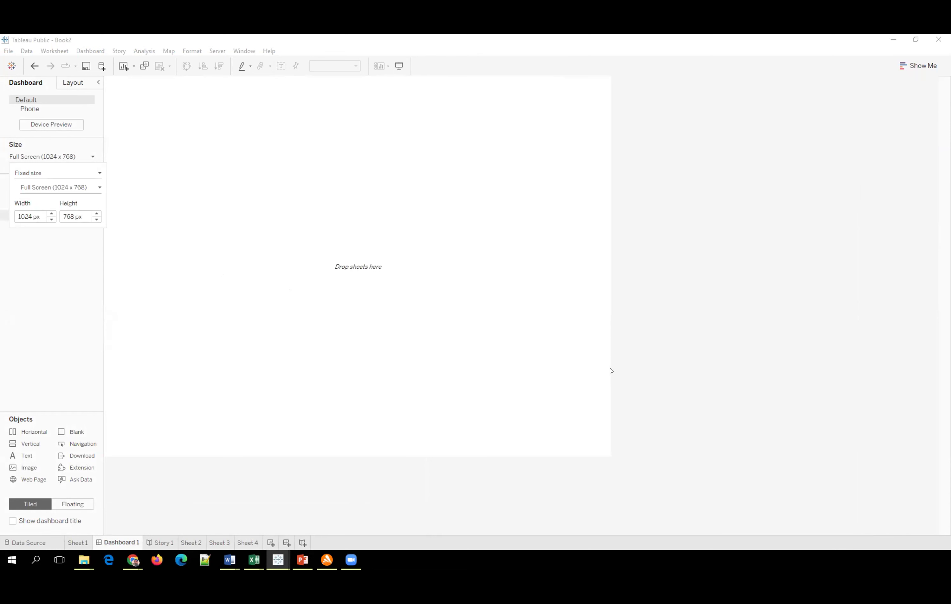
left_click(39, 213)
left_click(29, 211)
- Place the Sheet 3 region map on the dashboard and delete the layout container holding its Region legend
mouse_move(32, 216)
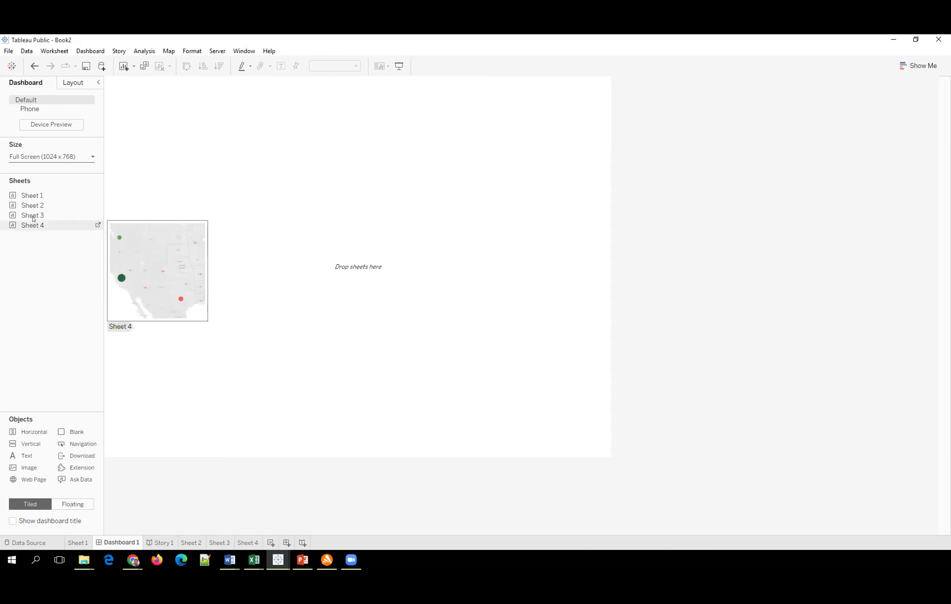
left_click_drag(61, 216, 606, 144)
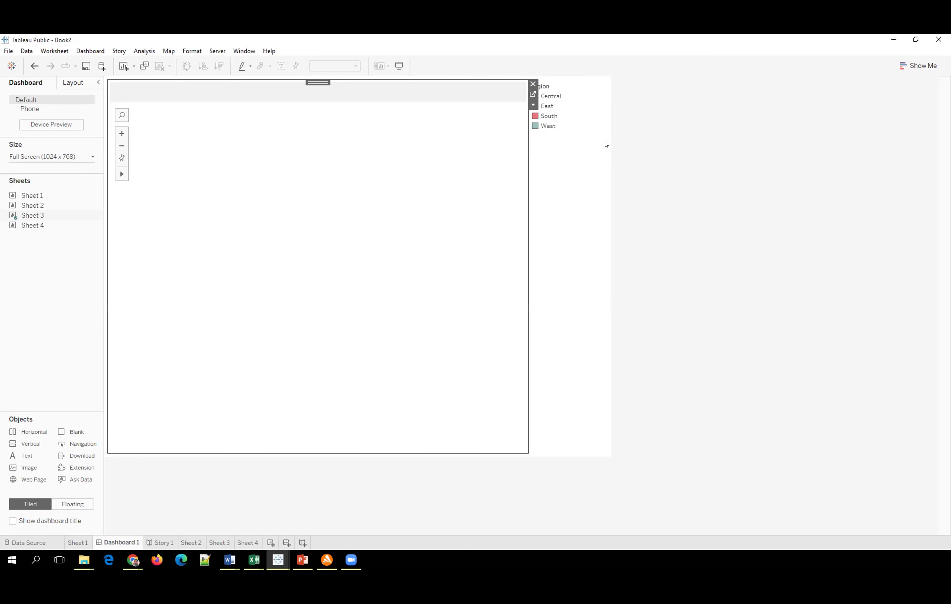
left_click(612, 80)
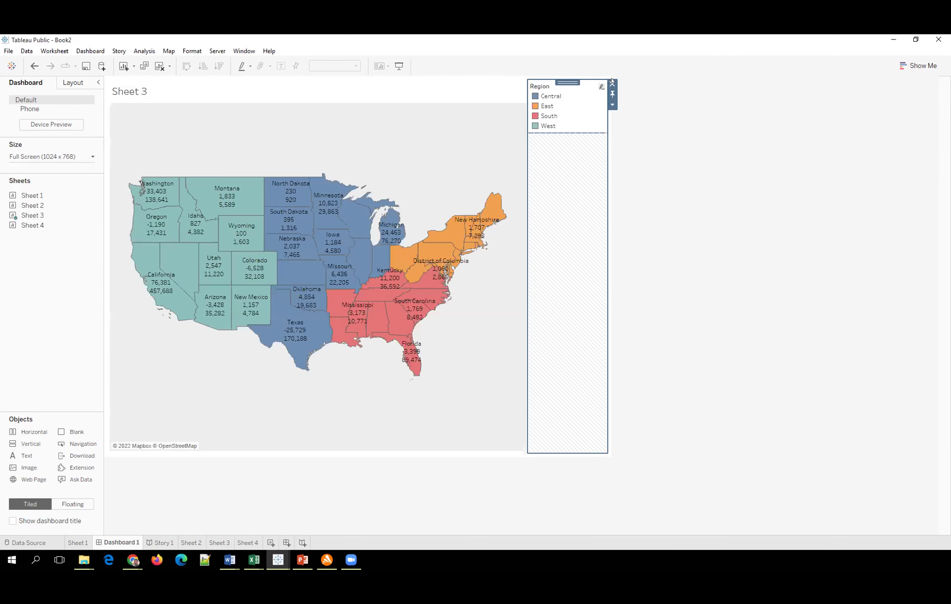
key("Delete")
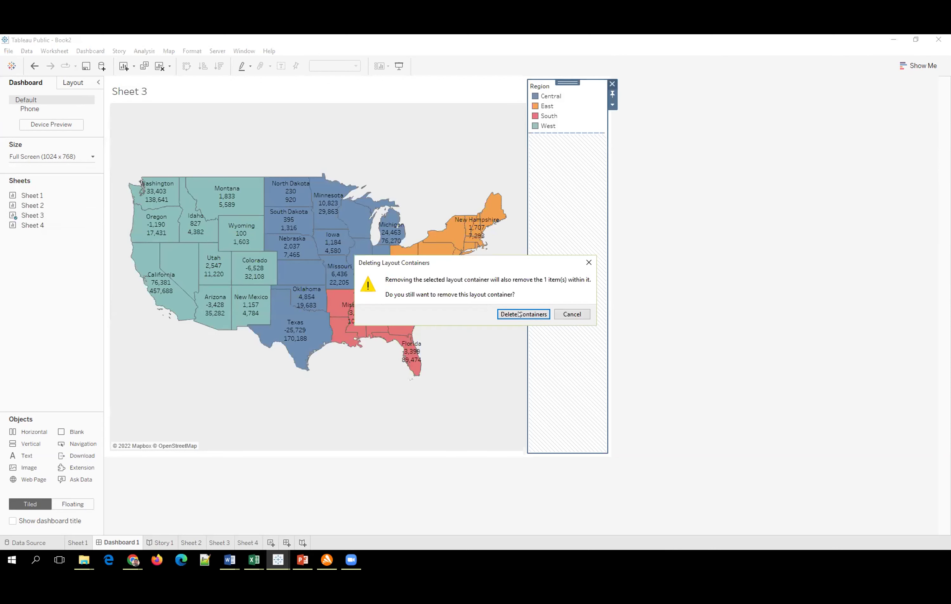
left_click(520, 314)
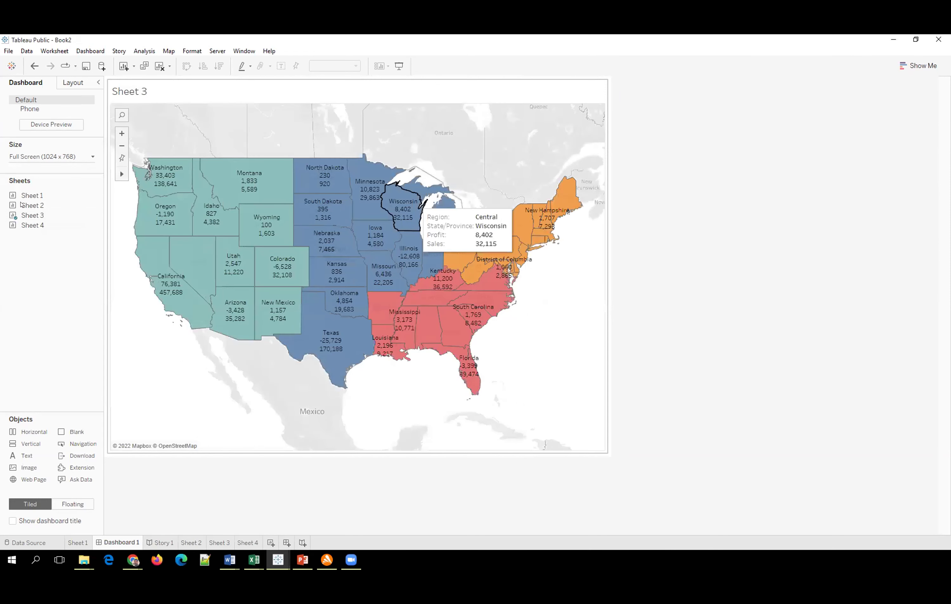
- Place the Sheet 2 scatter plot below the map on the dashboard and delete the container holding its Profit legend
left_click_drag(21, 205, 335, 367)
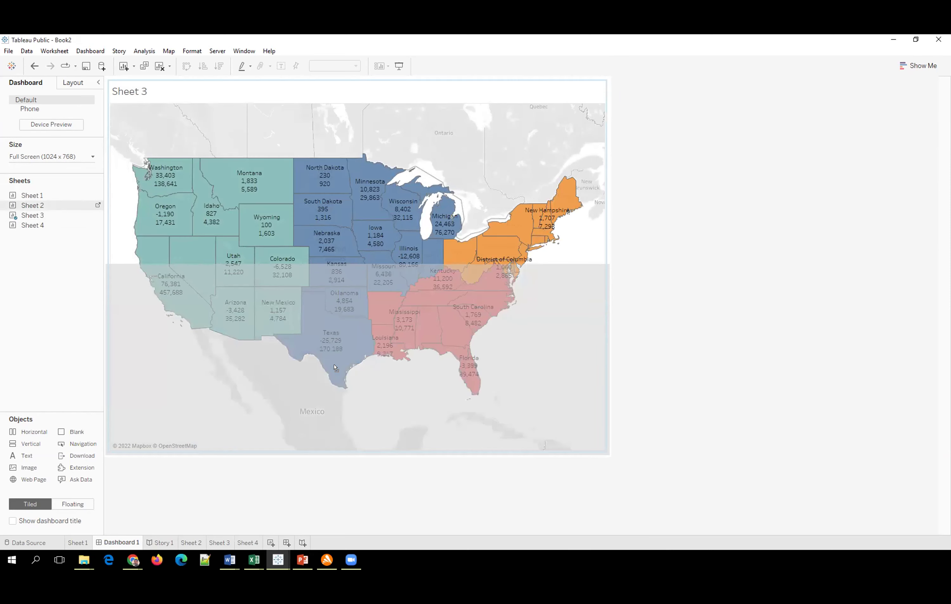
left_click_drag(334, 366, 334, 369)
left_click_drag(370, 175, 370, 174)
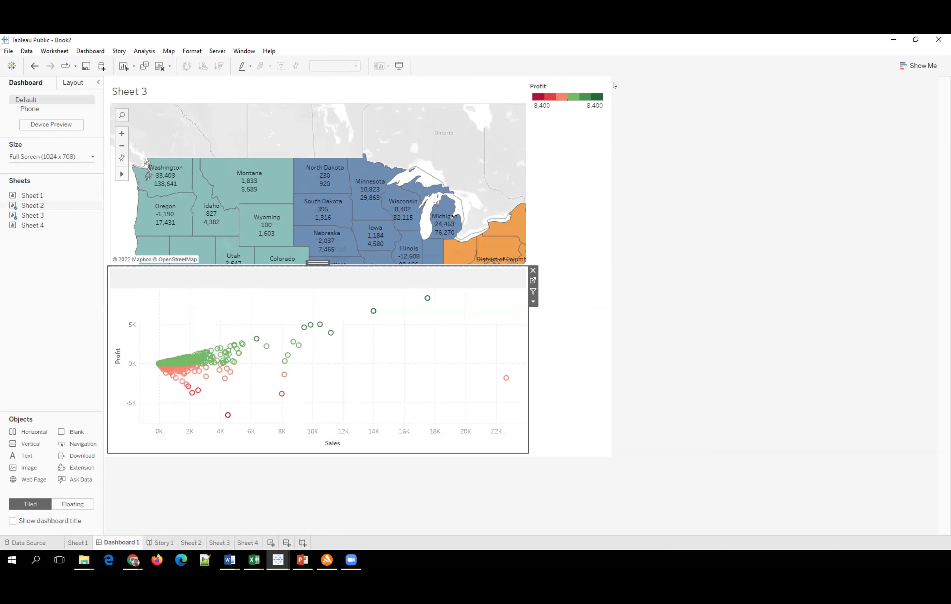
left_click(580, 95)
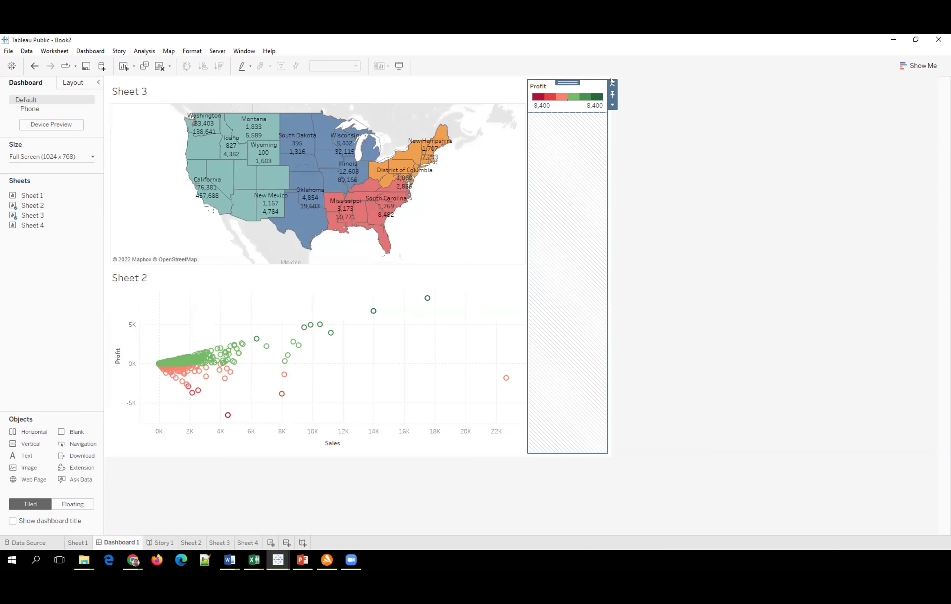
key("Delete")
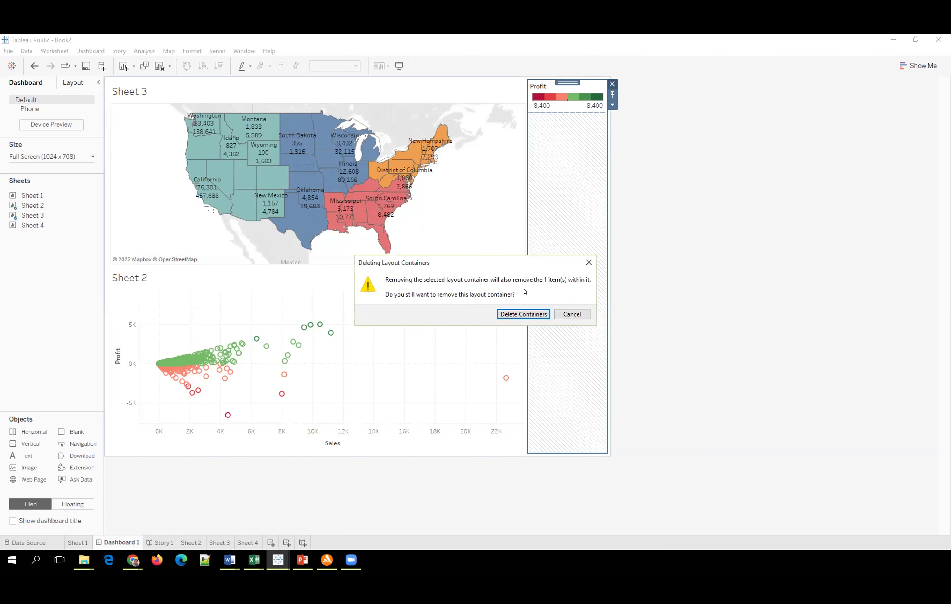
key("Return")
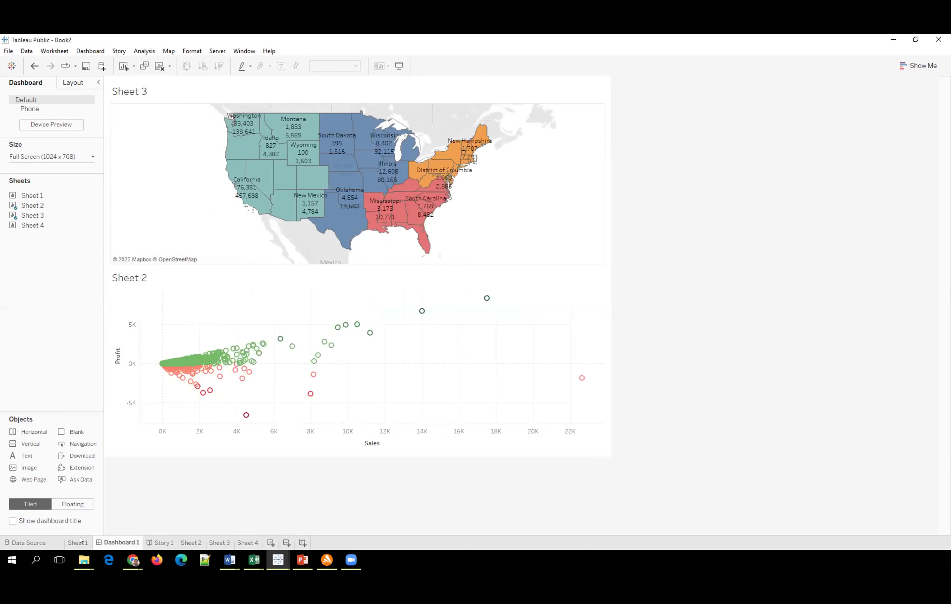
- Change the title of the Sheet 1 bar chart to "Sales by Region" in bold
left_click(80, 541)
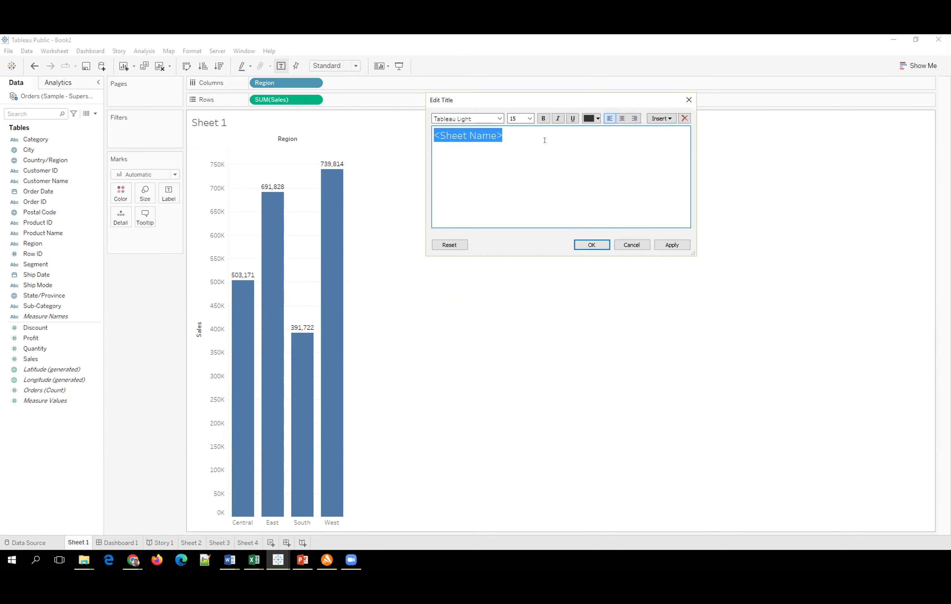
type("Sales")
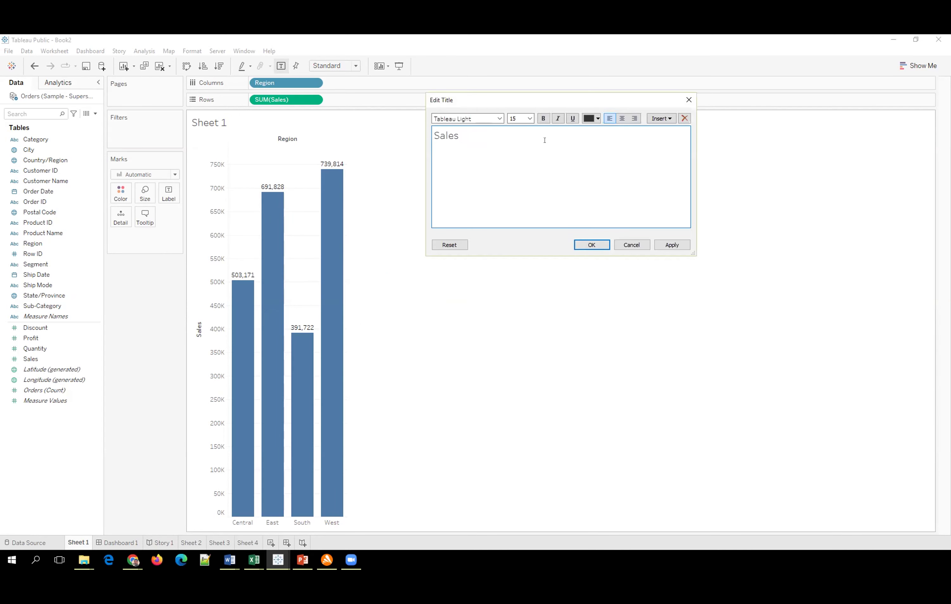
type(" by Region")
key("ctrl+a")
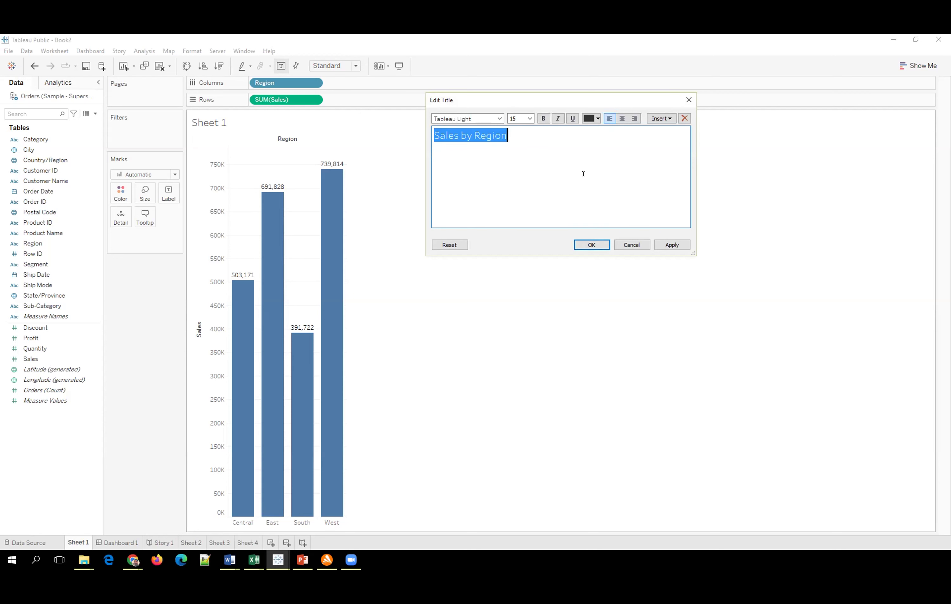
left_click(556, 118)
key("ctrl+i")
key("ctrl+b")
left_click(593, 244)
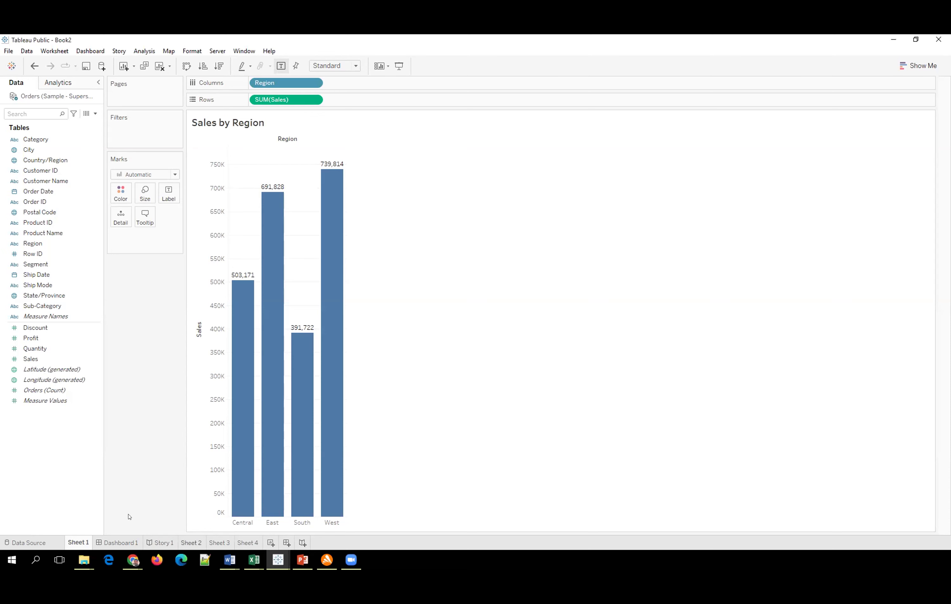
- Change the title of the Sheet 2 scatter plot to "Sales Vs Profit" in bold
left_click(191, 542)
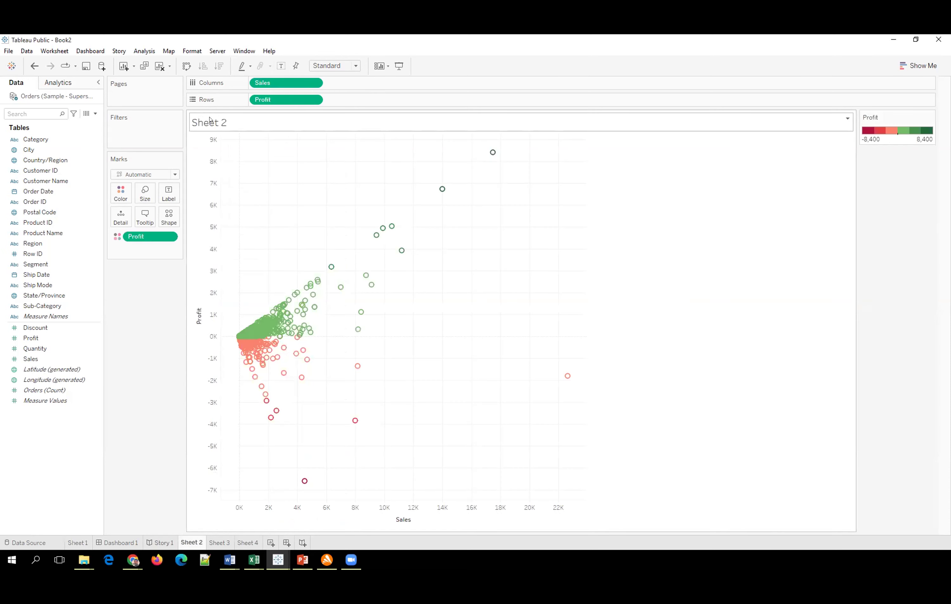
double_click(209, 121)
key("ctrl+a")
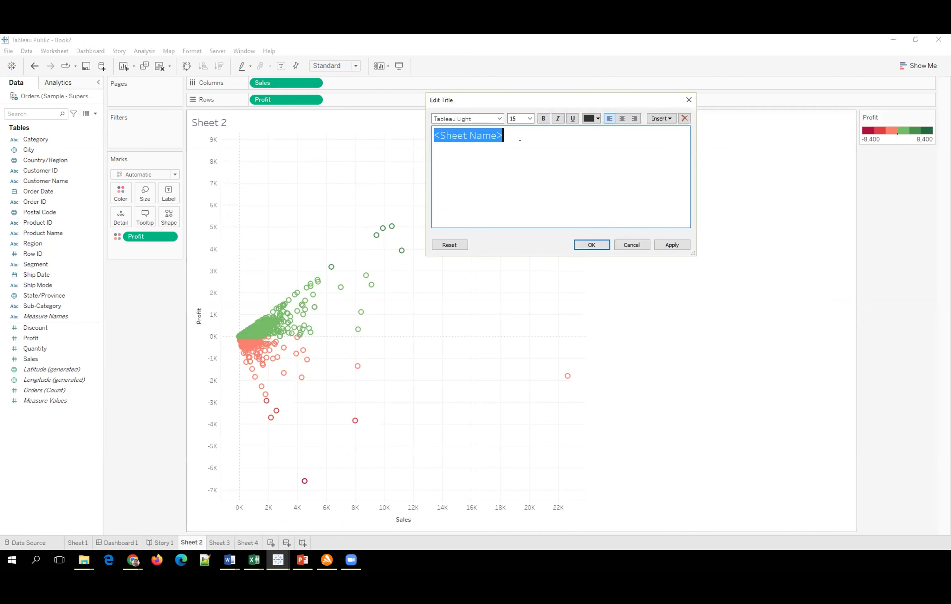
type("S")
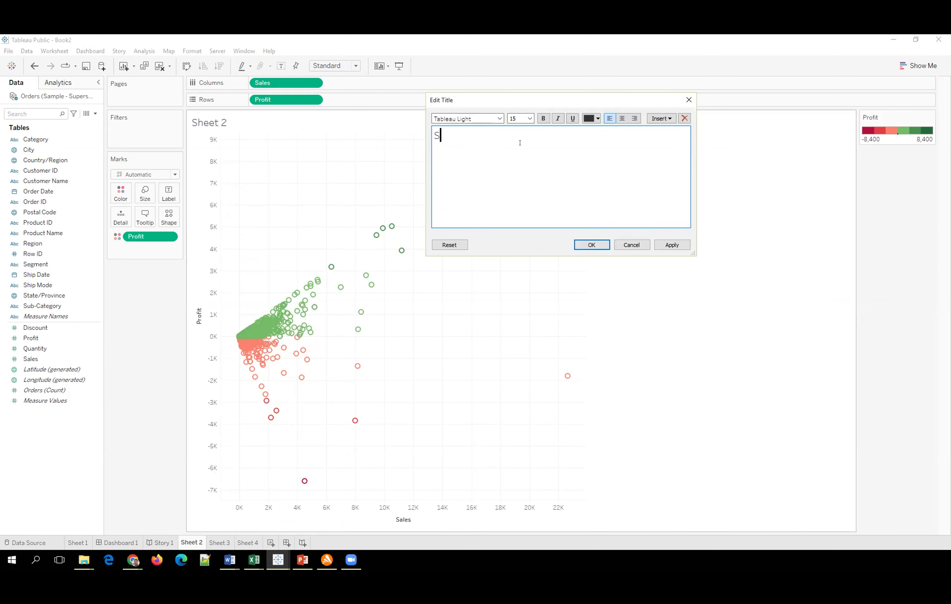
type("ales Vs Profi")
key("BackSpace")
type("it")
key("ctrl+a")
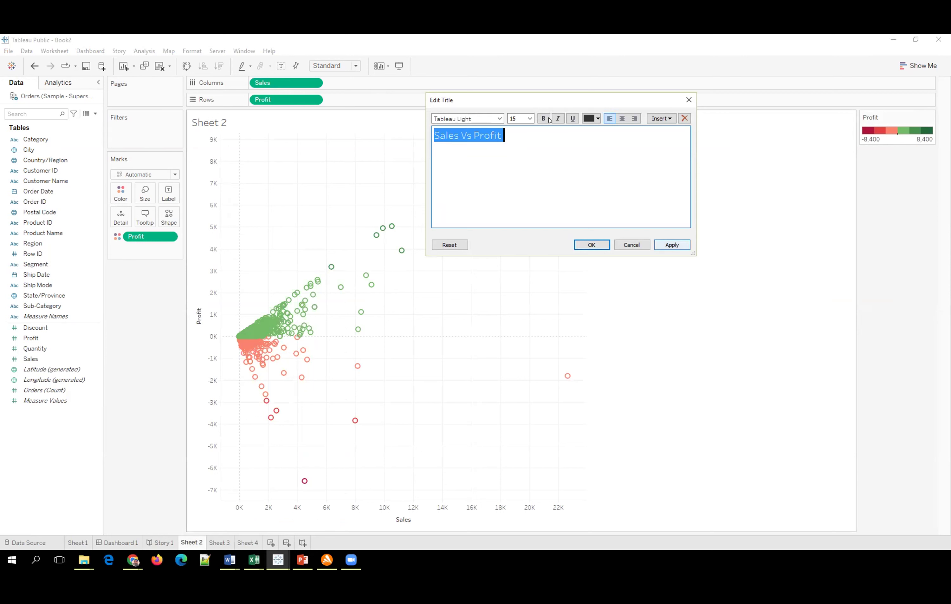
left_click(543, 118)
left_click(666, 244)
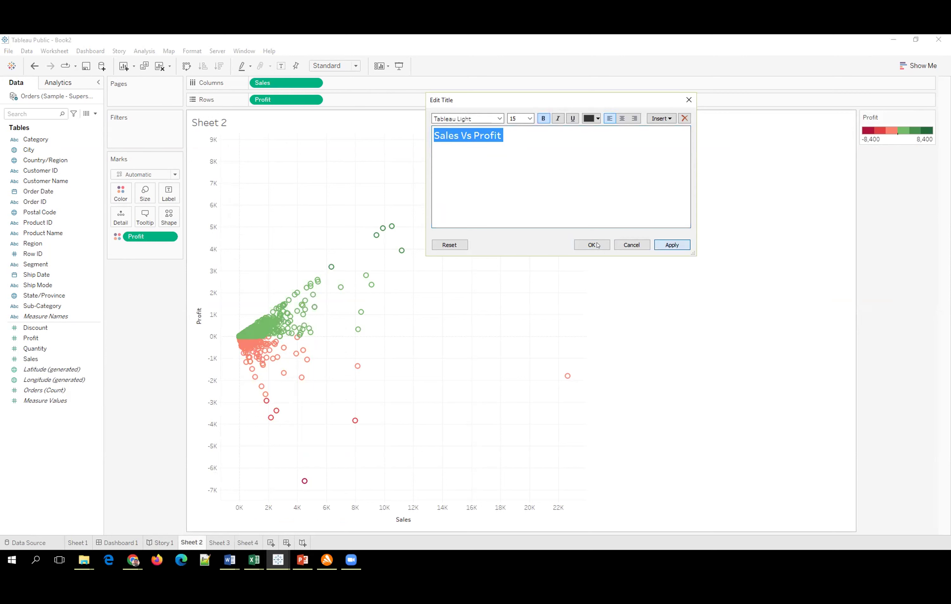
left_click(597, 245)
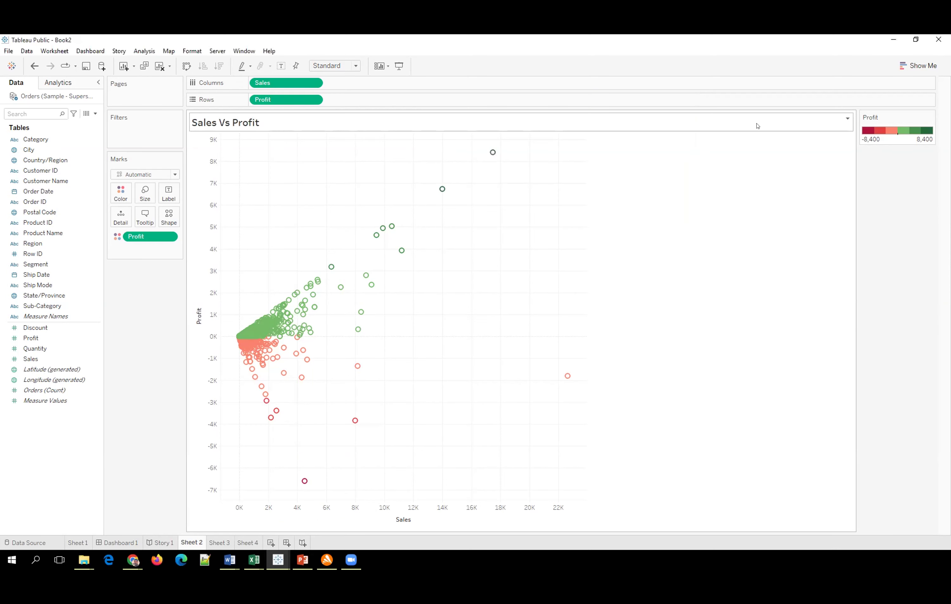
left_click(848, 118)
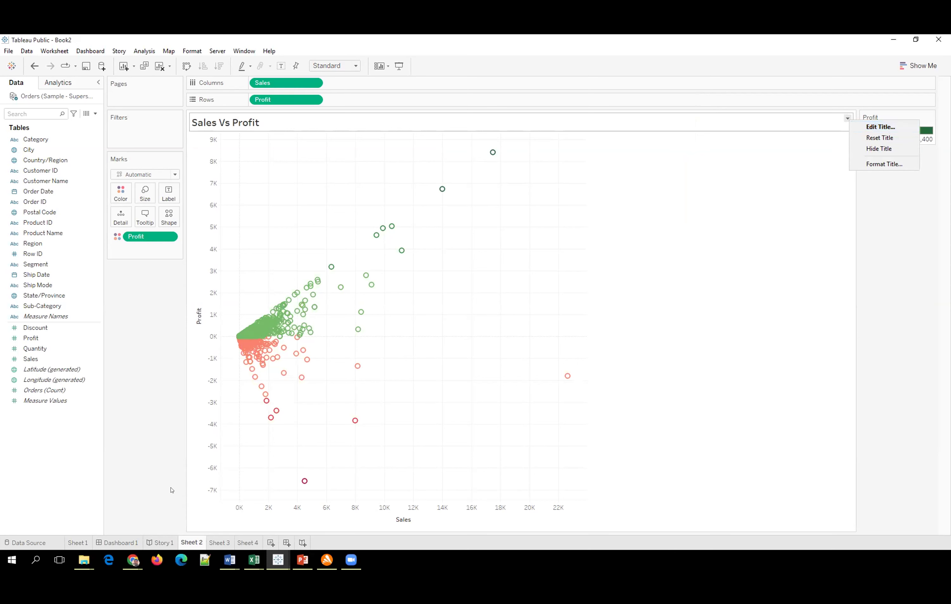
- Rename the Sheet 3 worksheet as "Sales by State" so its title follows
double_click(211, 542)
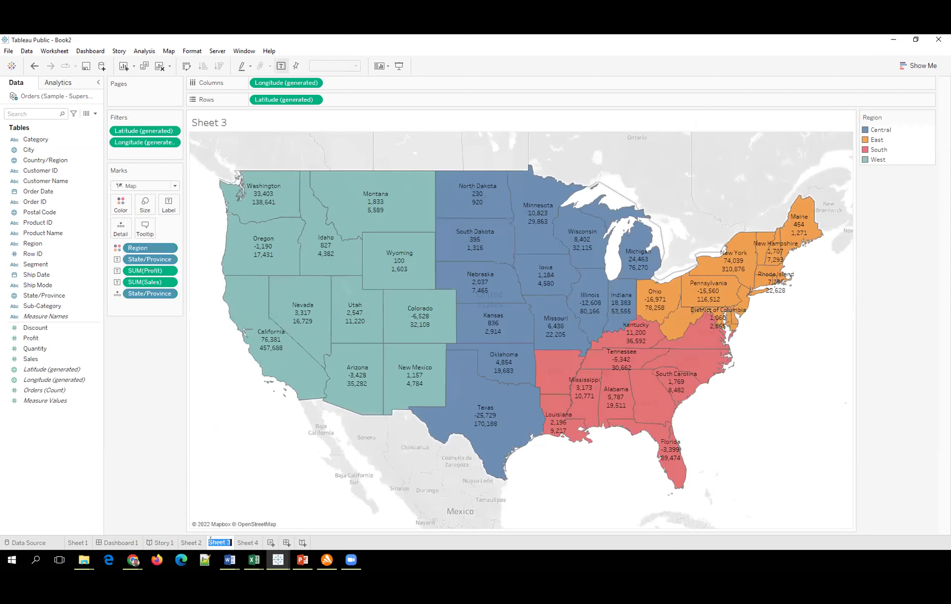
type("Sales by St")
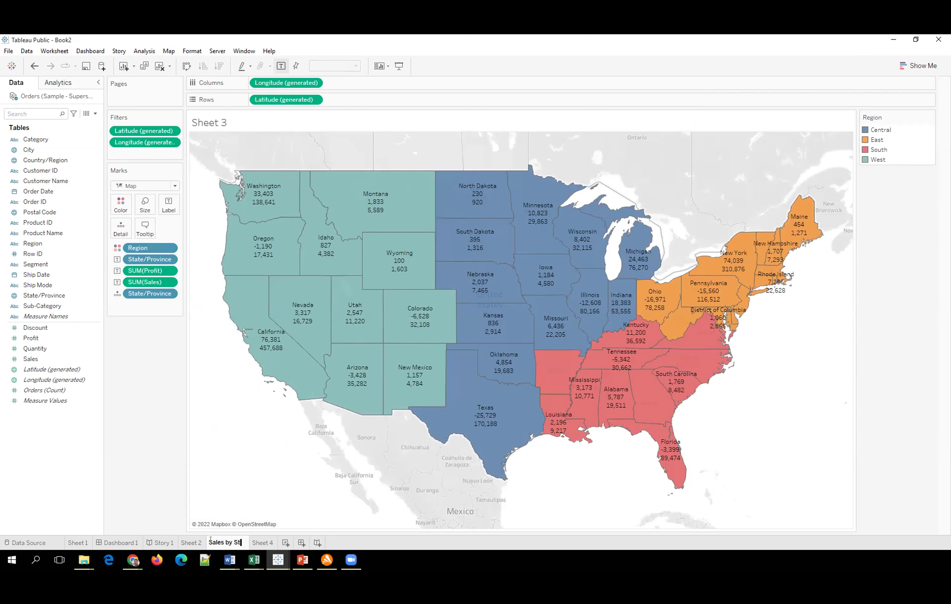
type("ate")
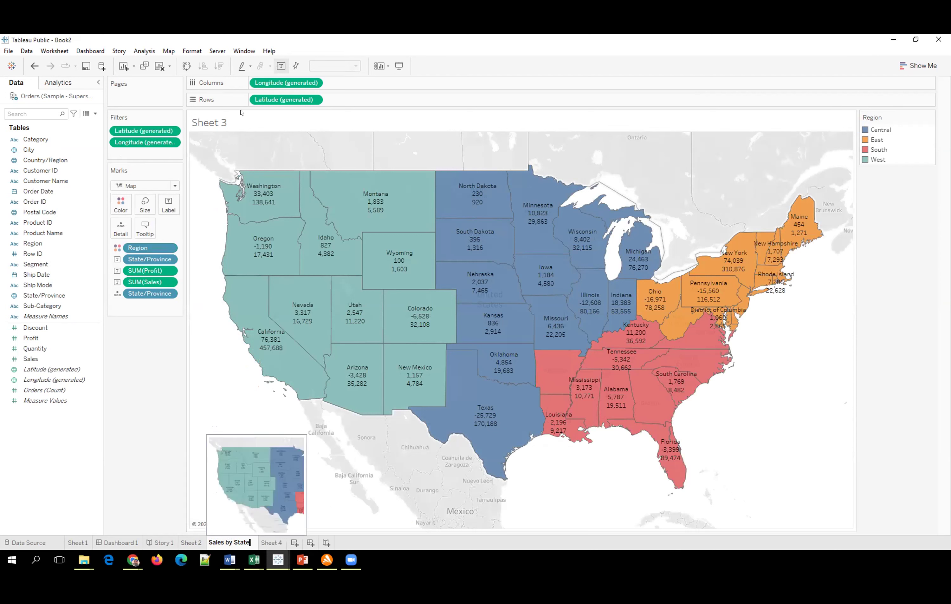
left_click(231, 120)
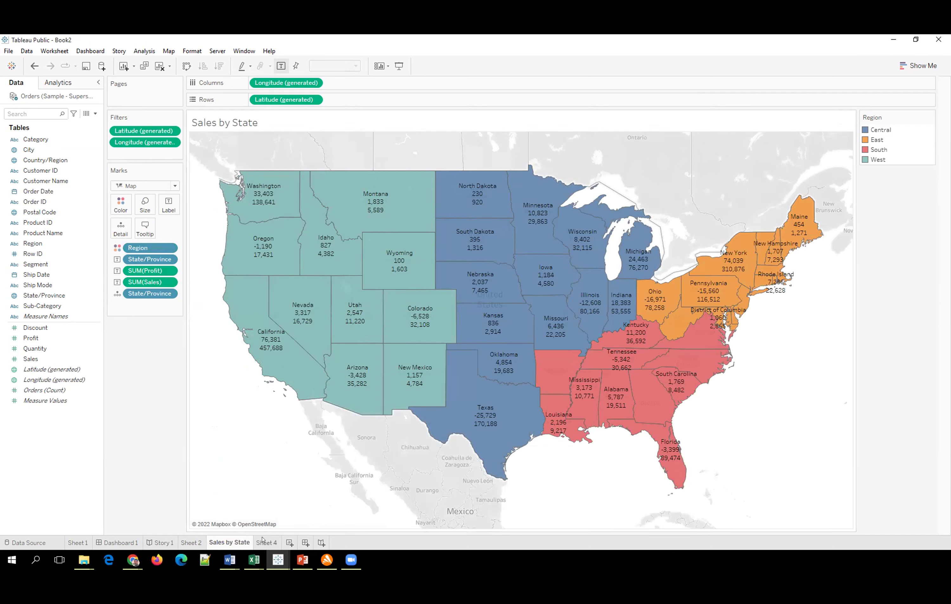
left_click(264, 542)
key("ctrl+shift+Tab")
left_click(82, 543)
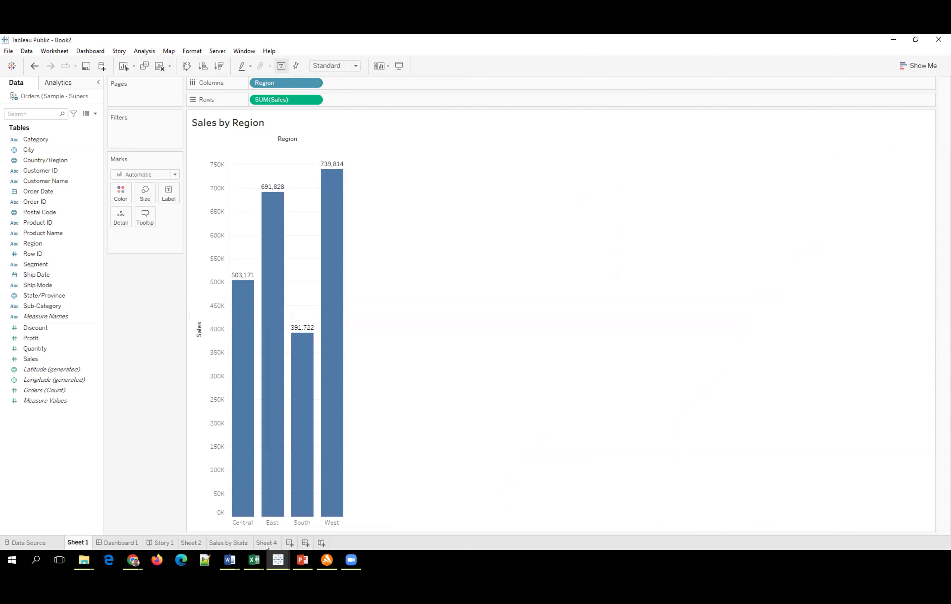
double_click(218, 119)
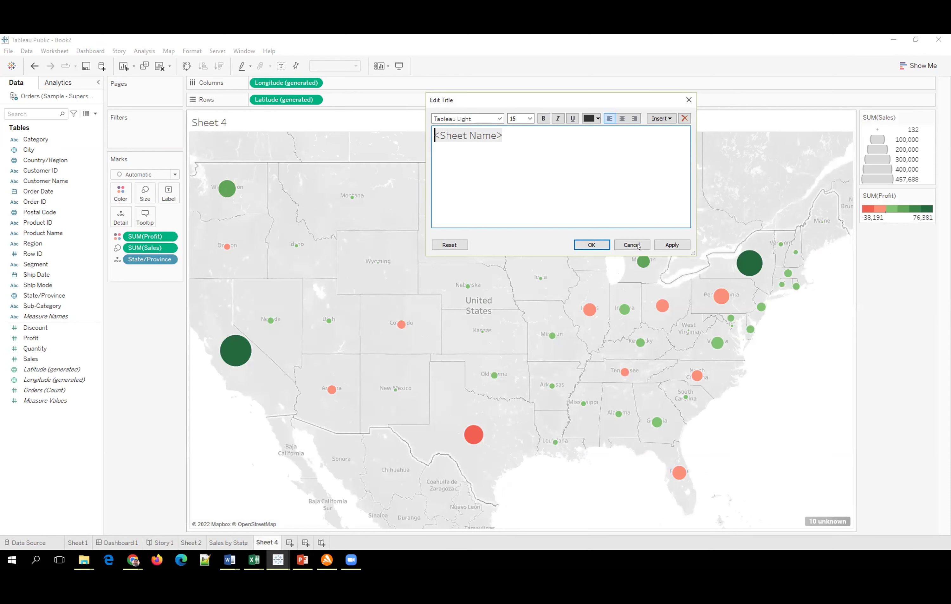
left_click(219, 543)
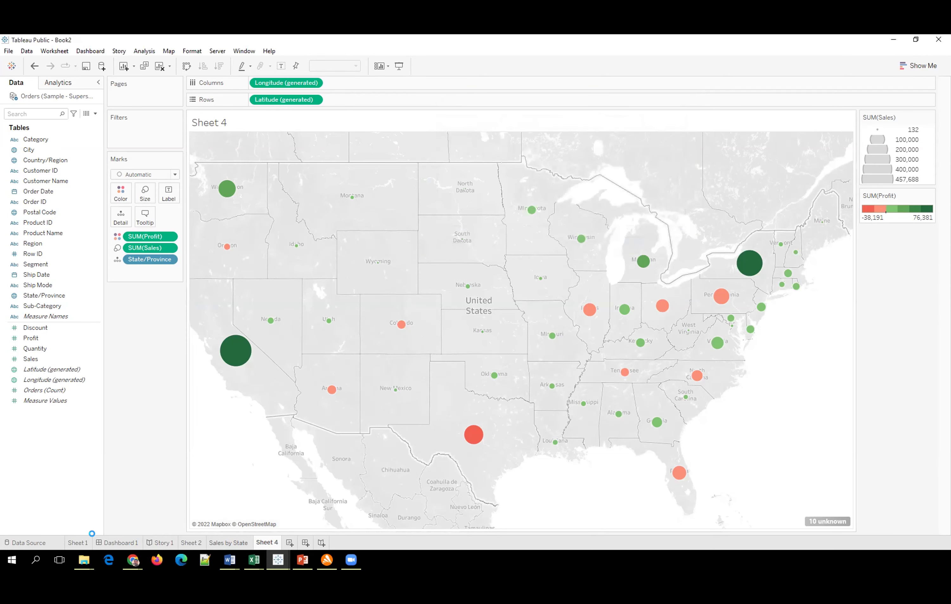
- Return to the dashboard and rename it as "Sales Dashboard 1"
double_click(112, 543)
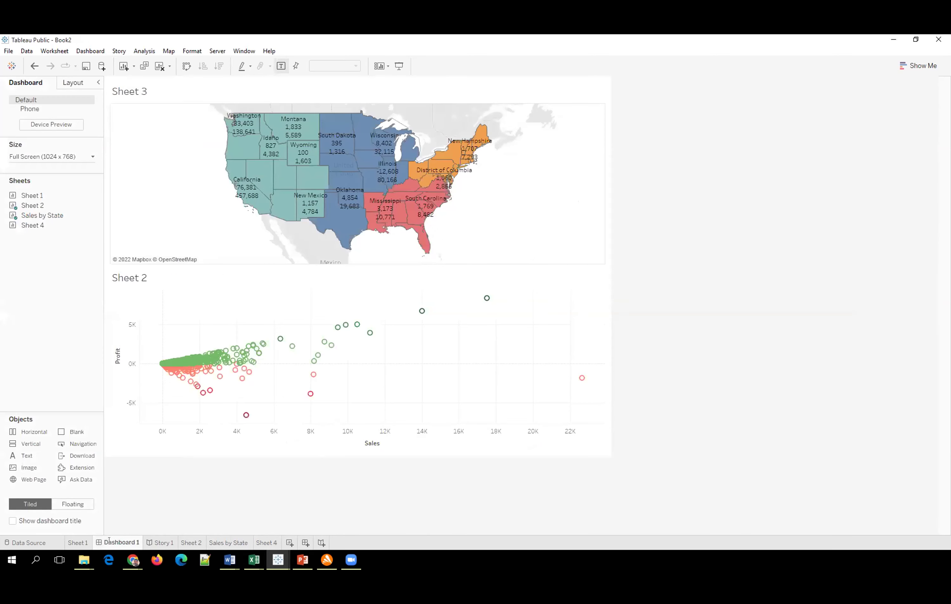
left_click(109, 539)
type("Sales")
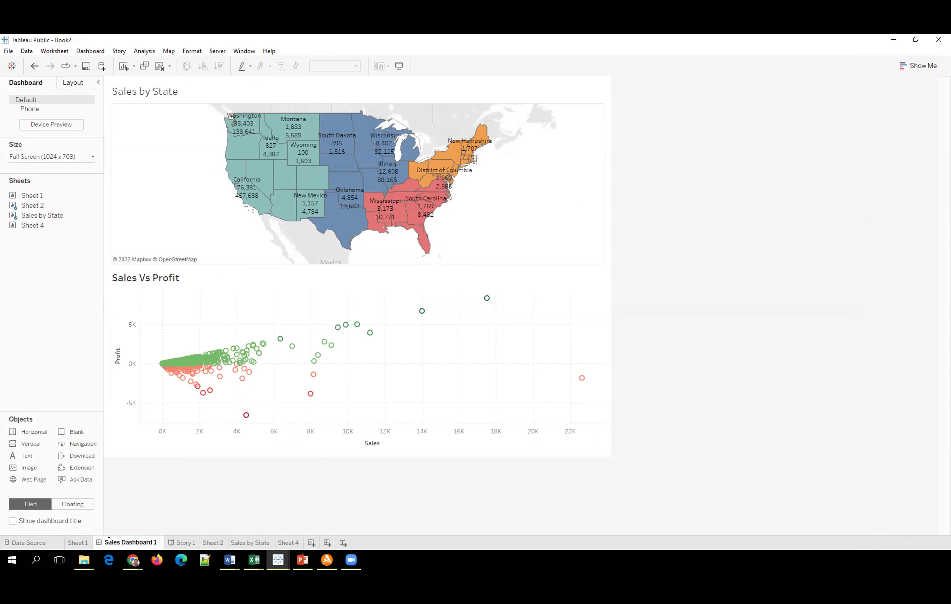
- Shorten the dashboard's name to "Sales Dashboard", show its title, and place Sheet 1 beside the Sales Vs Profit chart
key("BackSpace")
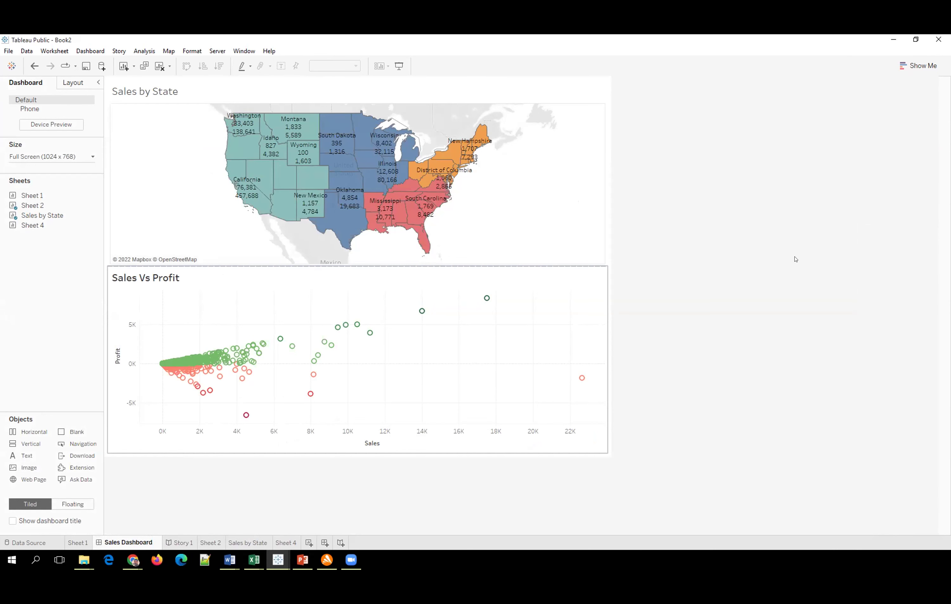
mouse_move(33, 195)
left_mouse_down()
mouse_move(382, 287)
mouse_move(423, 308)
mouse_move(452, 365)
left_mouse_up()
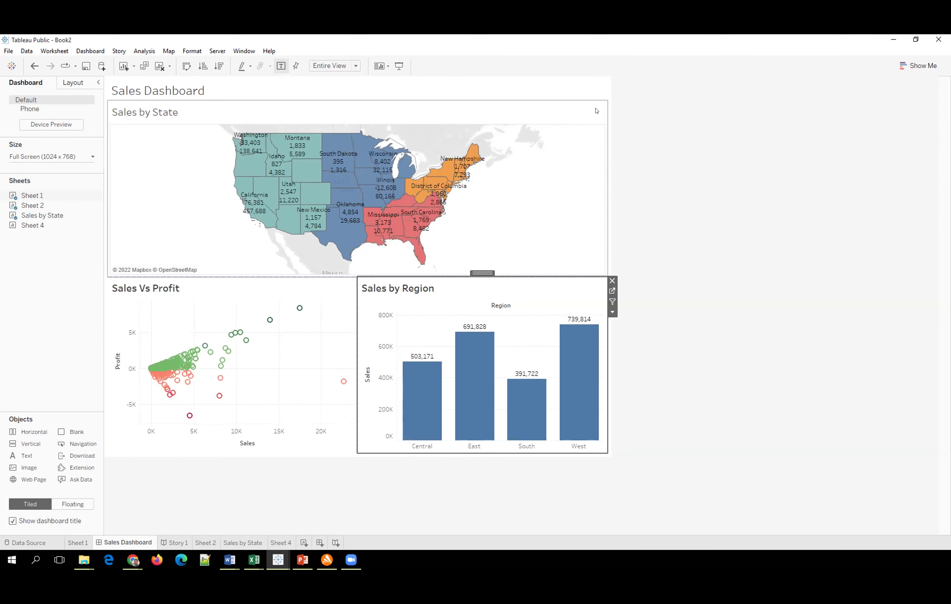
- Use the Sales by State map as a filter and test it in presentation mode by selecting Montana and Nevada
left_click(597, 112)
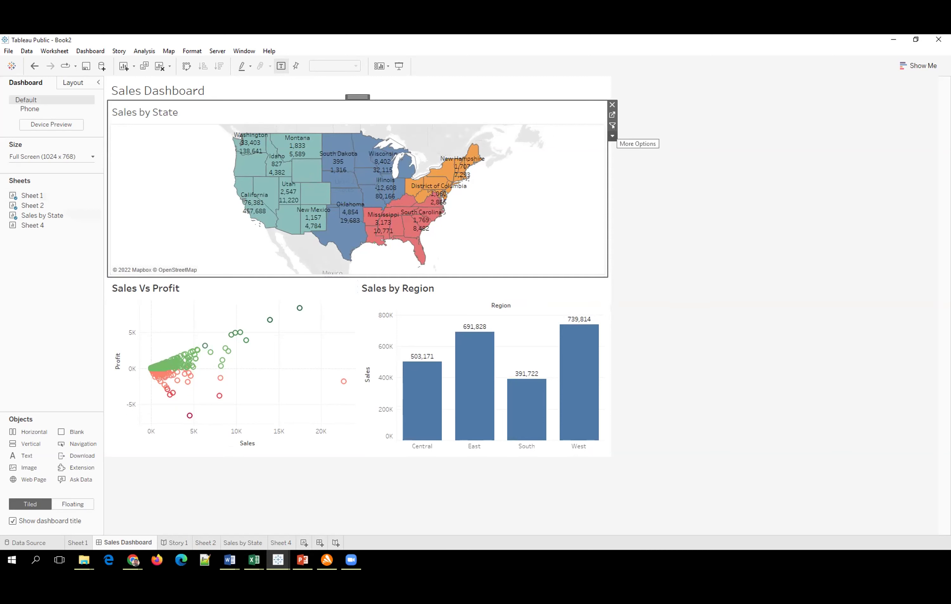
left_click(612, 126)
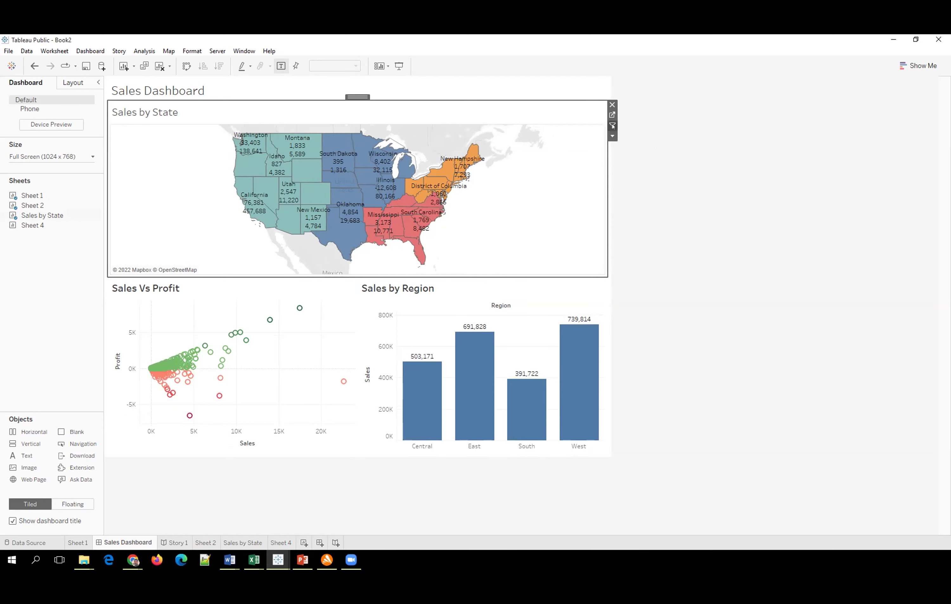
left_click(399, 65)
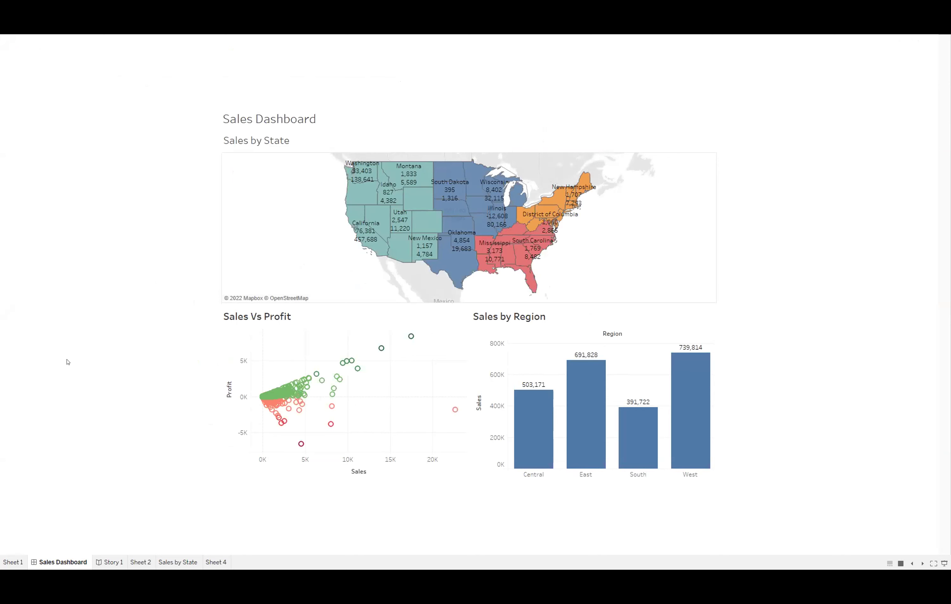
mouse_move(403, 174)
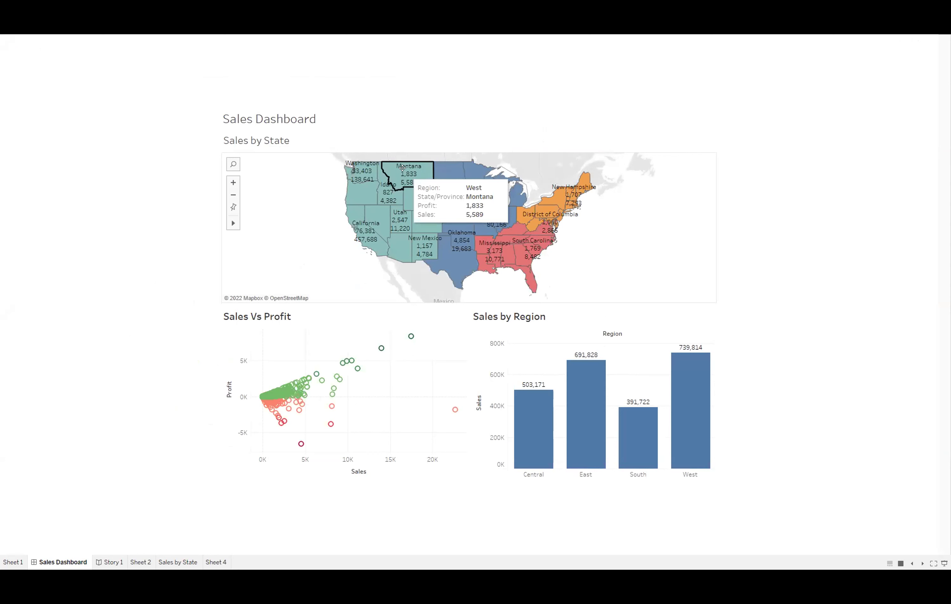
left_click(403, 168)
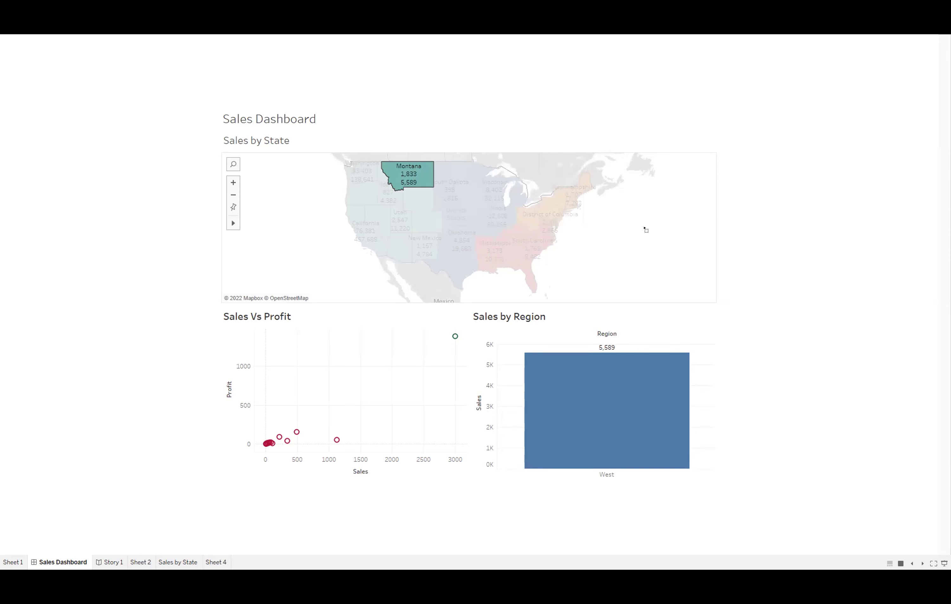
key("Escape")
left_click(378, 221)
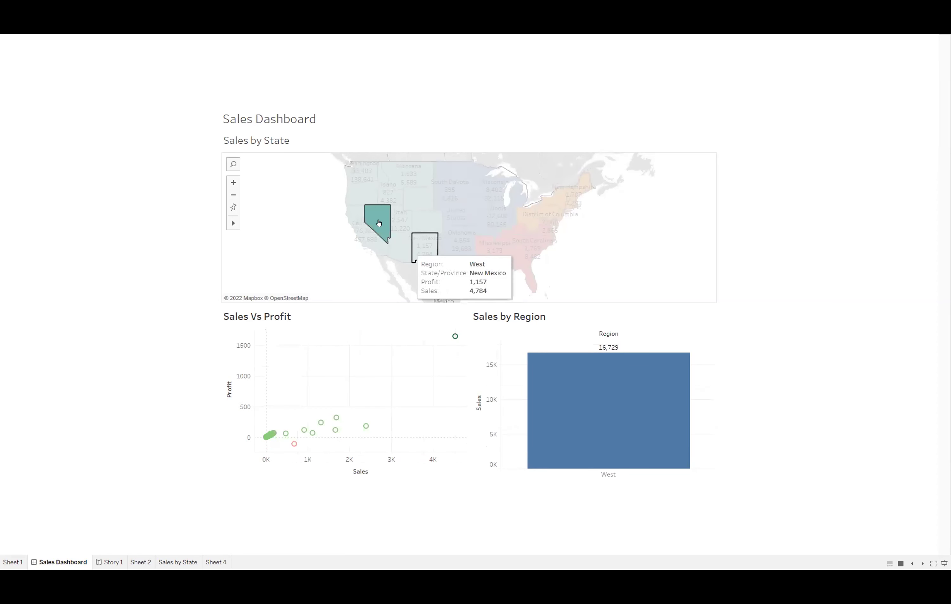
mouse_move(378, 223)
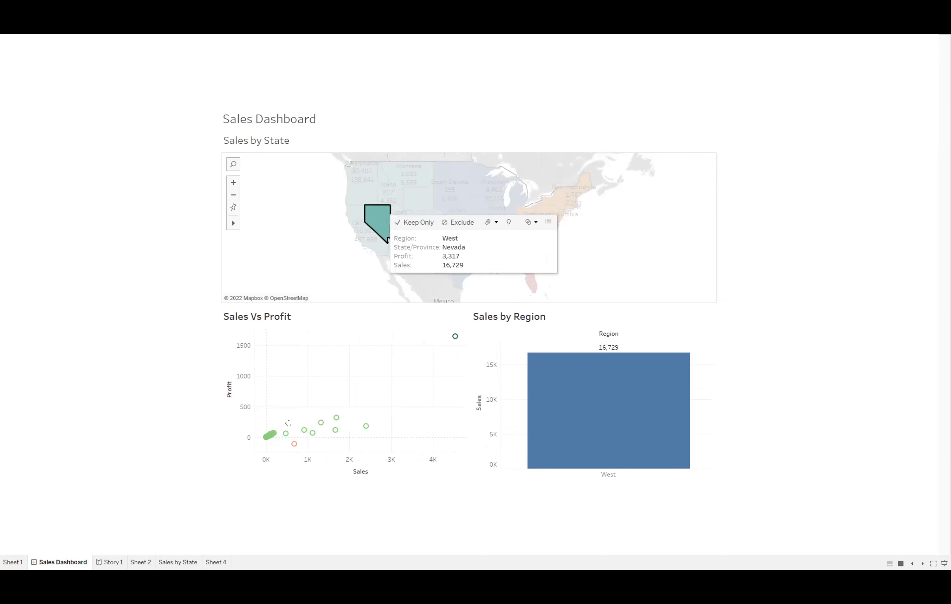
key("Escape")
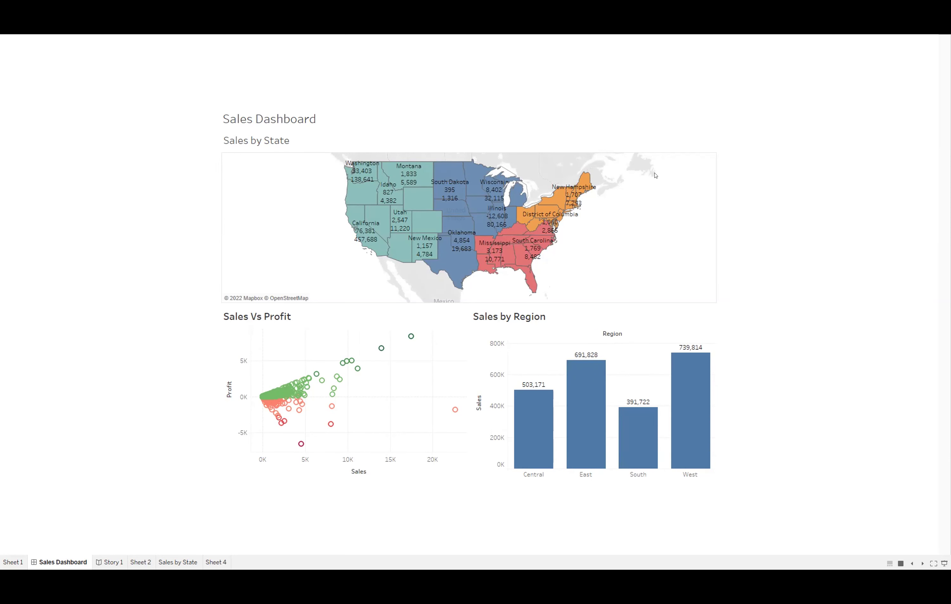
key("Escape")
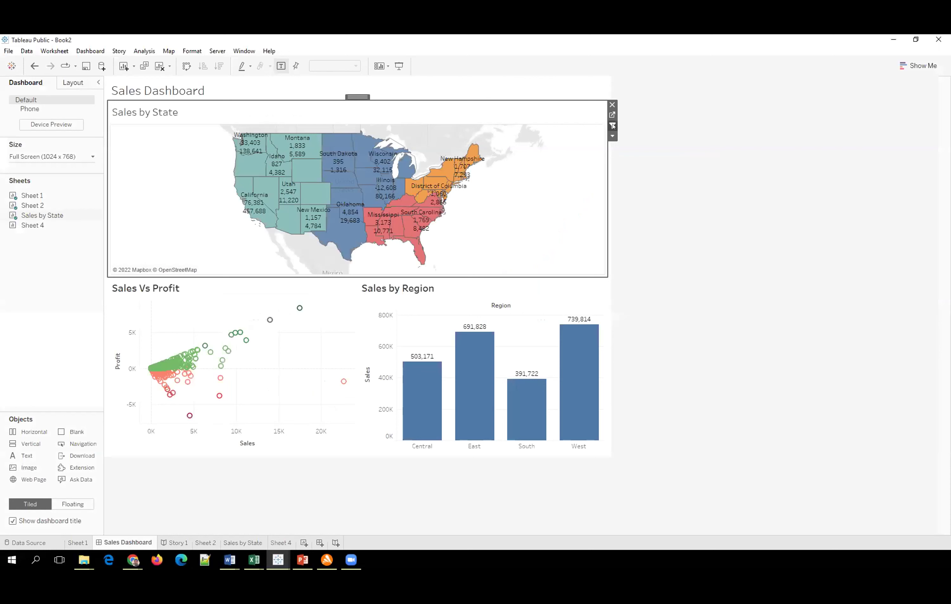
- Switch off the map's use as a filter, select Colorado and Nevada for comparison, and switch the filter back on
left_click(613, 126)
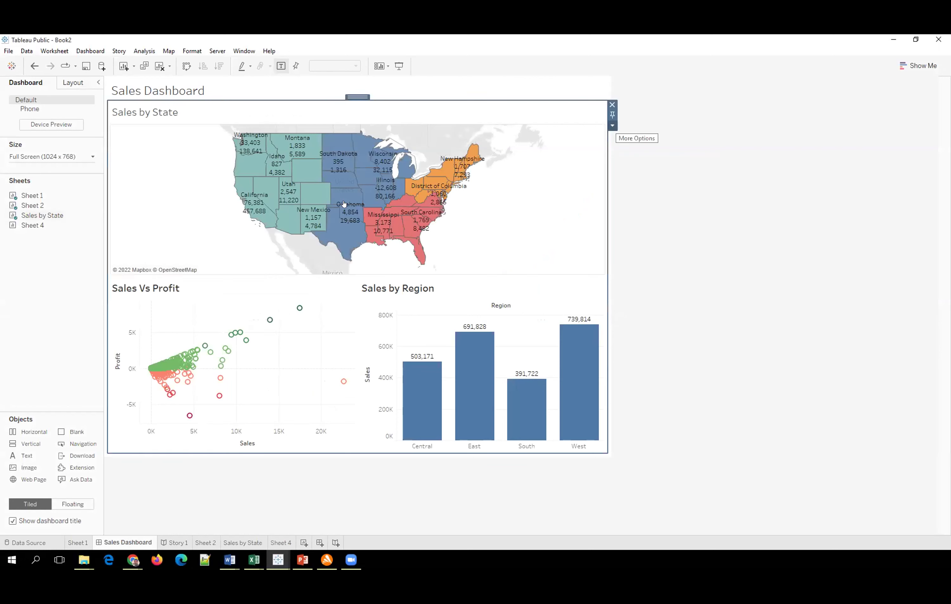
left_click(320, 189)
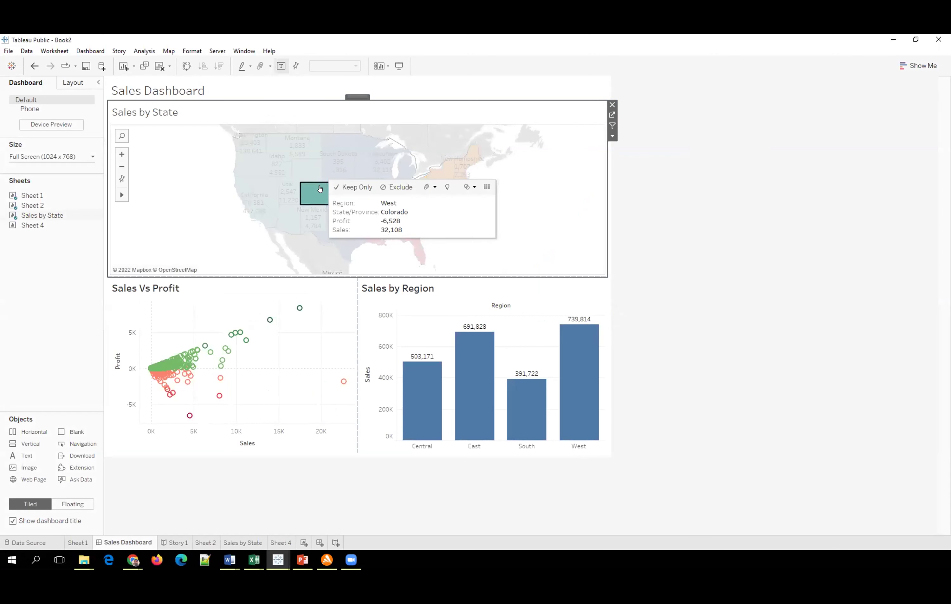
left_click(268, 183)
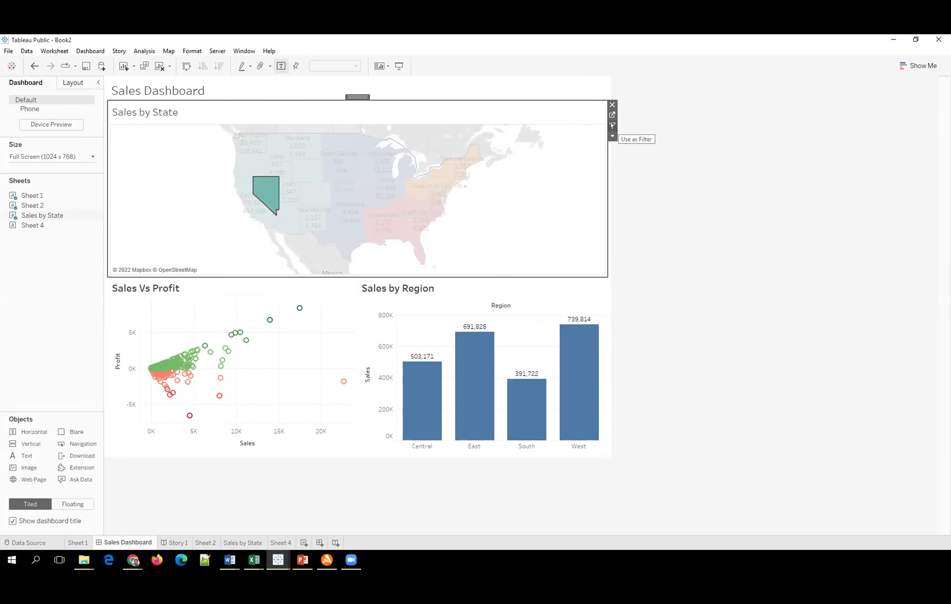
key("Escape")
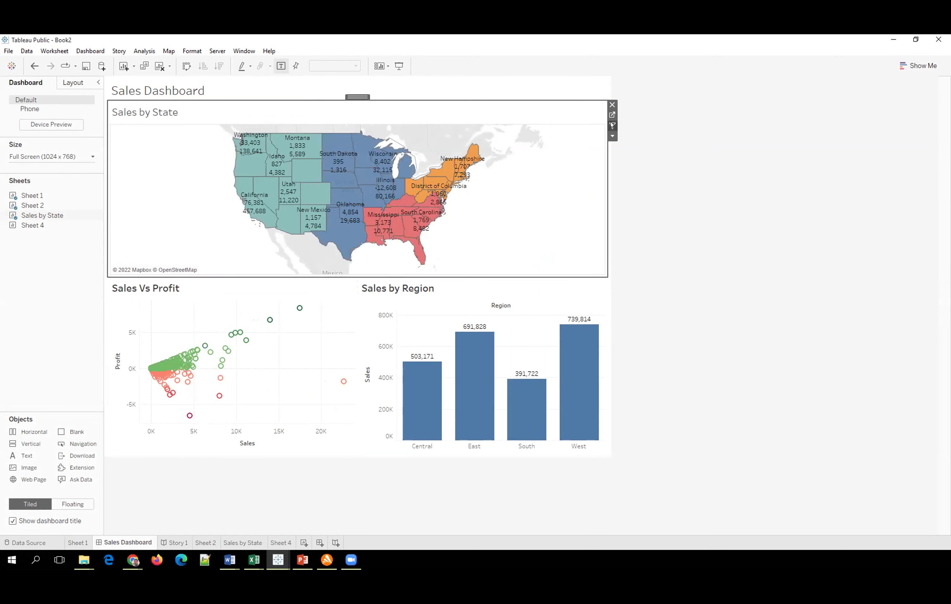
left_click(613, 126)
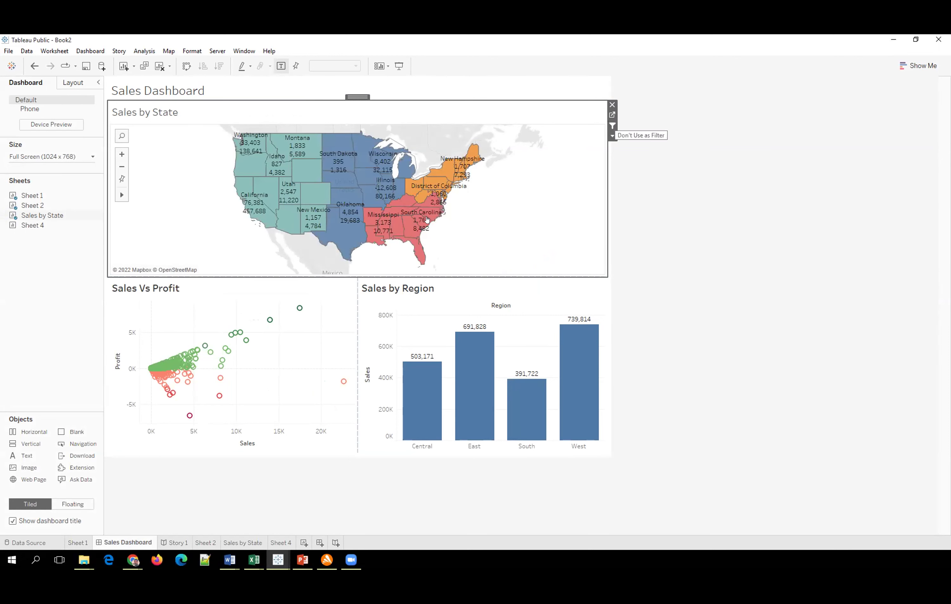
- Filter the dashboard's charts by selecting Montana, Colorado and California in turn on the Sales by State map
mouse_move(308, 143)
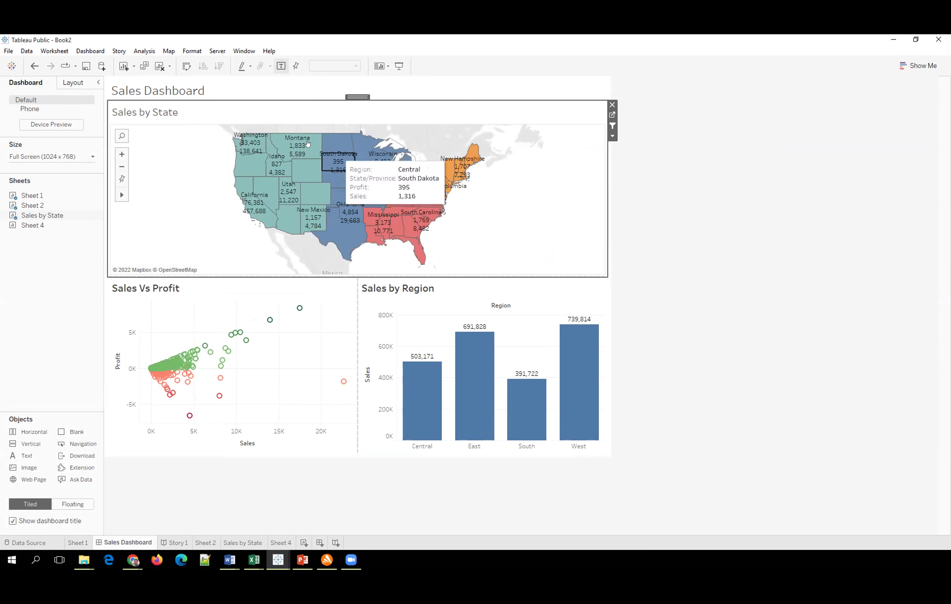
left_click(308, 144)
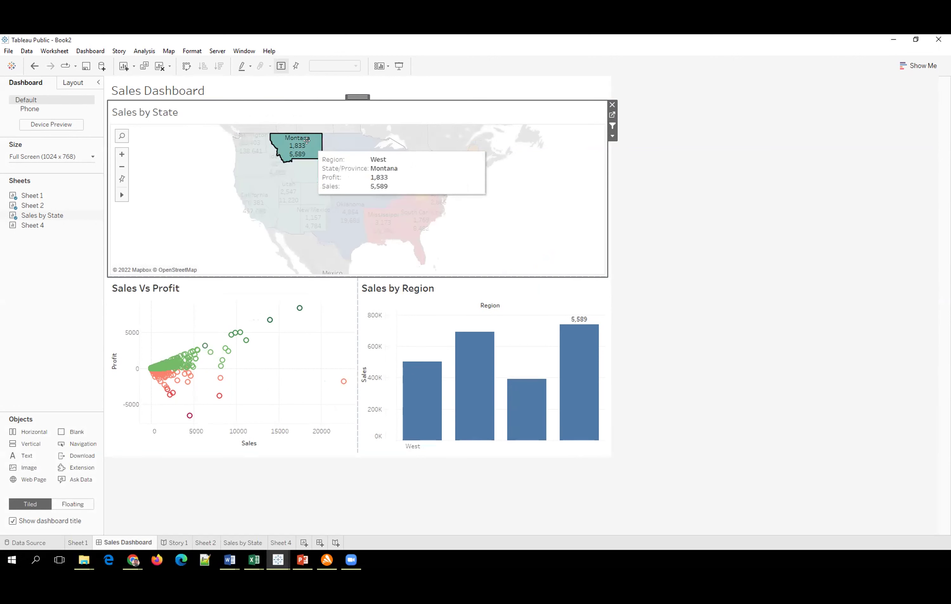
left_click(307, 194)
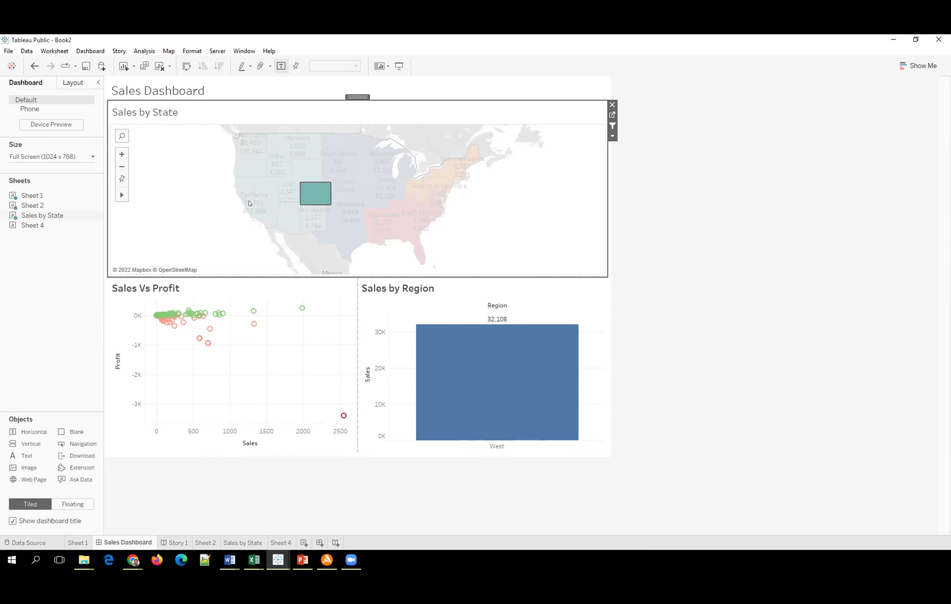
key("Escape")
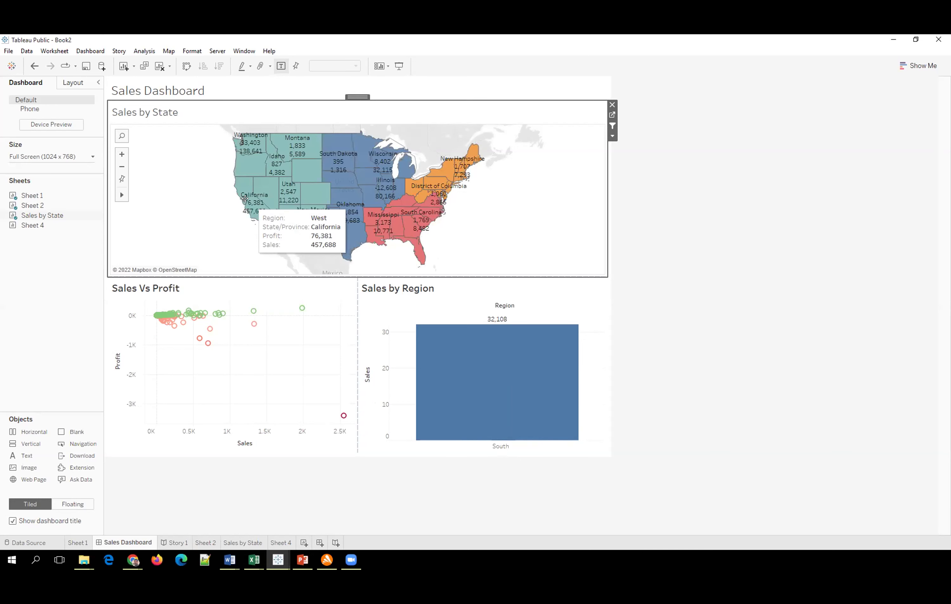
left_click(245, 198)
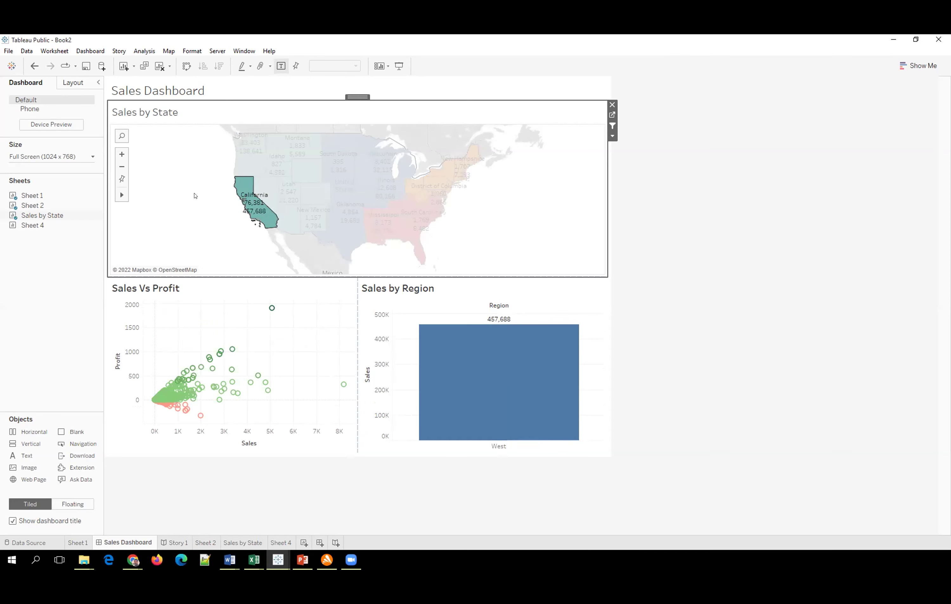
- Open Story 1 and place Sales Dashboard in its first story point, testing the map filter there
left_click(174, 542)
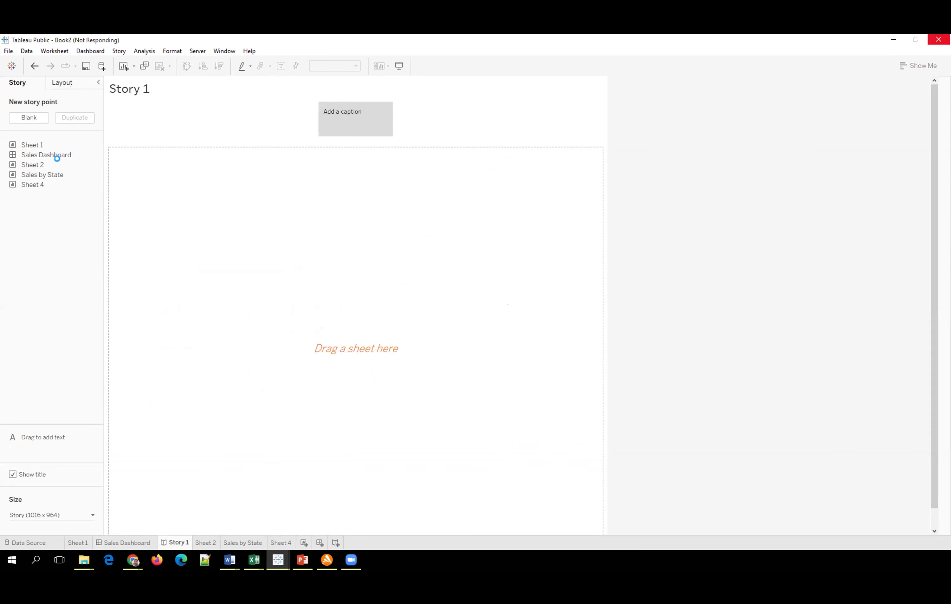
mouse_move(60, 165)
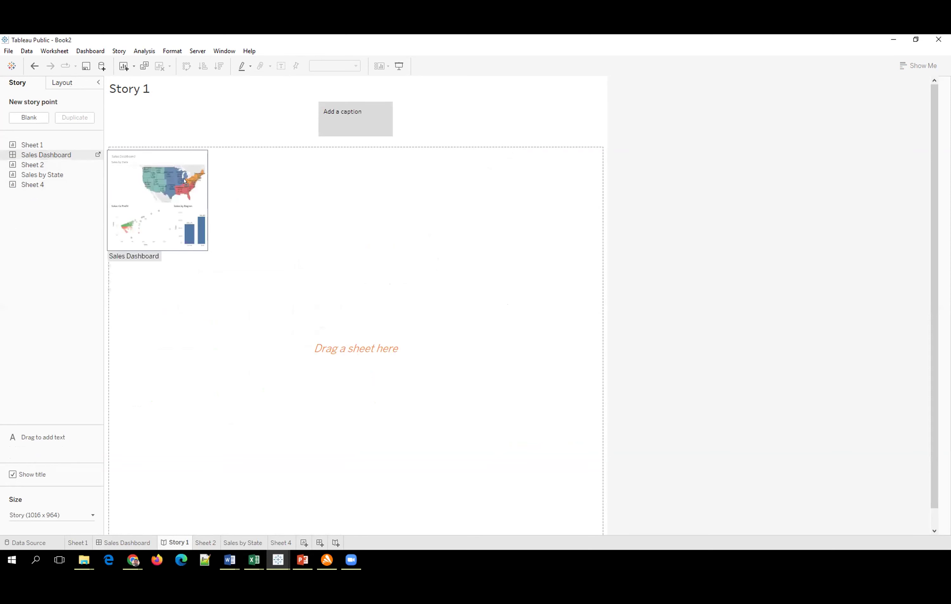
left_click_drag(185, 181, 192, 187)
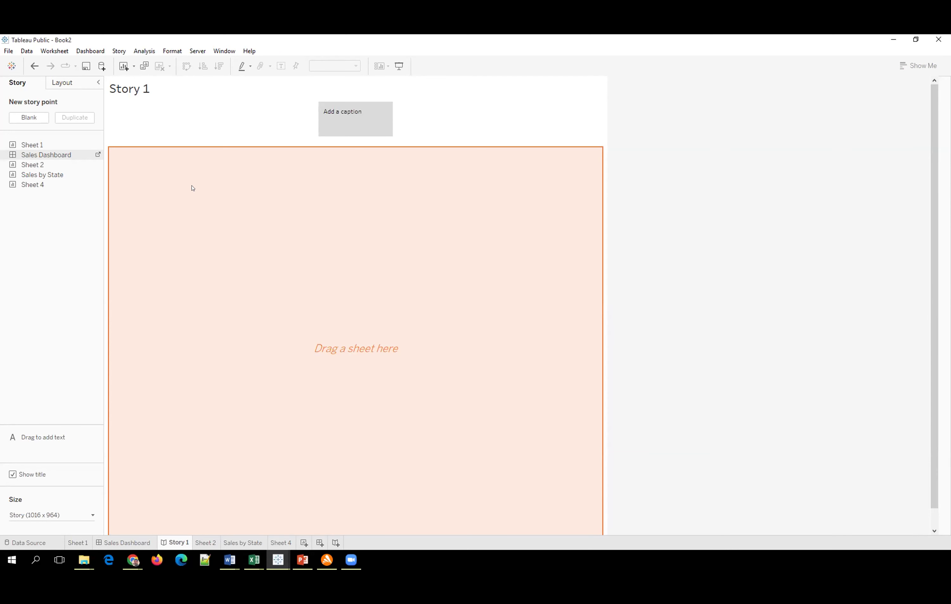
left_click_drag(193, 188, 192, 188)
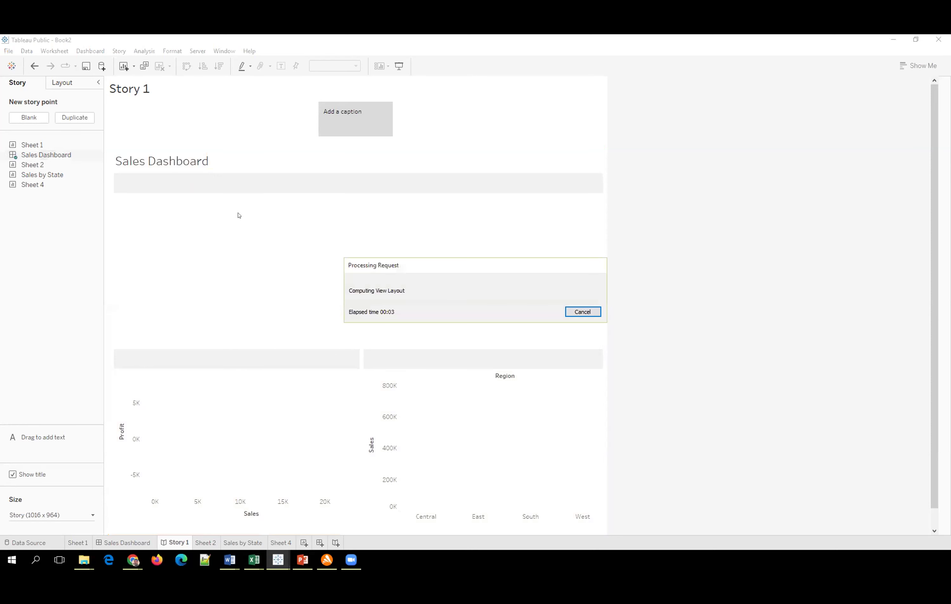
mouse_move(346, 263)
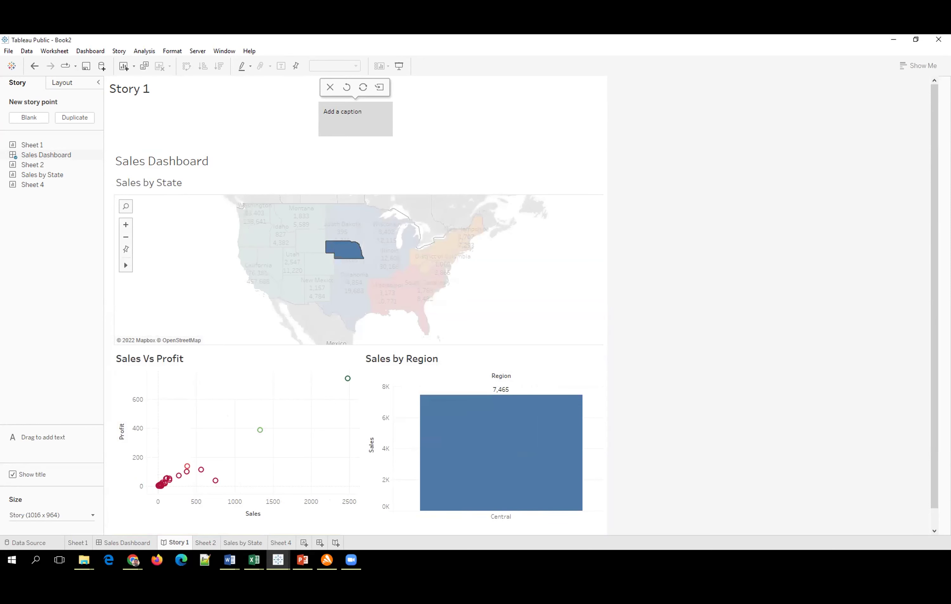
key("Escape")
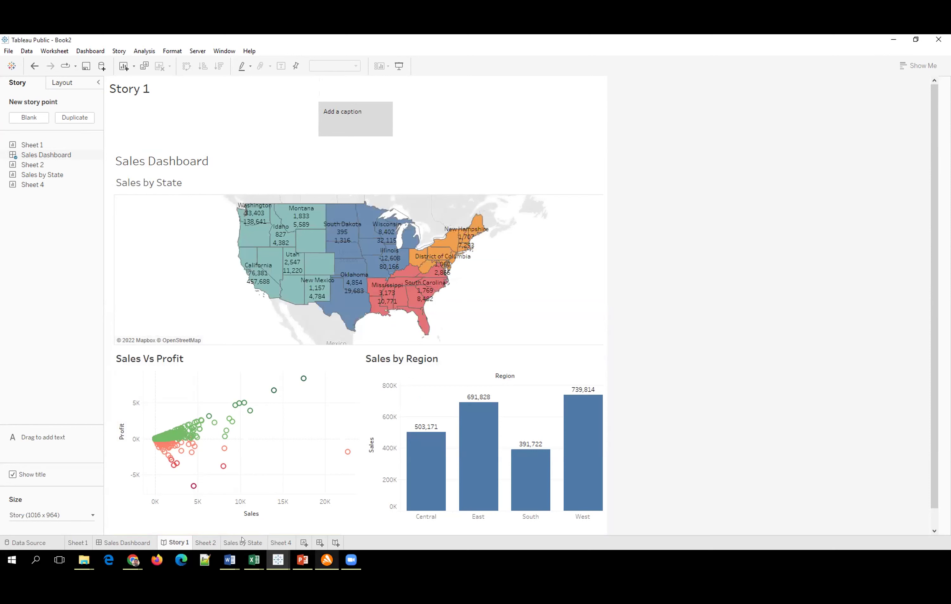
- Add a new blank story point to Story 1 and place the Sheet 2 scatter plot in it
left_click(352, 120)
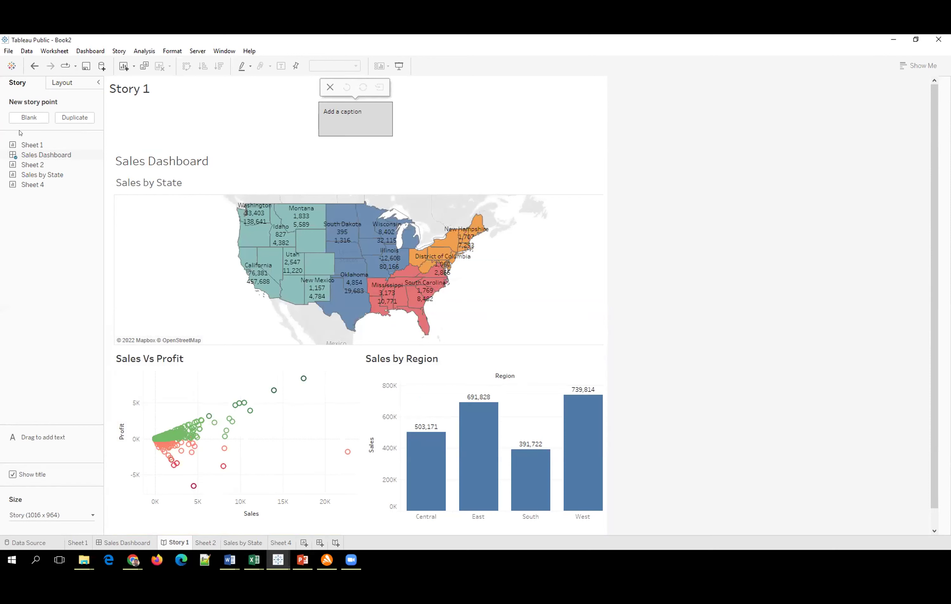
left_click(35, 117)
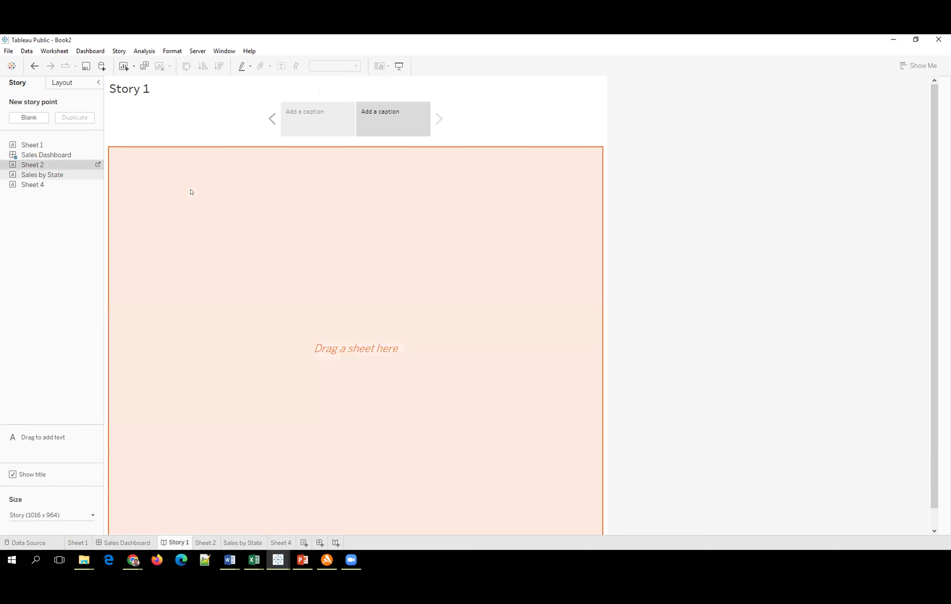
left_click_drag(191, 191, 191, 192)
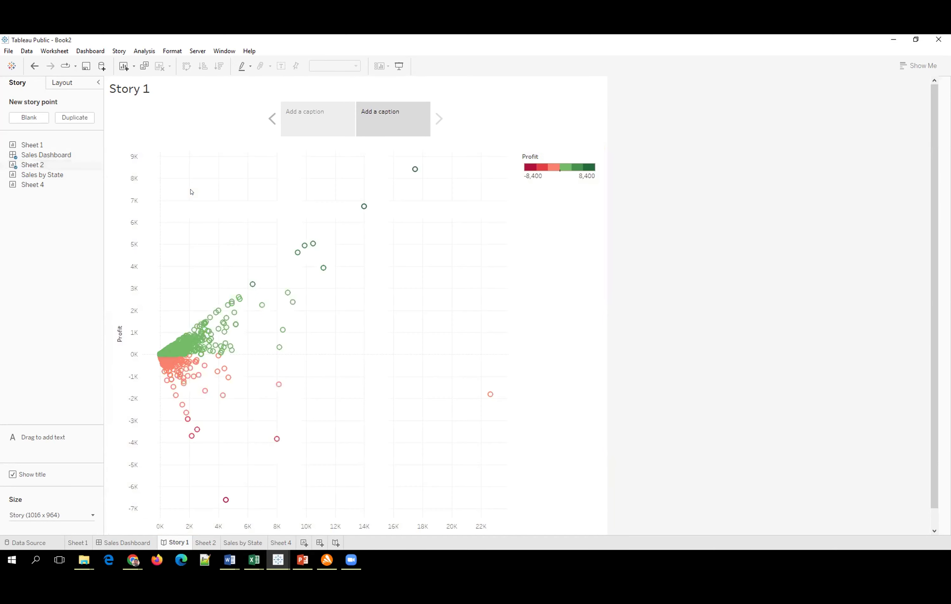
- Insert a tiled Blank object above the Sales by State map in Sales Dashboard and delete it
left_click(127, 542)
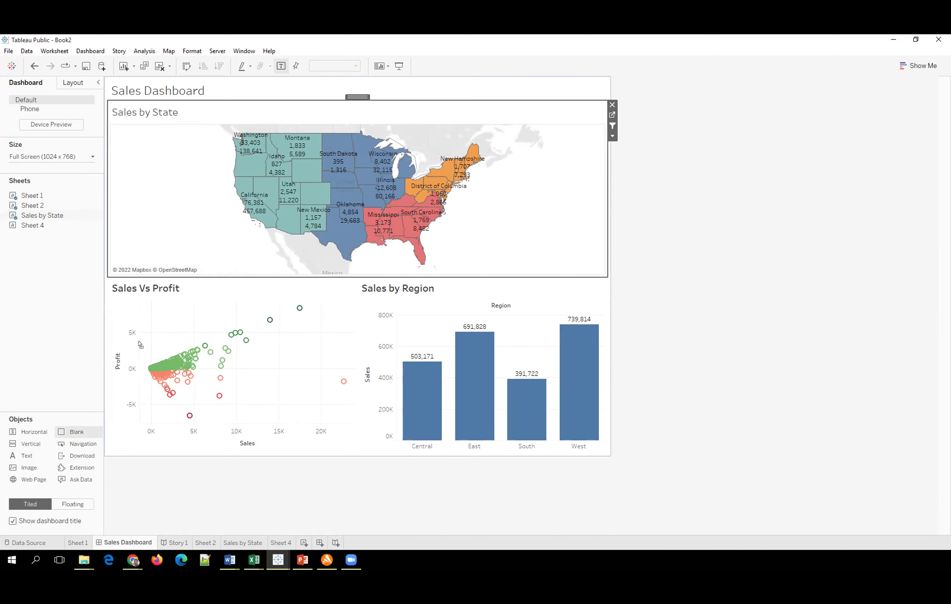
left_click_drag(162, 286, 358, 188)
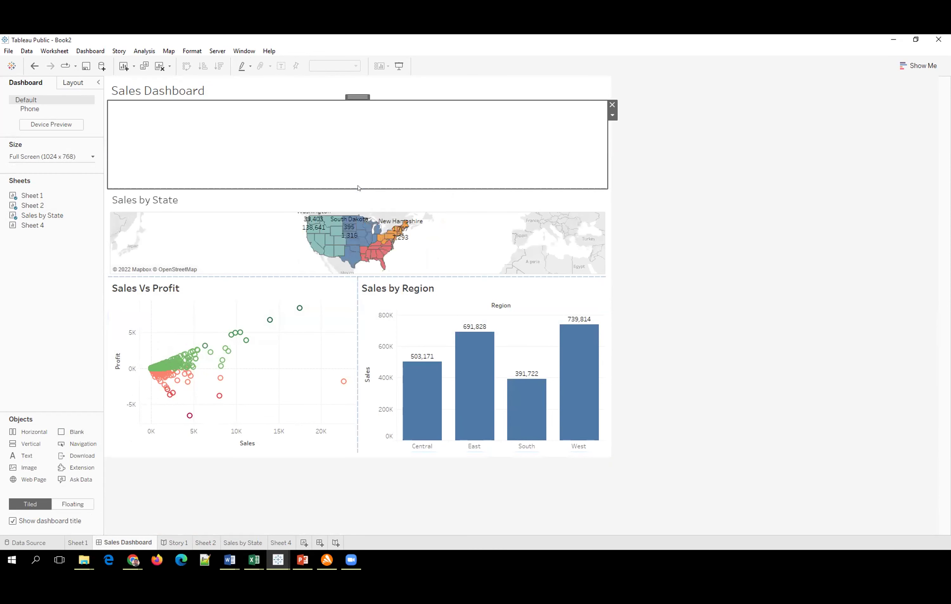
key("Delete")
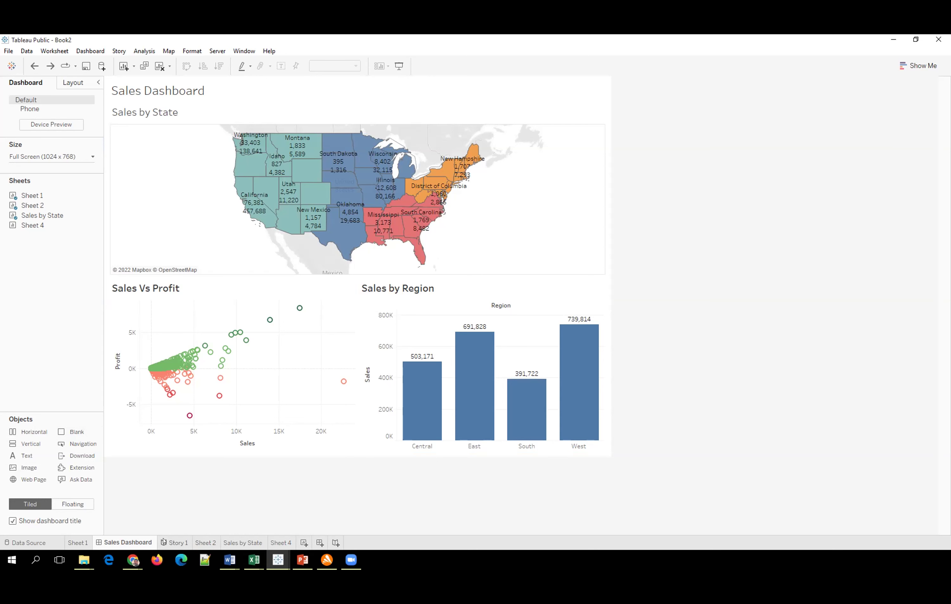
- Add a third, blank story point to Story 1 and return to Sales Dashboard
left_click(163, 541)
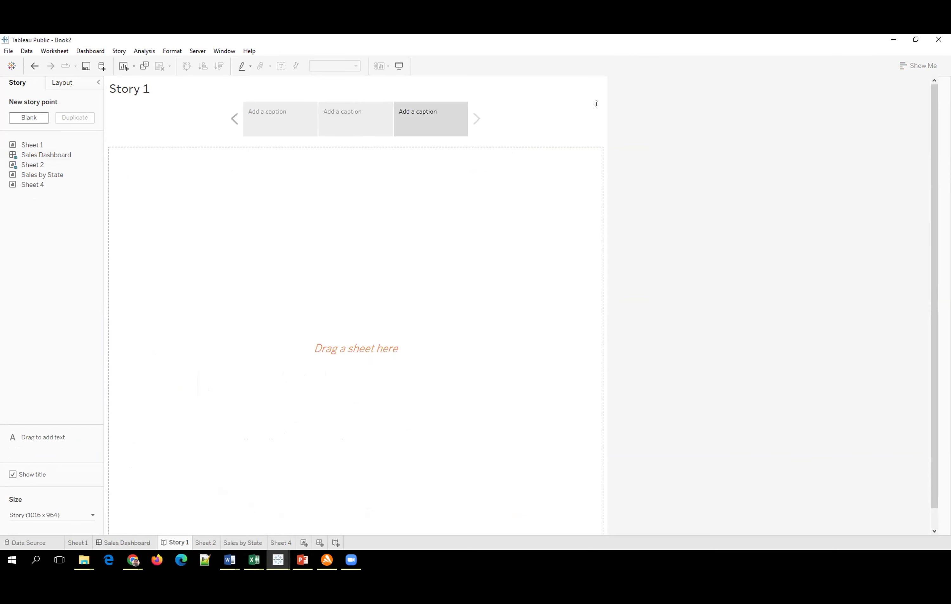
left_click(126, 542)
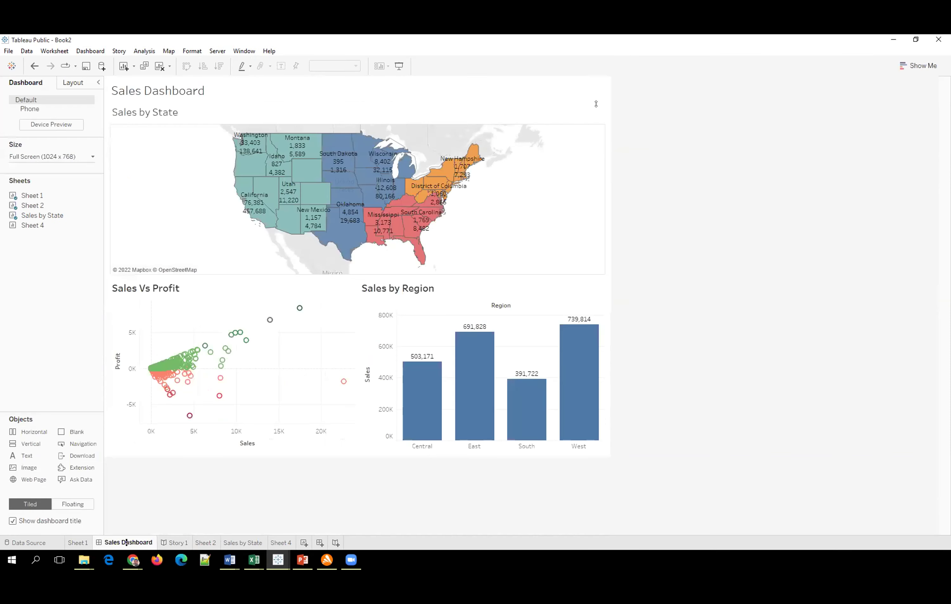
- Place Sales Dashboard in the third story point of Story 1, testing the map there by selecting California and clearing the selection
left_click(612, 125)
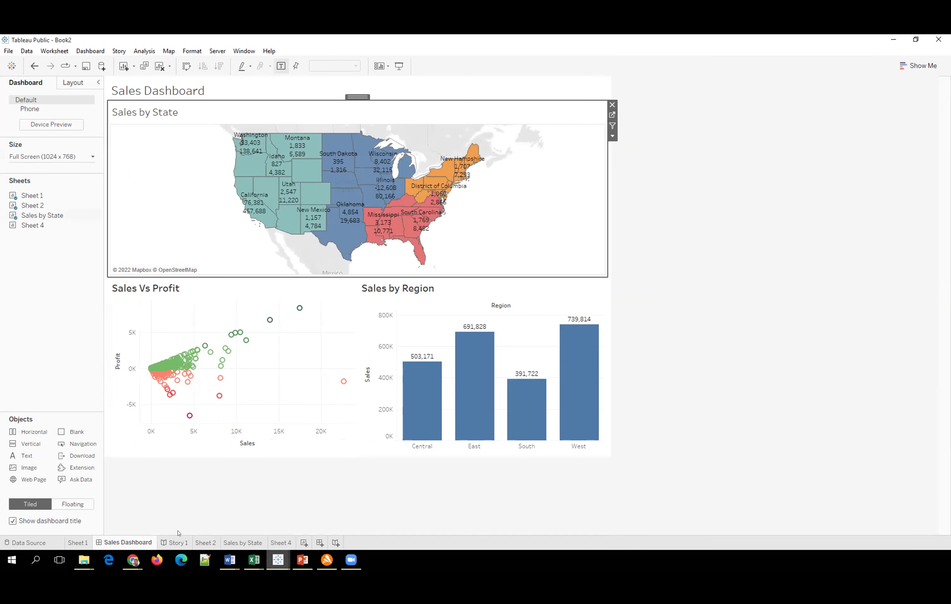
left_click(174, 542)
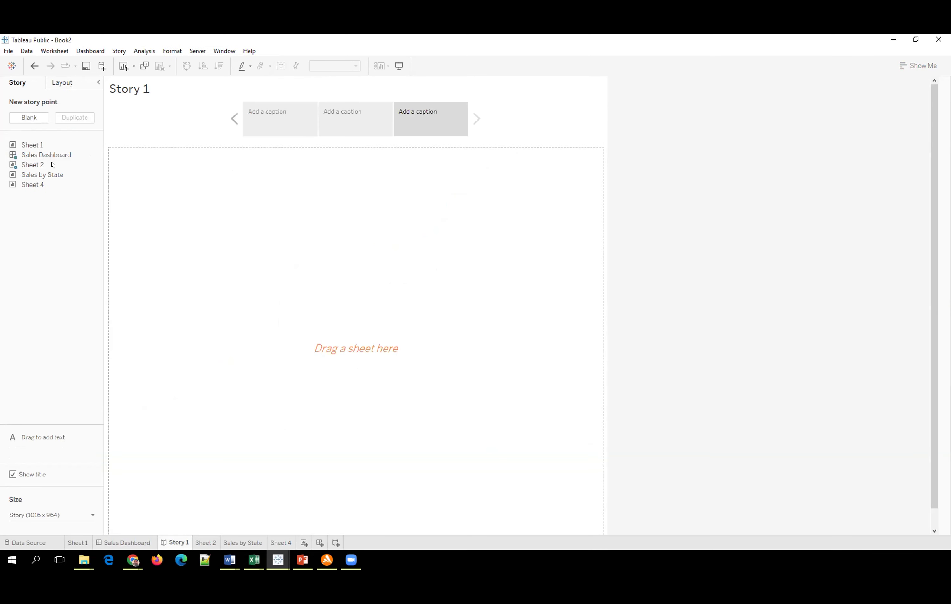
left_click_drag(51, 156, 260, 246)
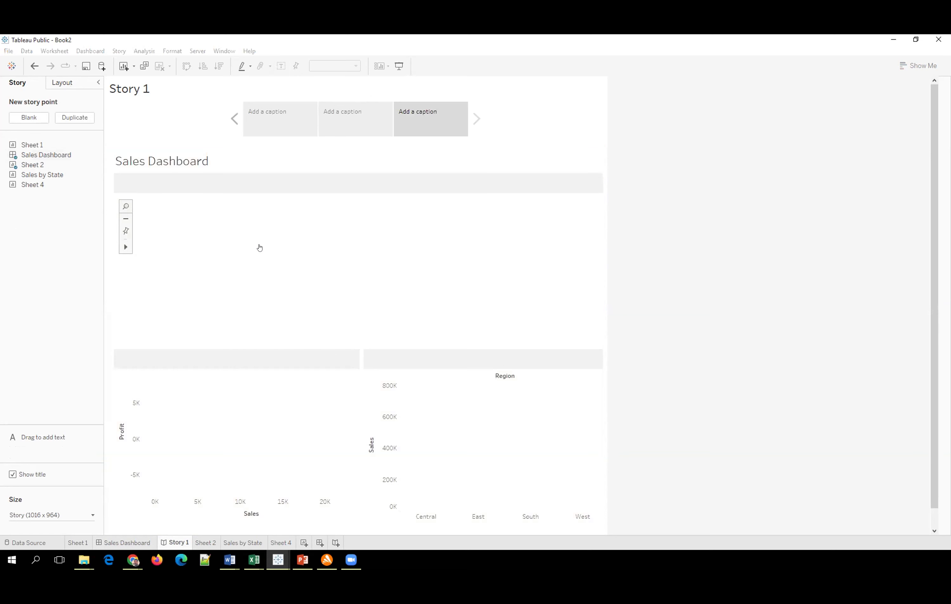
left_click(258, 240)
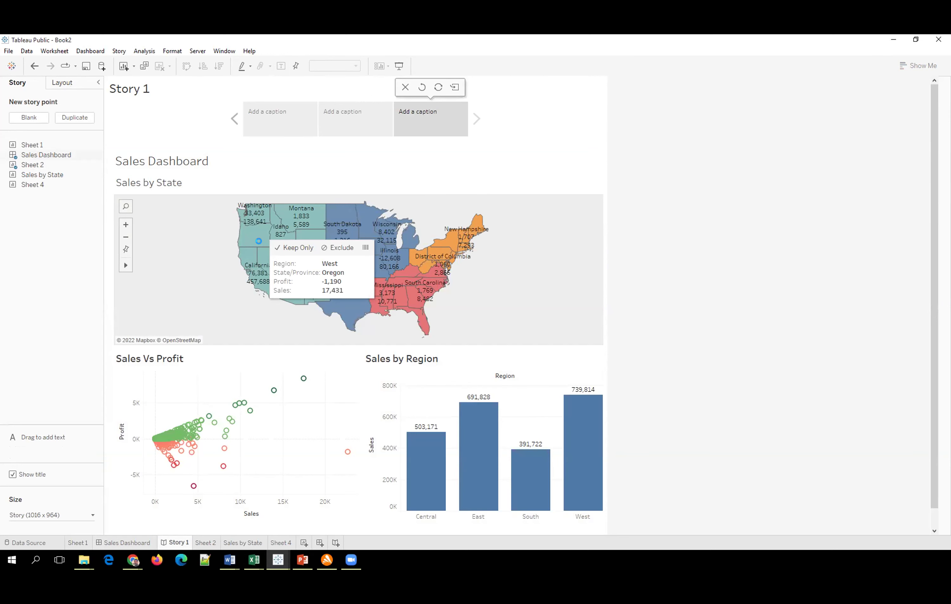
left_click(244, 259)
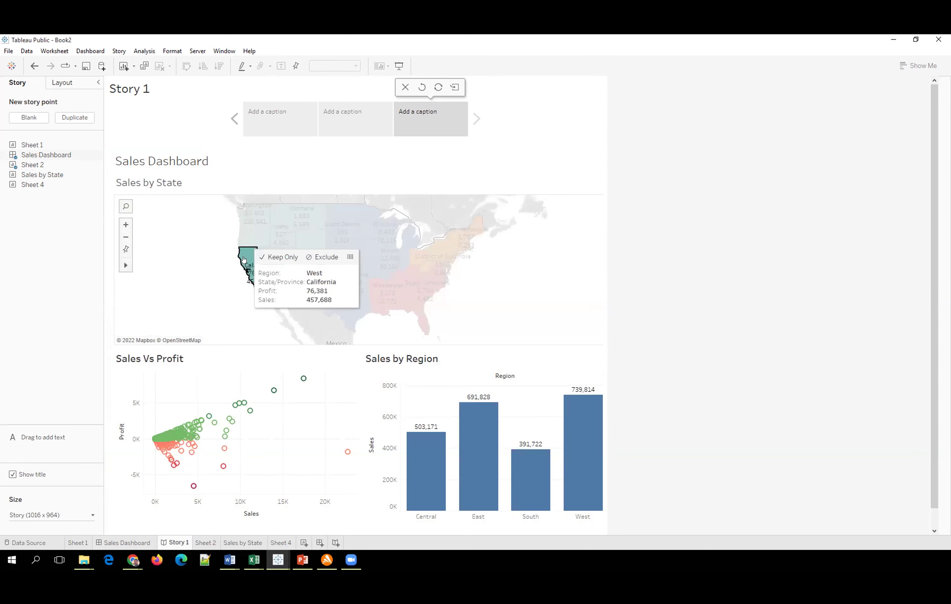
left_click(259, 156)
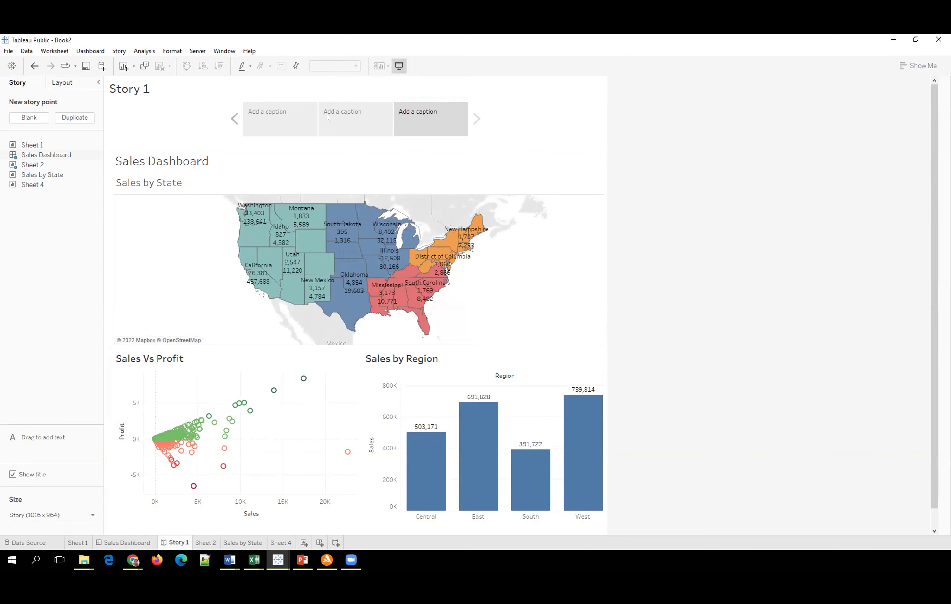
- Present Story 1 full screen, stepping back from the third story point to the first, and exit the presentation
key("super+Down")
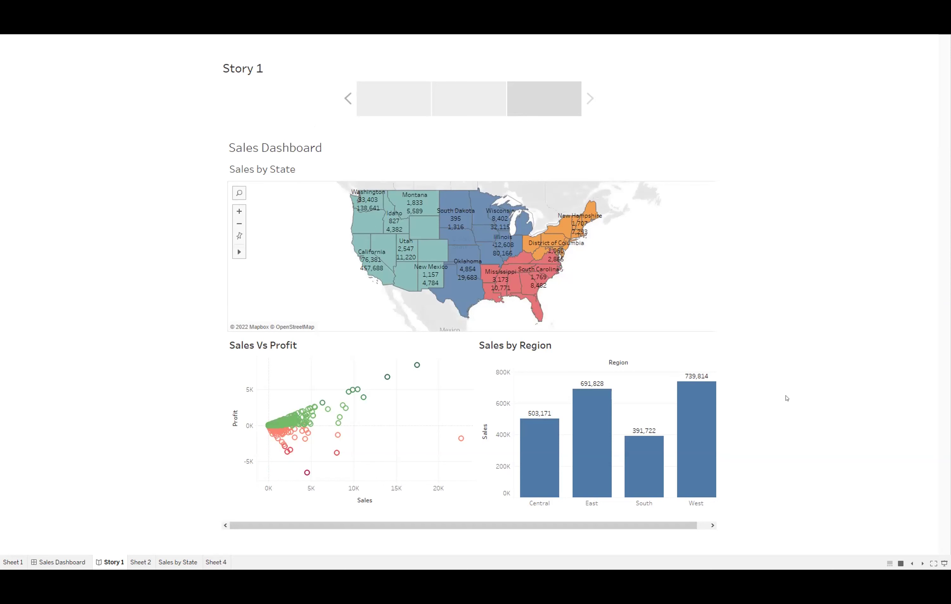
left_click(912, 563)
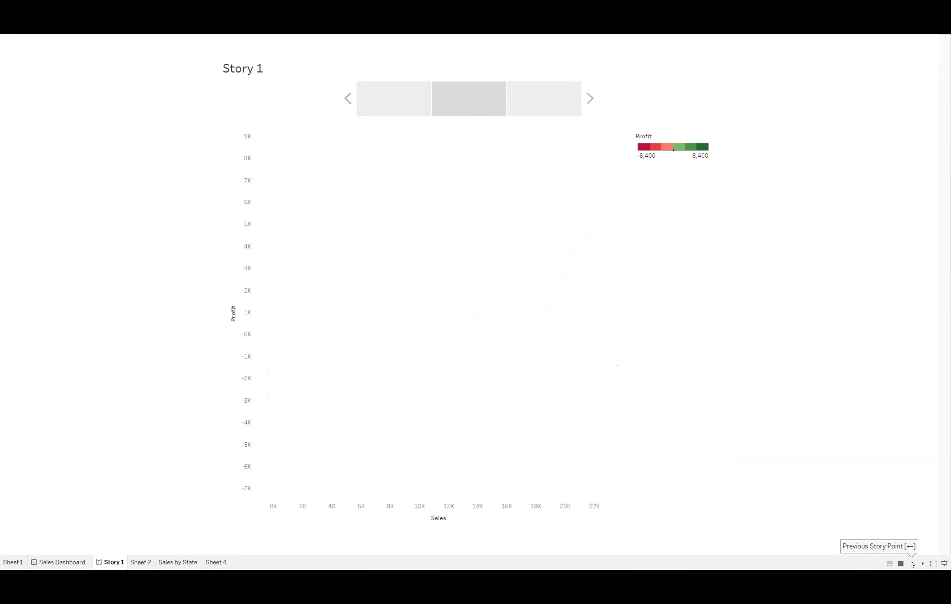
key("Left")
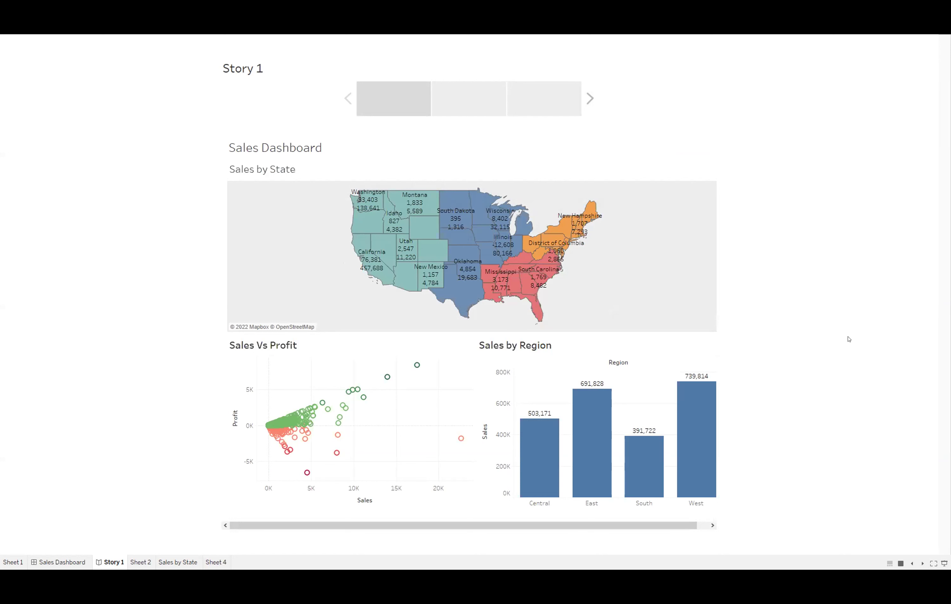
key("Escape")
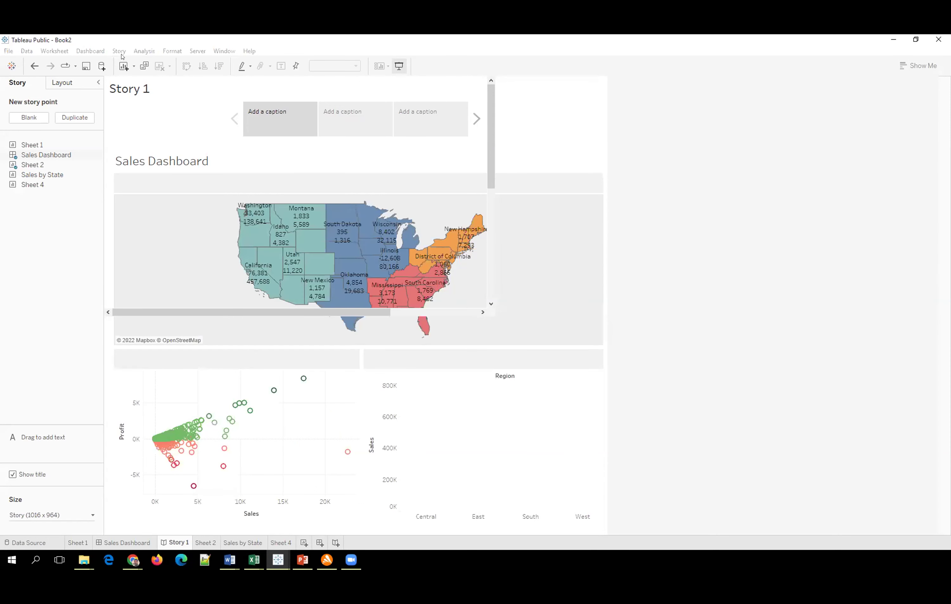
- Open Sheet 2 and examine the data, window, formatting, analysis and worksheet commands available for the scatter plot
key("ctrl+Tab")
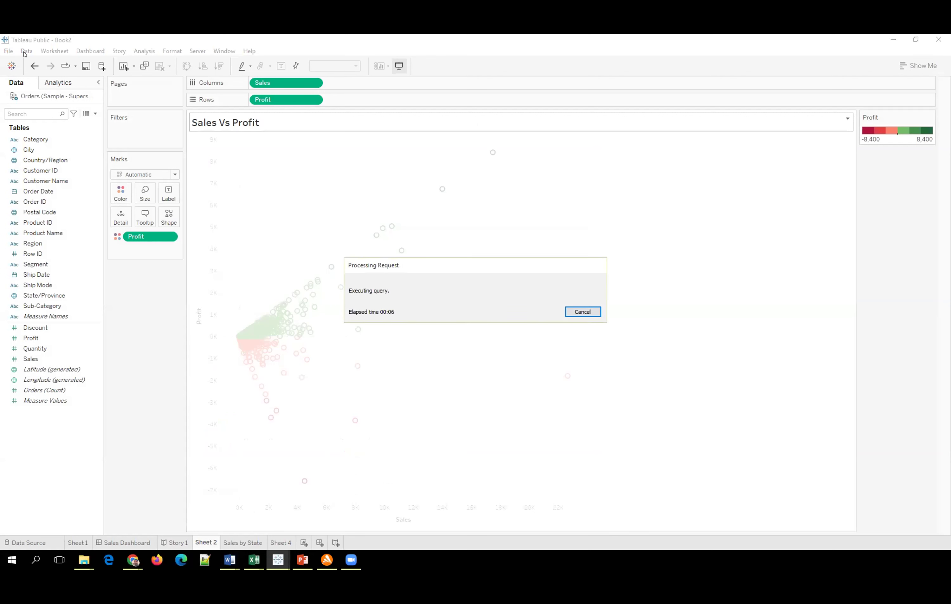
left_click(25, 51)
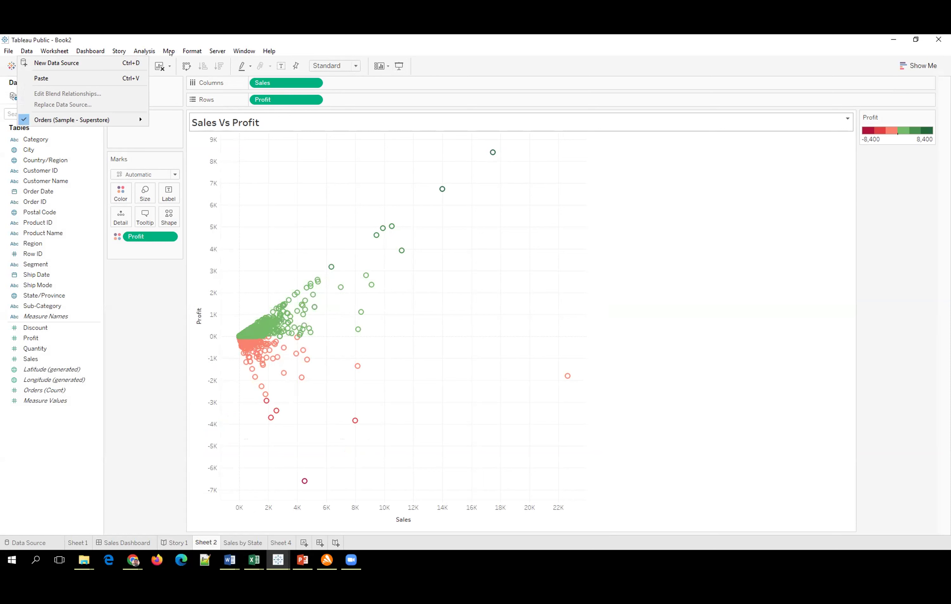
key("Escape")
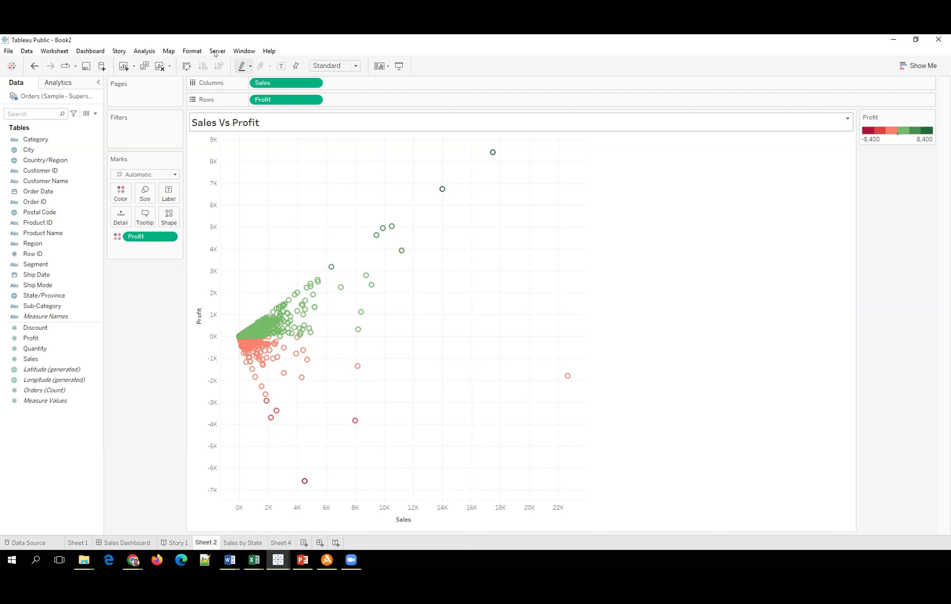
left_click(243, 52)
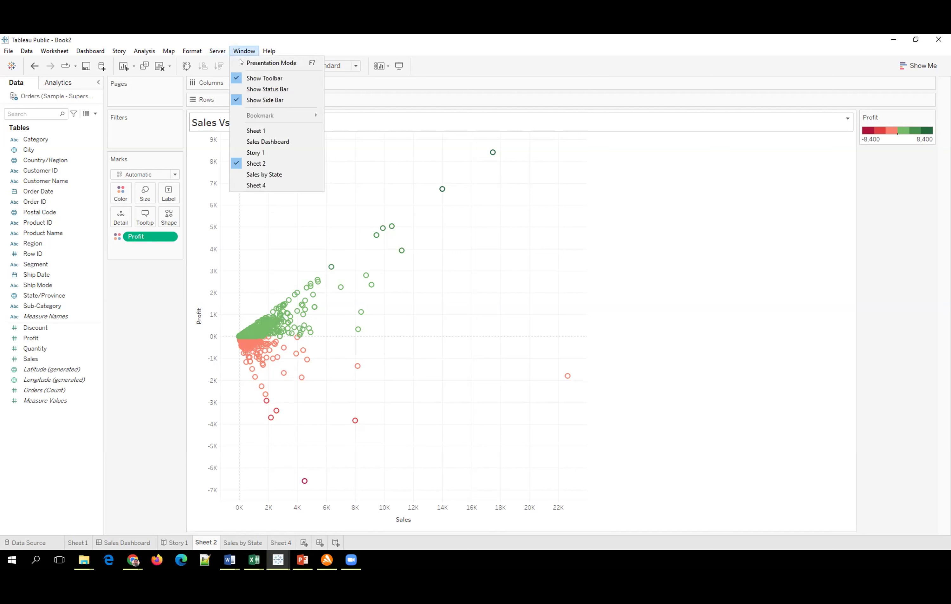
left_click(269, 51)
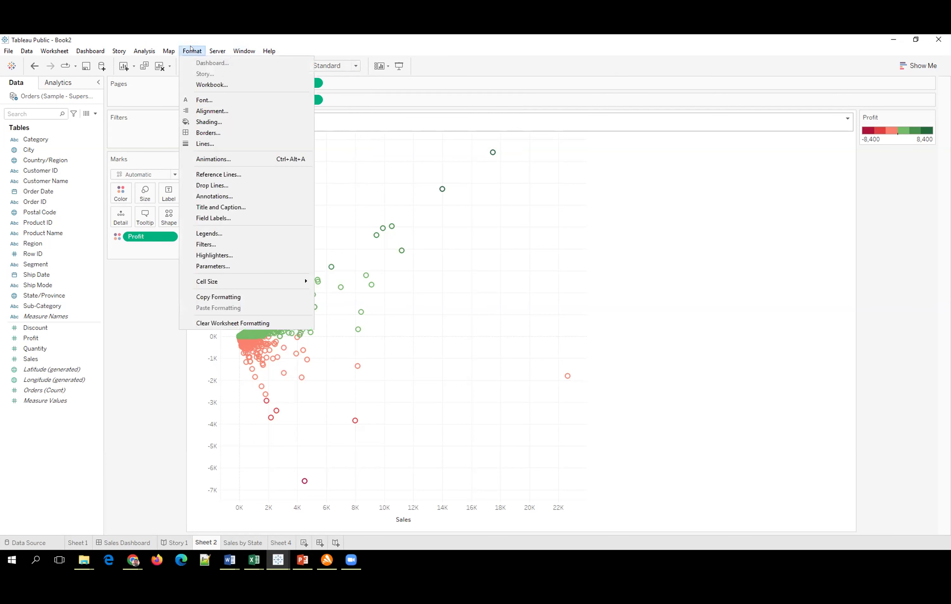
key("Escape")
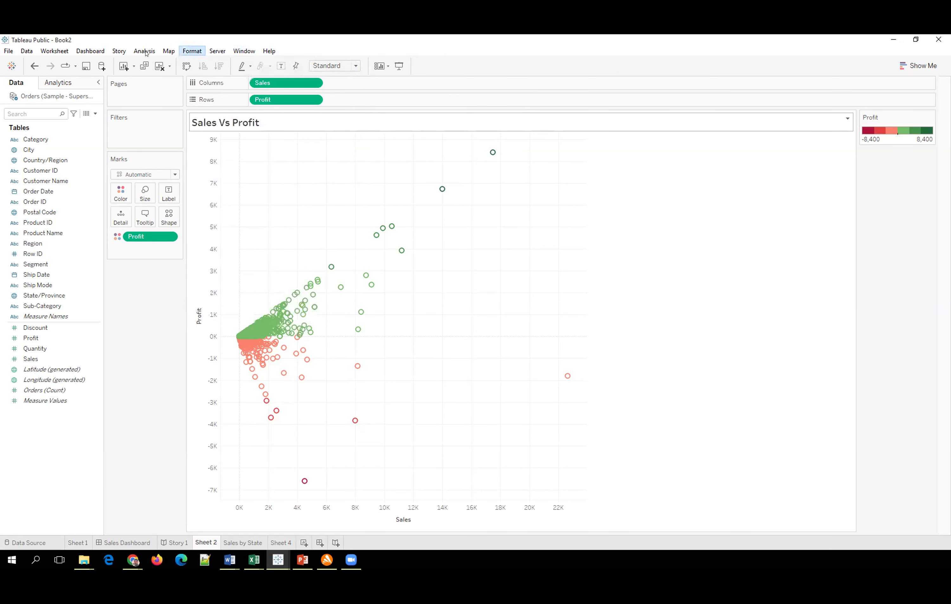
left_click(144, 51)
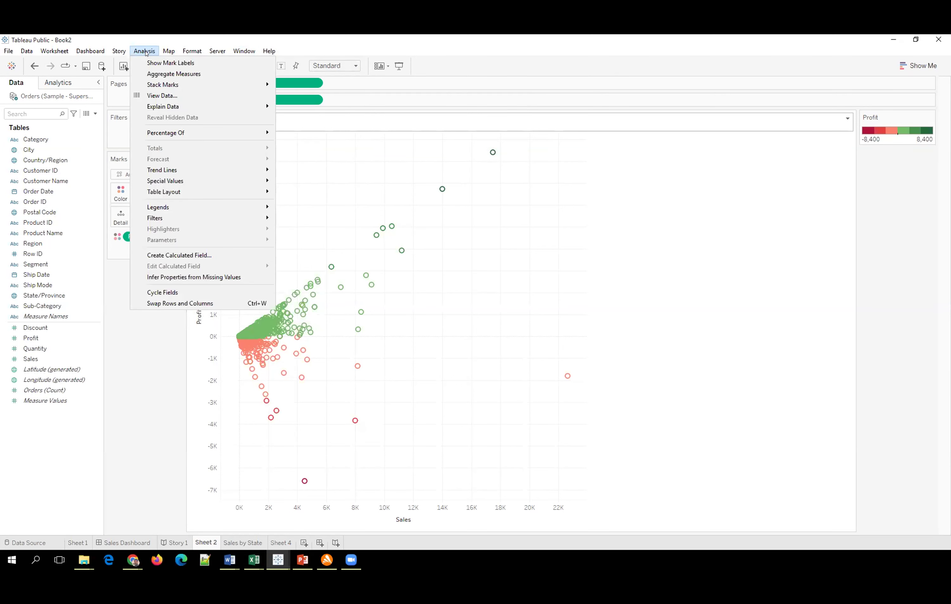
left_click(54, 51)
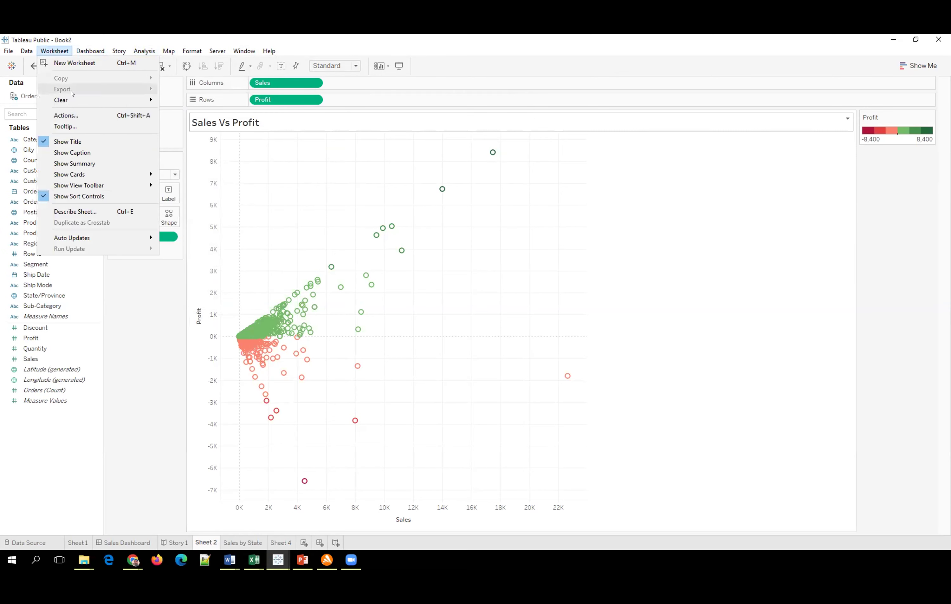
- Open Sales Dashboard and compare the dashboard and worksheet commands available for it, including copy, export and actions
left_click(115, 541)
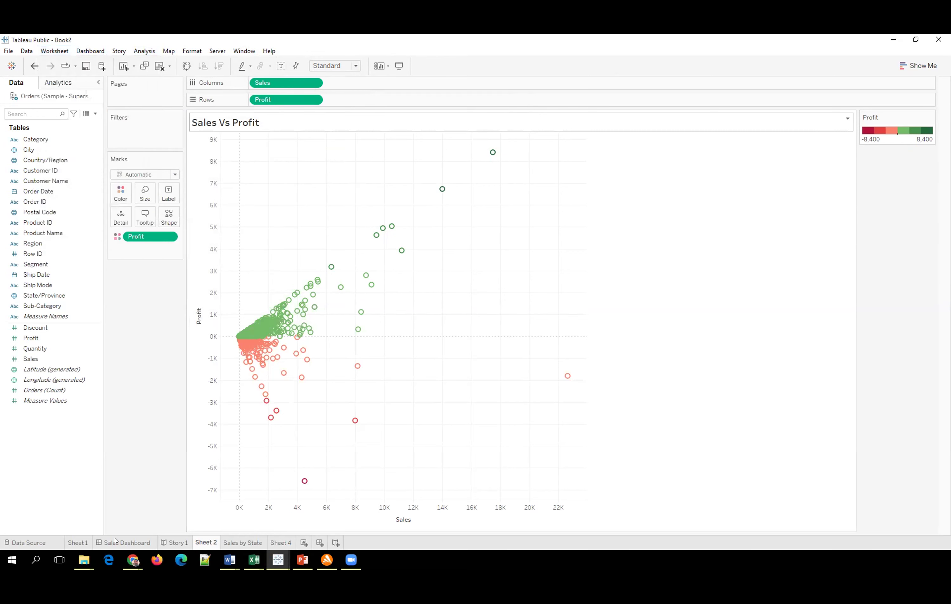
left_click(115, 541)
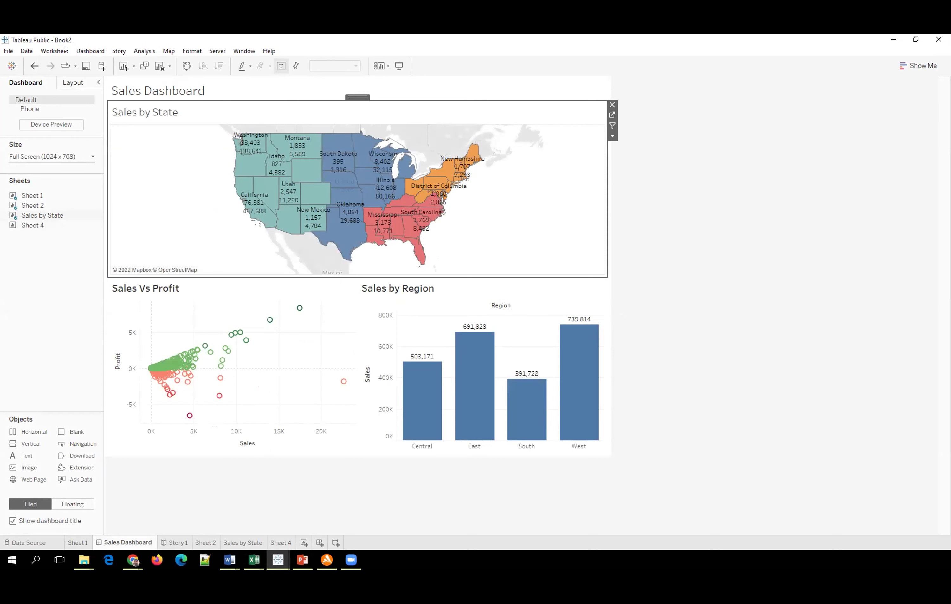
left_click(85, 51)
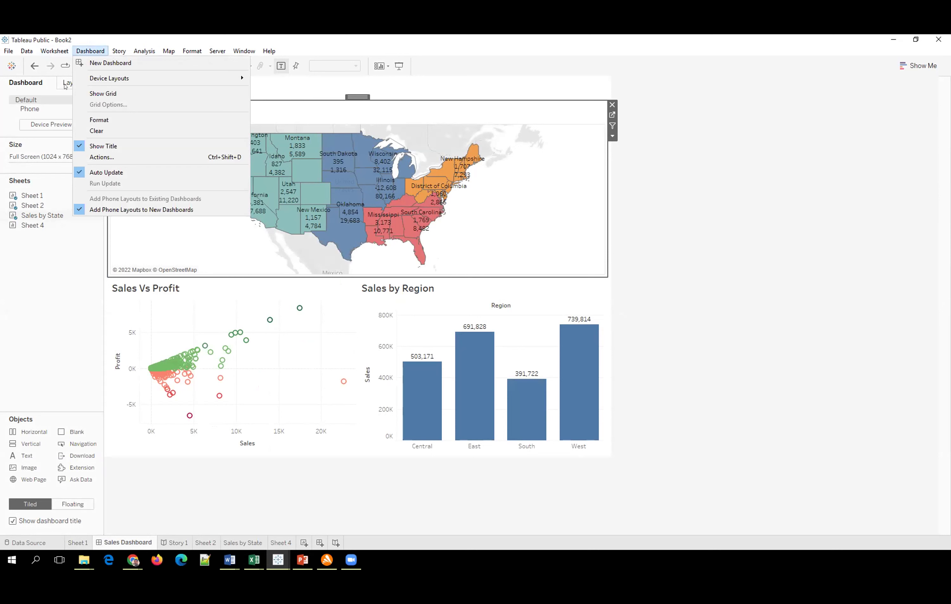
mouse_move(65, 55)
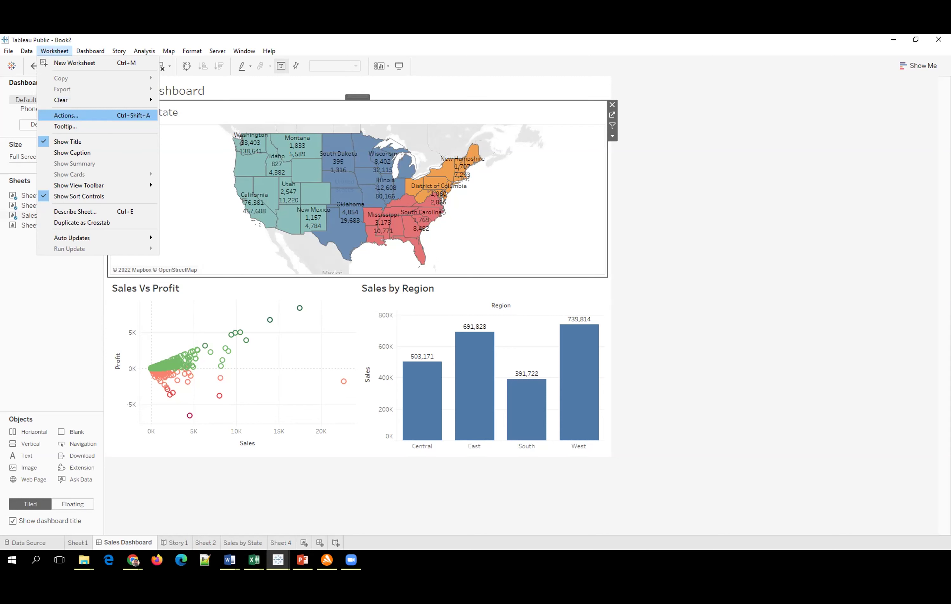
key("Right")
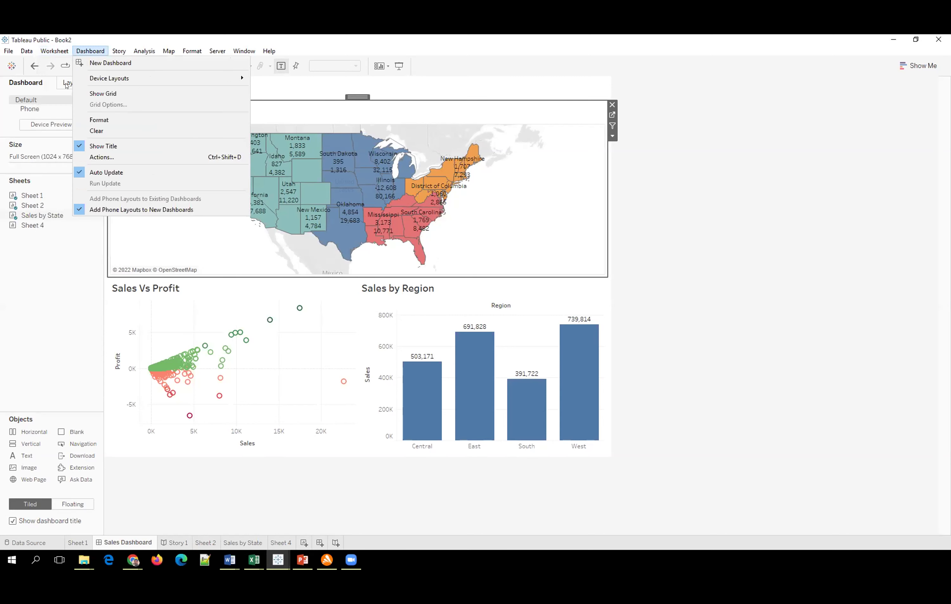
key("Left")
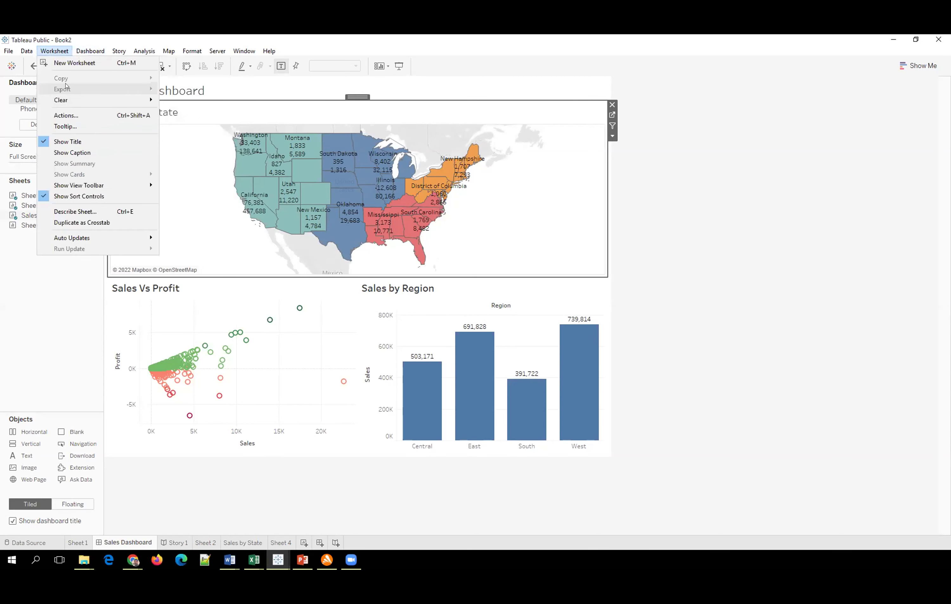
- Open Sheet 1 and examine its worksheet, file, dashboard, analysis, server and help commands, including the export and save options
left_click(77, 542)
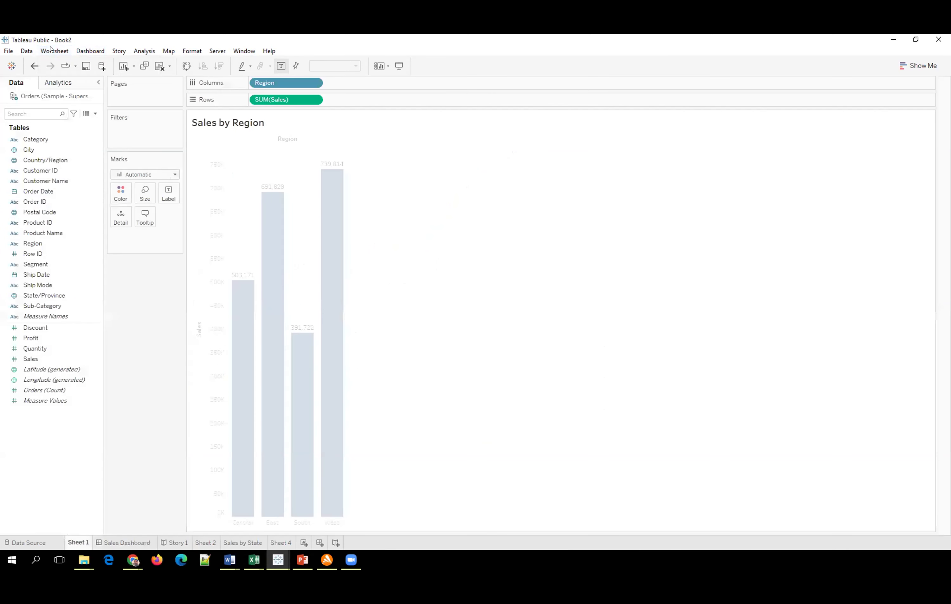
key("alt+w")
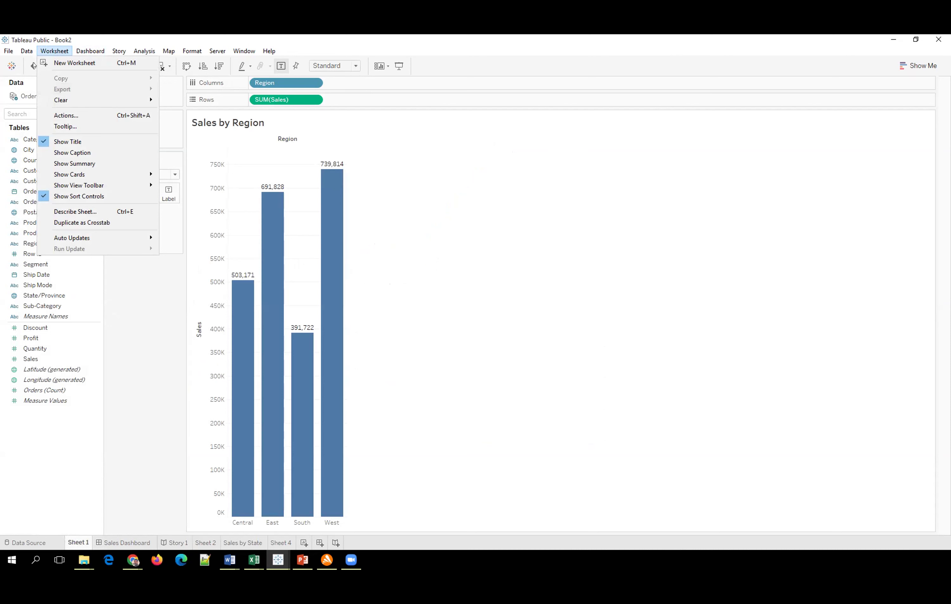
key("Escape")
left_click(9, 51)
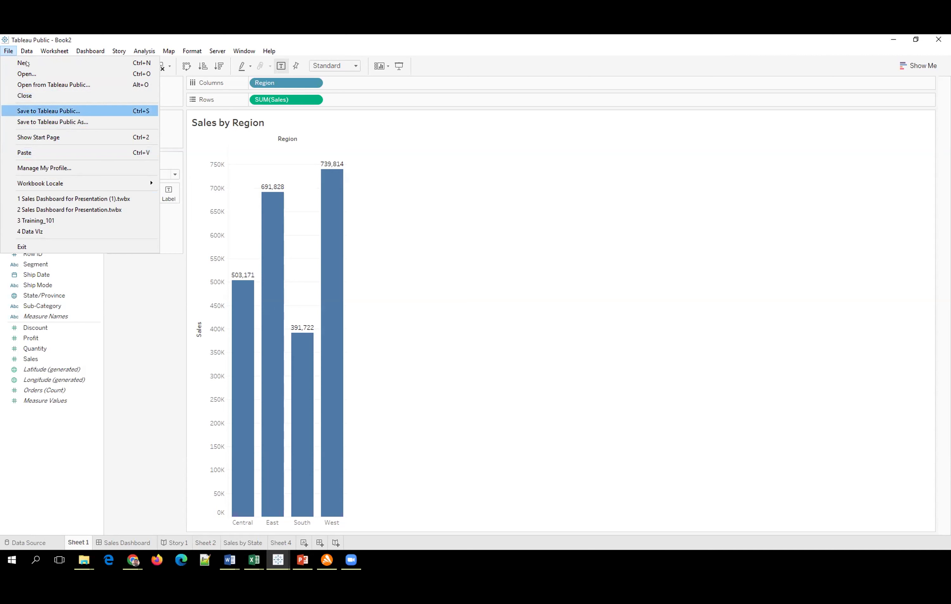
left_click(27, 51)
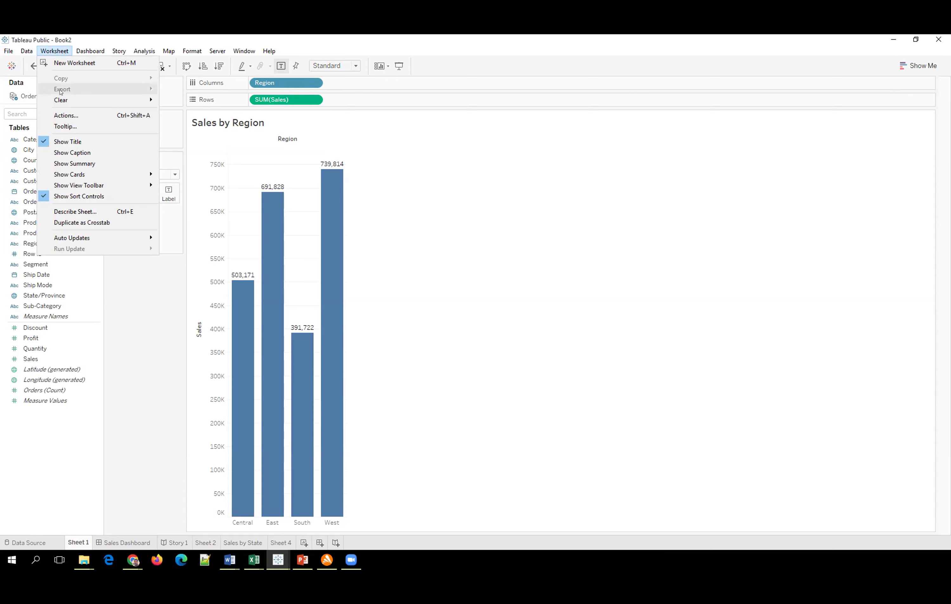
mouse_move(81, 54)
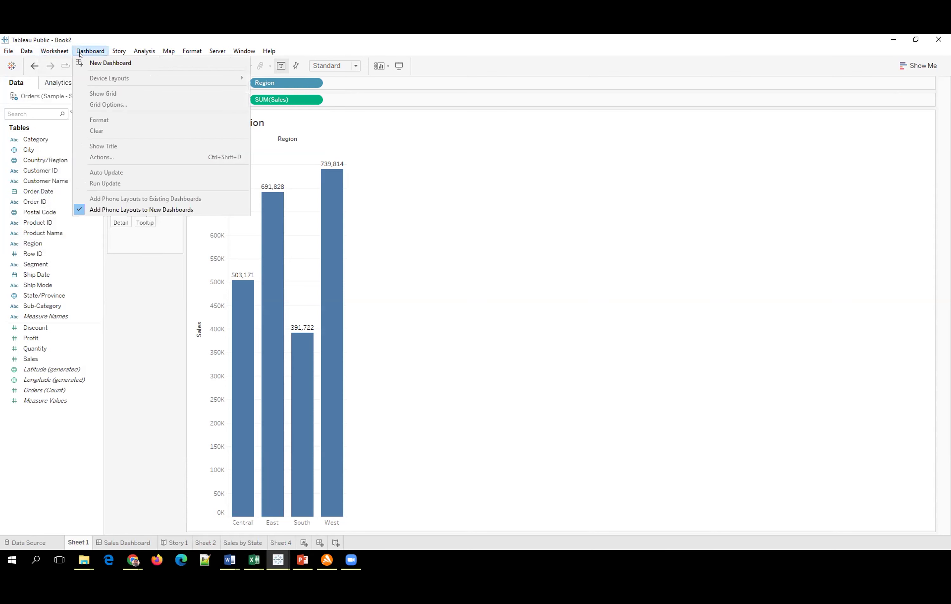
mouse_move(143, 52)
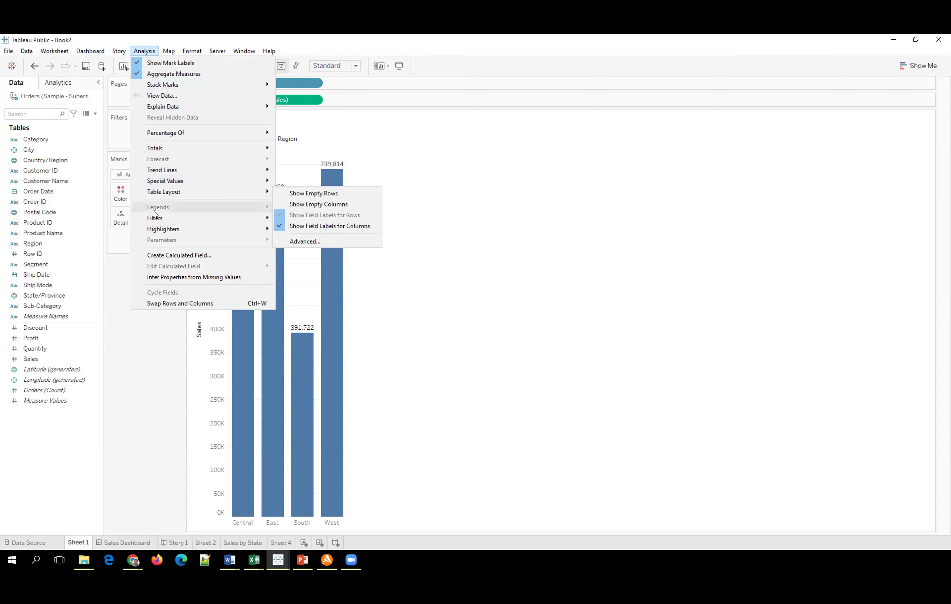
left_click(218, 51)
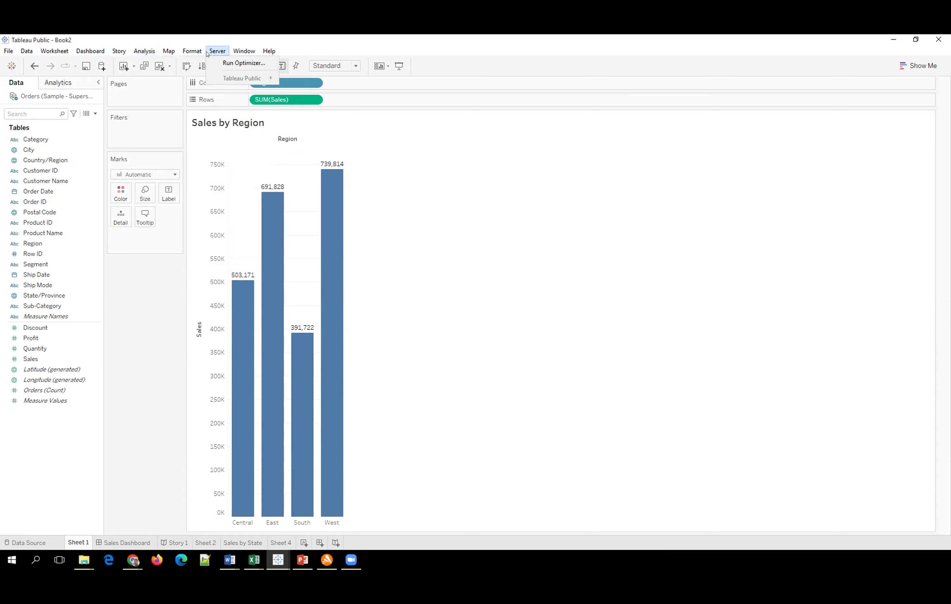
mouse_move(239, 54)
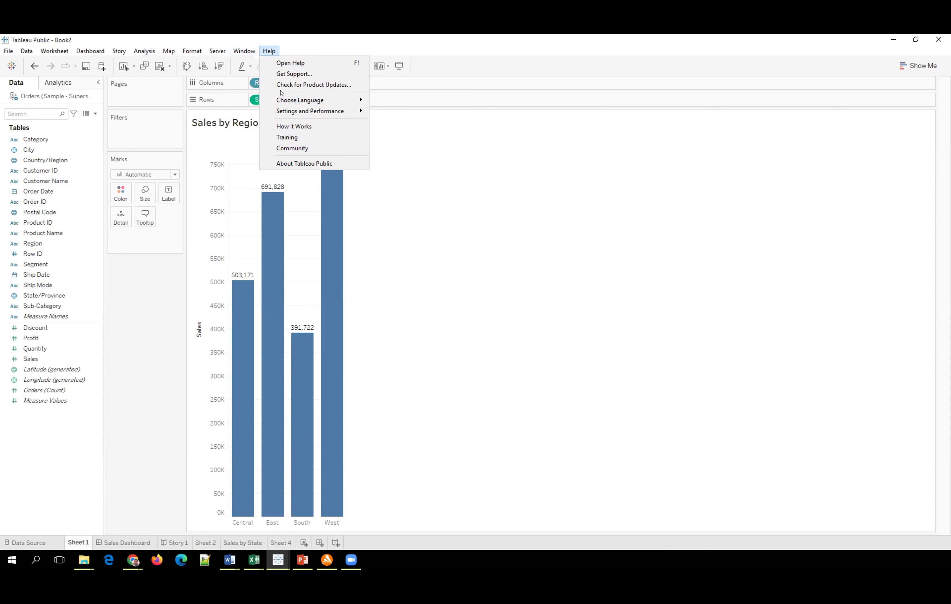
left_click(8, 50)
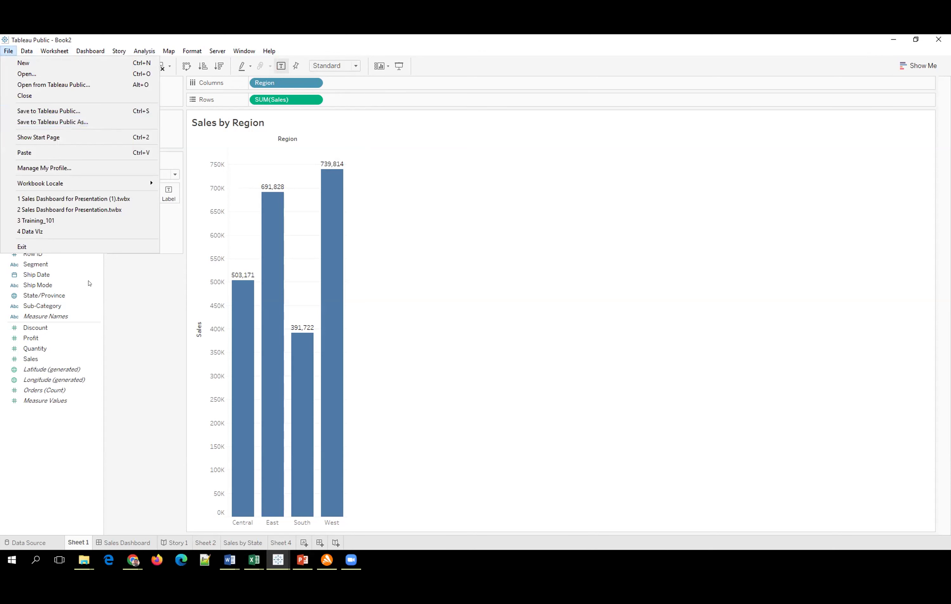
left_click(128, 324)
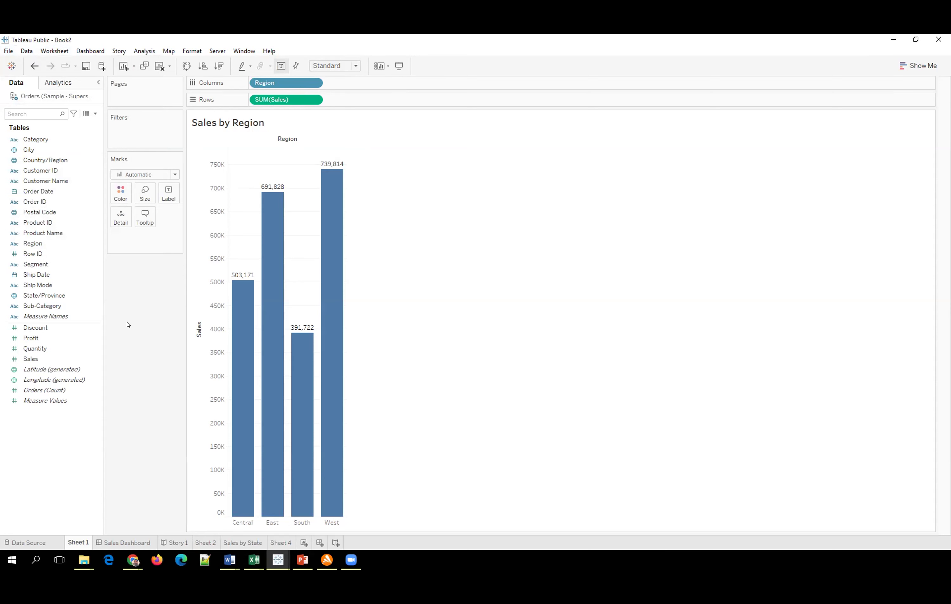
- Switch to the open Training_101 workbook window
left_click(280, 559)
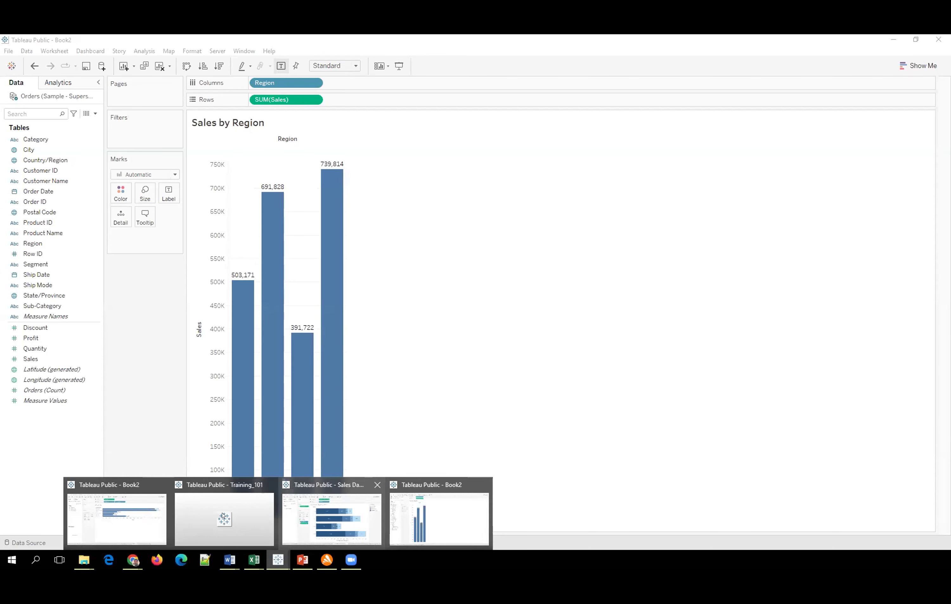
left_click(273, 560)
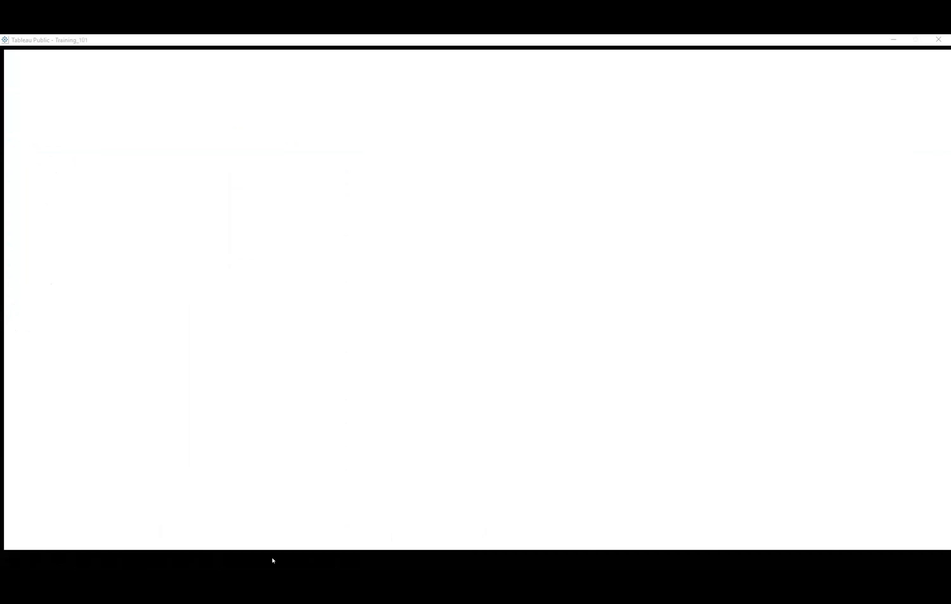